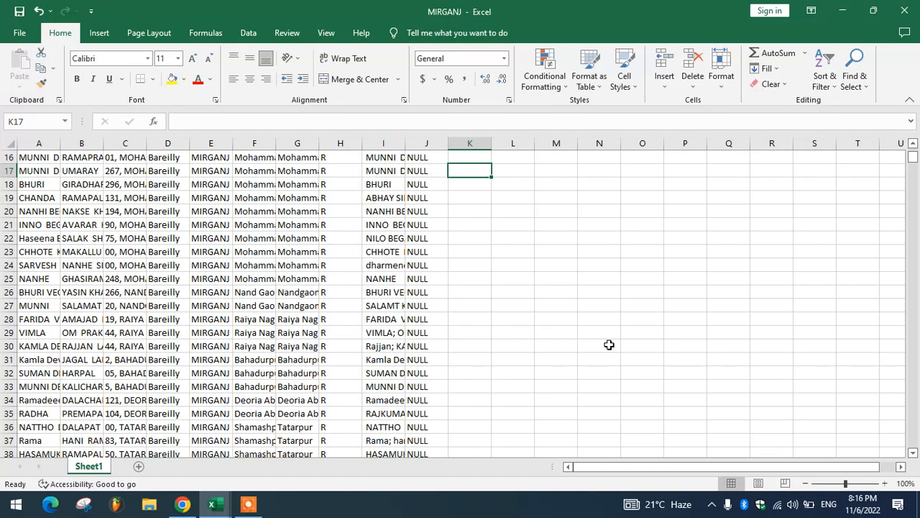
scroll(417, 330, "up", 5)
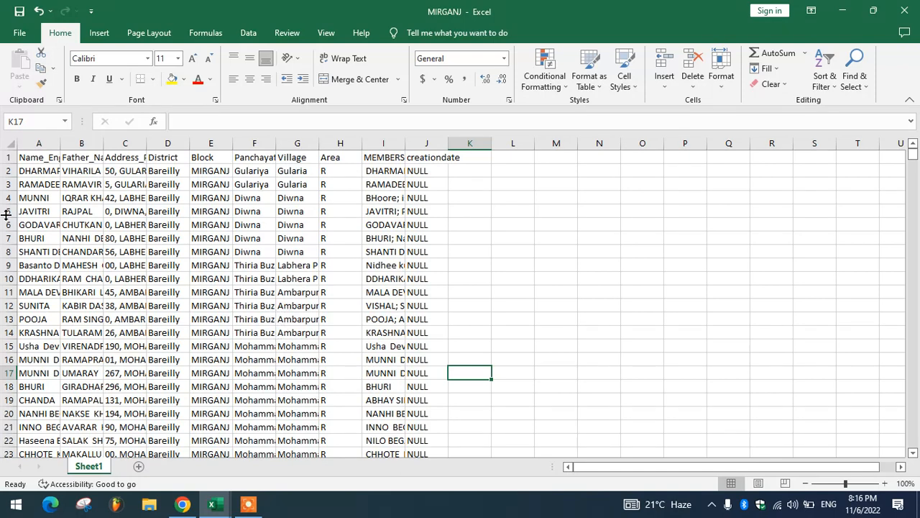
left_click(37, 141)
left_click(443, 143)
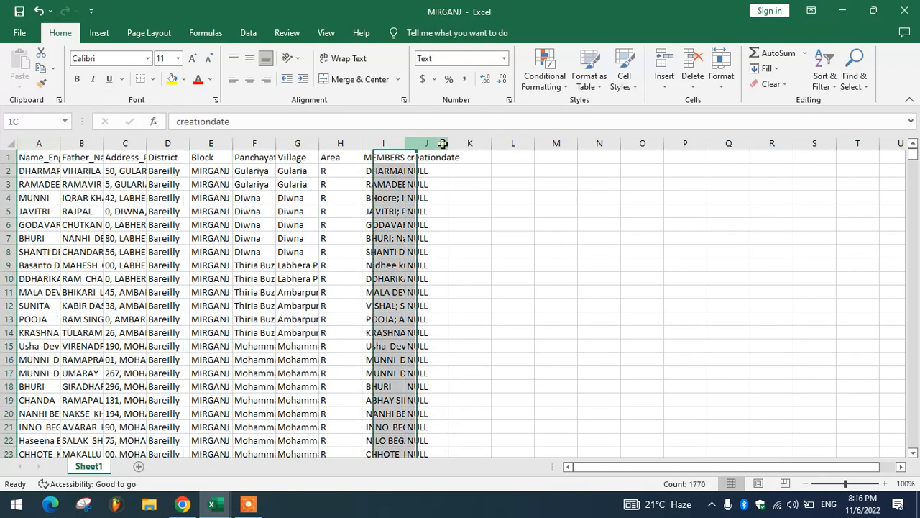
left_click_drag(443, 143, 57, 170)
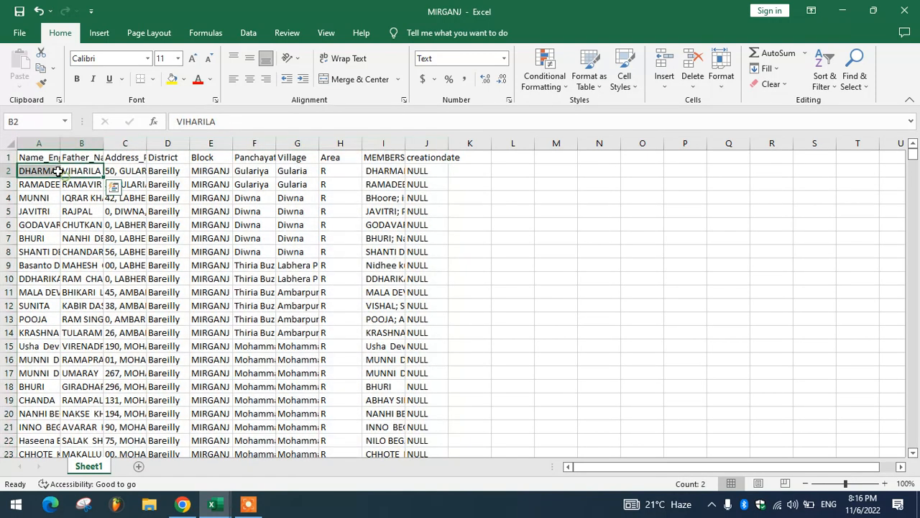
left_click(91, 225)
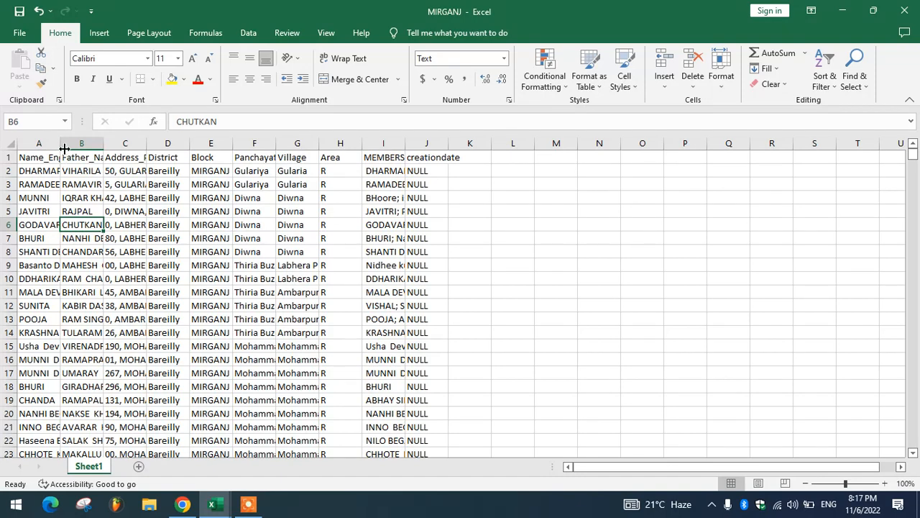
Step: Manually widen the Name_Eng, Father_Name_Eng and Address_Print columns
left_click(489, 252)
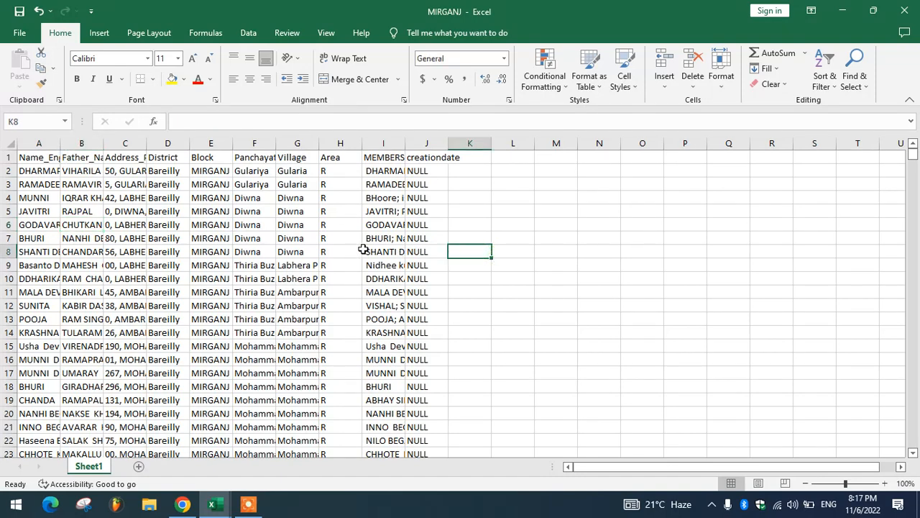
left_click(365, 252)
left_click_drag(60, 143, 307, 147)
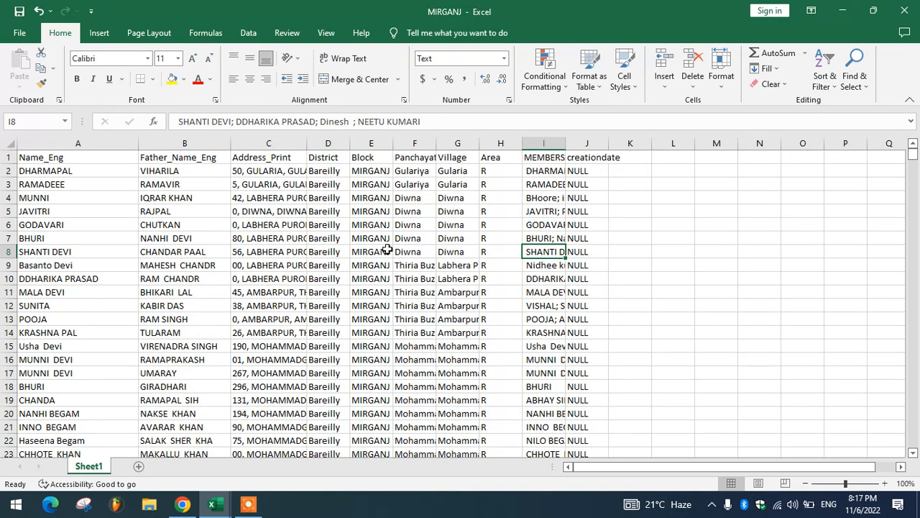
Step: Undo the manual width changes of the Name_Eng, Father_Name_Eng and Address_Print columns
key("ctrl+z")
key("ctrl+z")
key("ctrl+z")
key("ctrl+z")
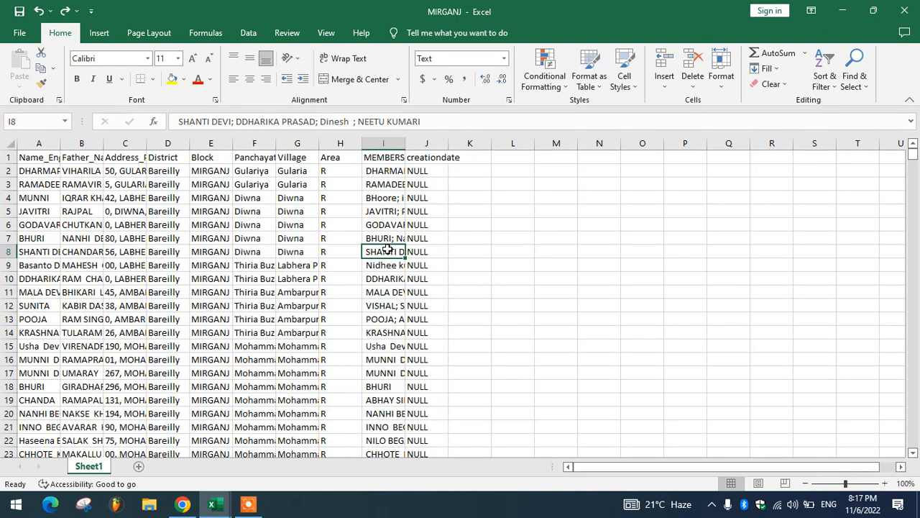
Step: Select the whole data range in columns A to J and AutoFit its column widths
key("ctrl+a")
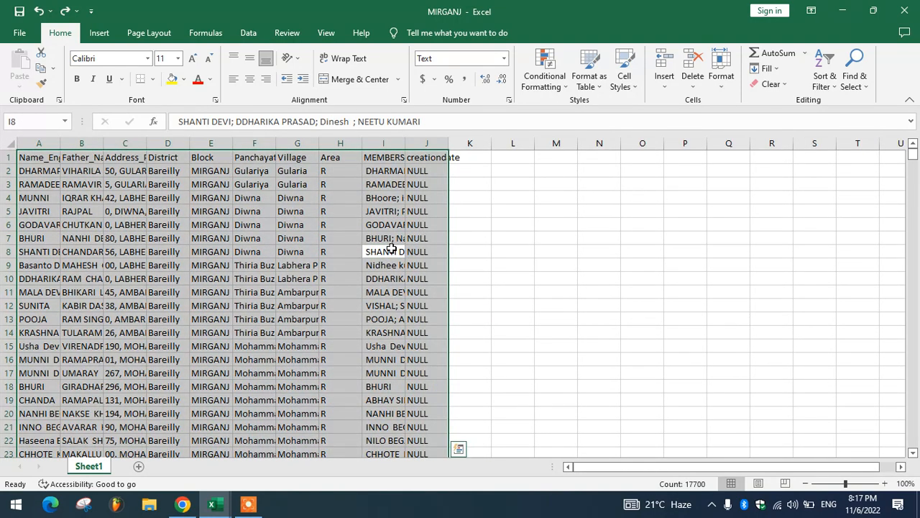
key("alt+h")
key("o")
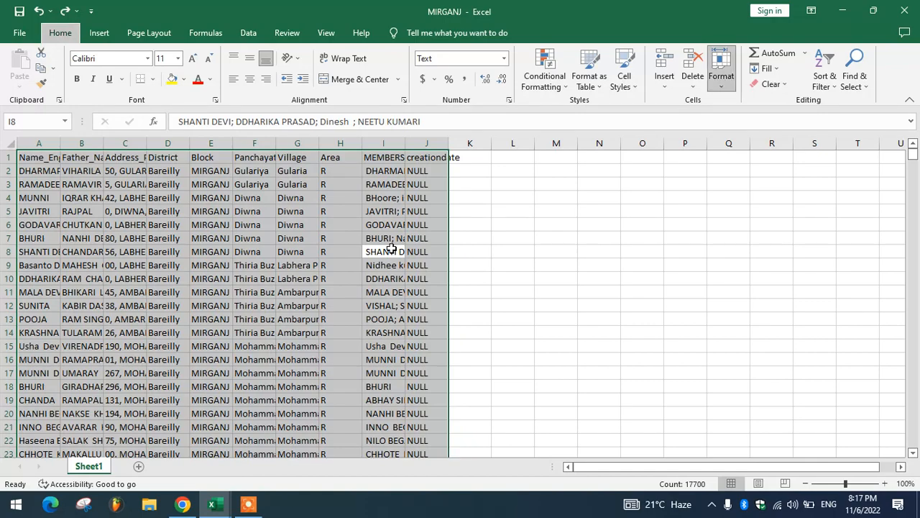
key("i")
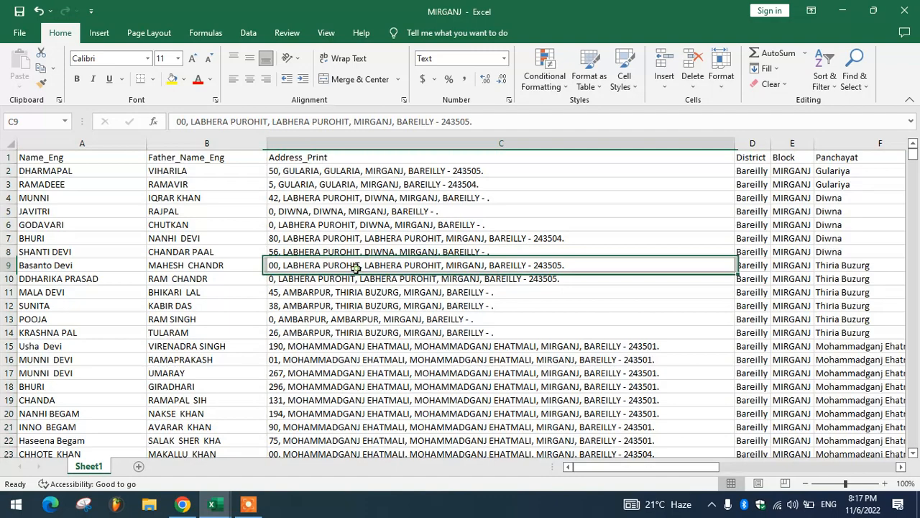
Step: Check the fitted Address_Print and Father_Name_Eng columns and undo the AutoFit of the whole data range
left_click(353, 266)
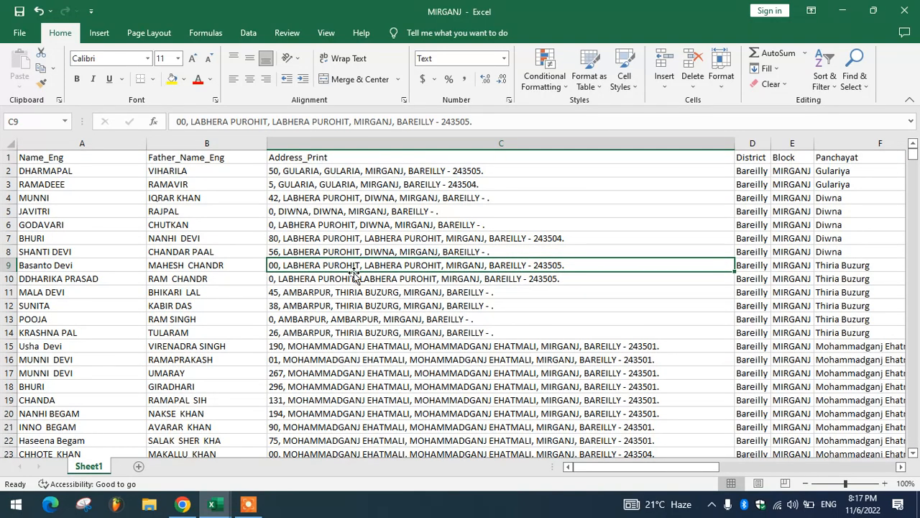
left_click_drag(606, 467, 650, 469)
left_click(215, 321)
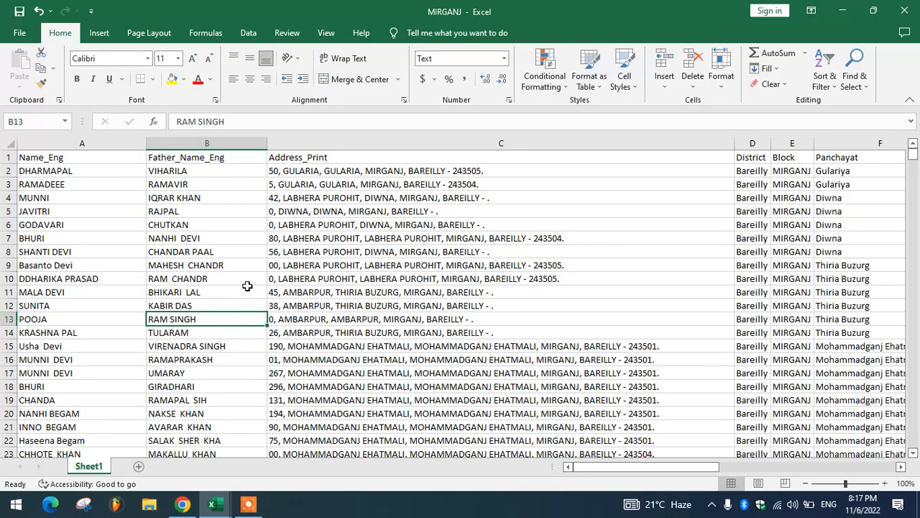
key("ctrl+z")
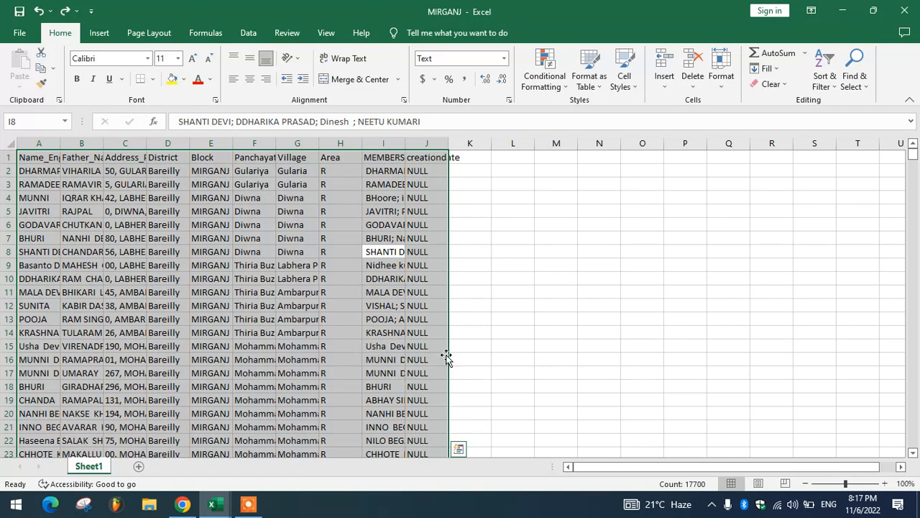
Step: Widen column J so that its creationdate header fits inside the column
left_click(448, 147)
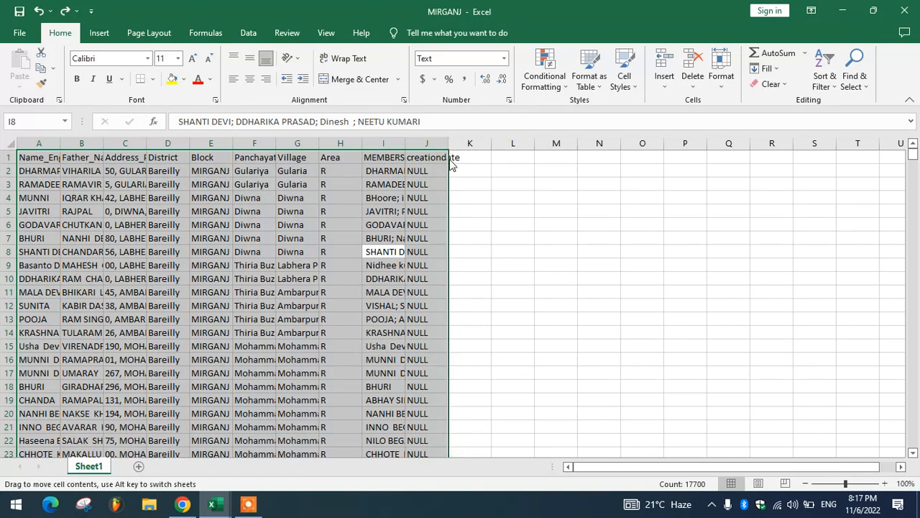
left_click(429, 171)
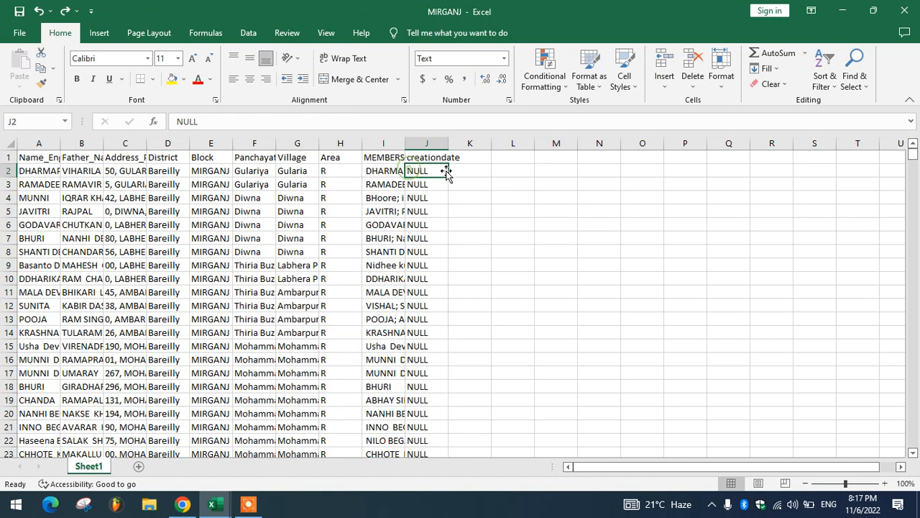
left_click(431, 159)
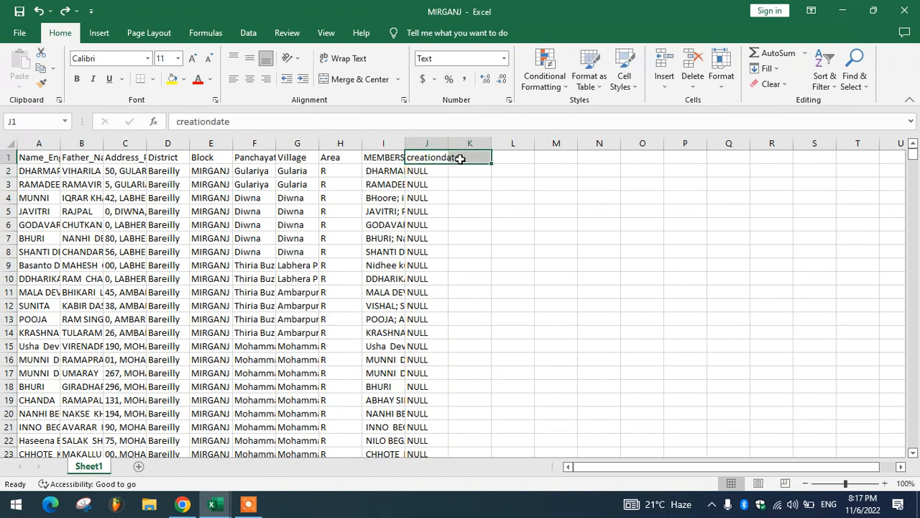
left_click(470, 208)
left_click_drag(448, 141, 462, 142)
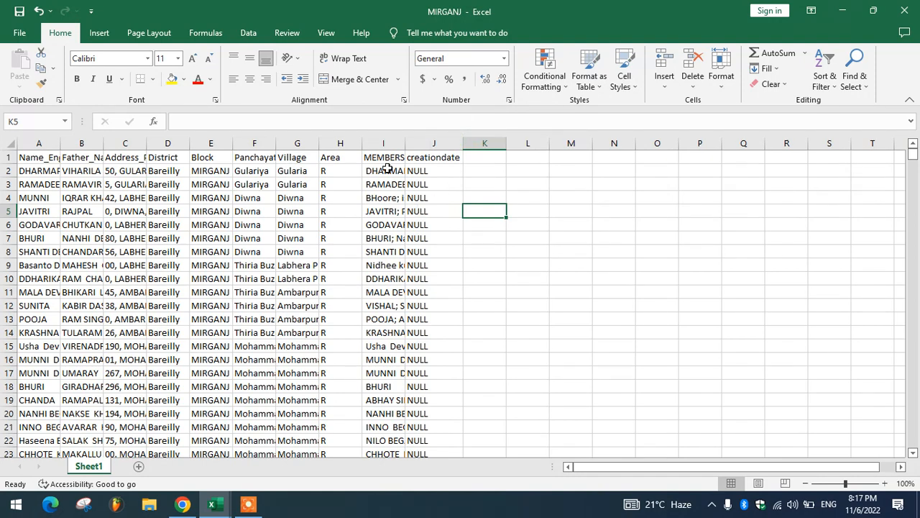
Step: Try fitting the width of the MEMBERS column to its longest entry
double_click(403, 142)
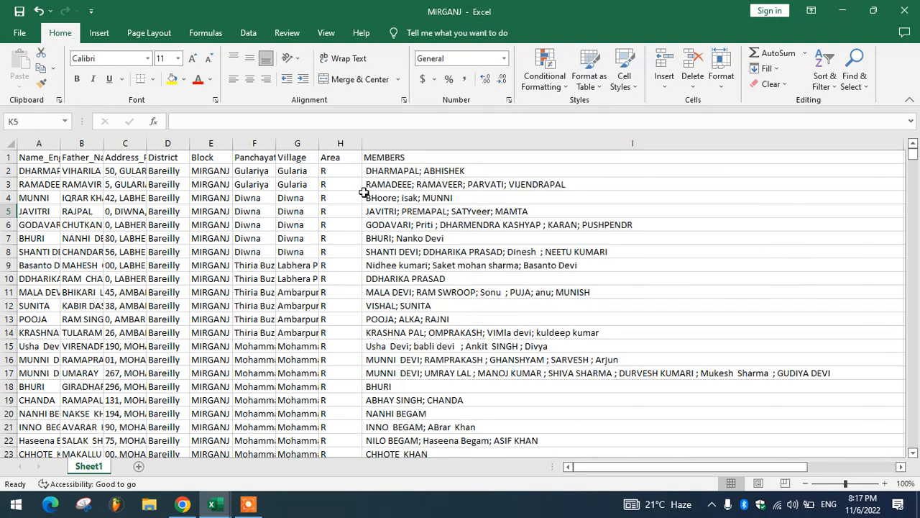
scroll(365, 200, "right", 5)
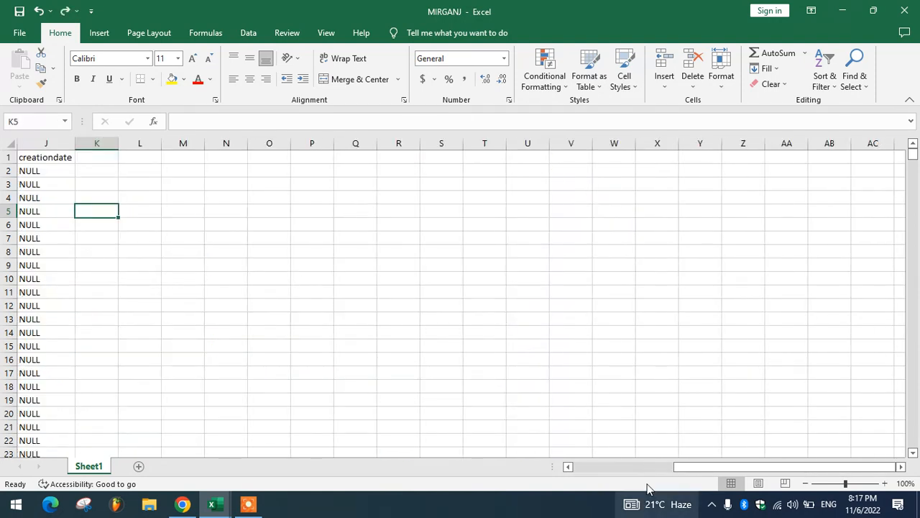
left_click_drag(685, 467, 676, 467)
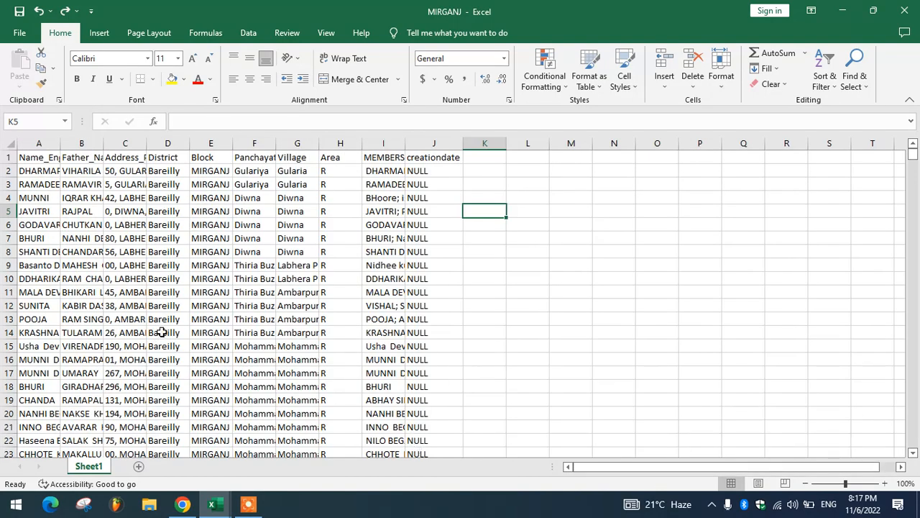
Step: Select the whole data range and fit only the Address_Print column's width to its contents
key("ctrl+a")
left_click(172, 332)
key("ctrl+a")
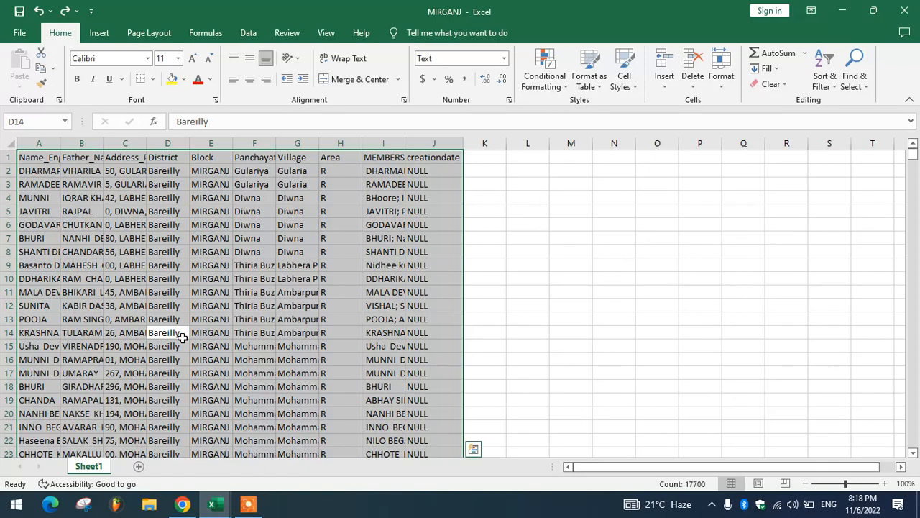
double_click(147, 143)
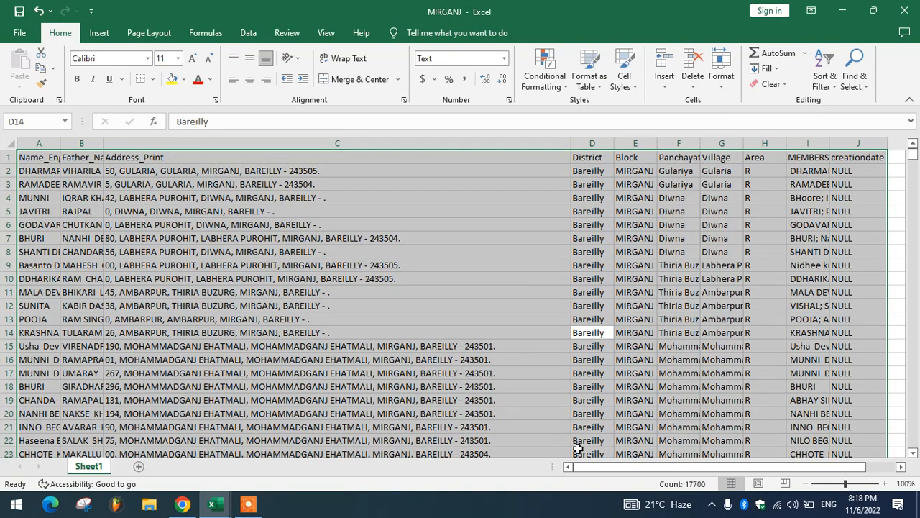
Step: Fit the District column's width to its contents
left_click_drag(582, 465, 628, 470)
double_click(570, 143)
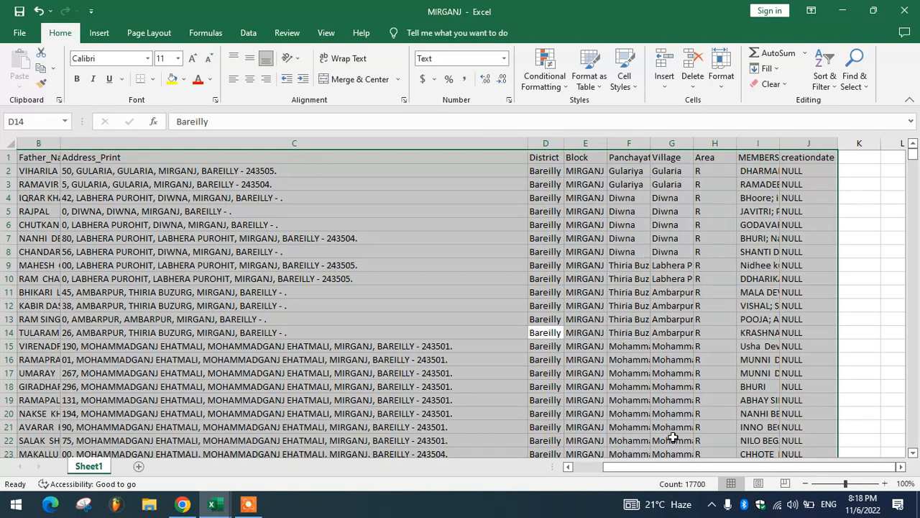
scroll(630, 470, "left", 1)
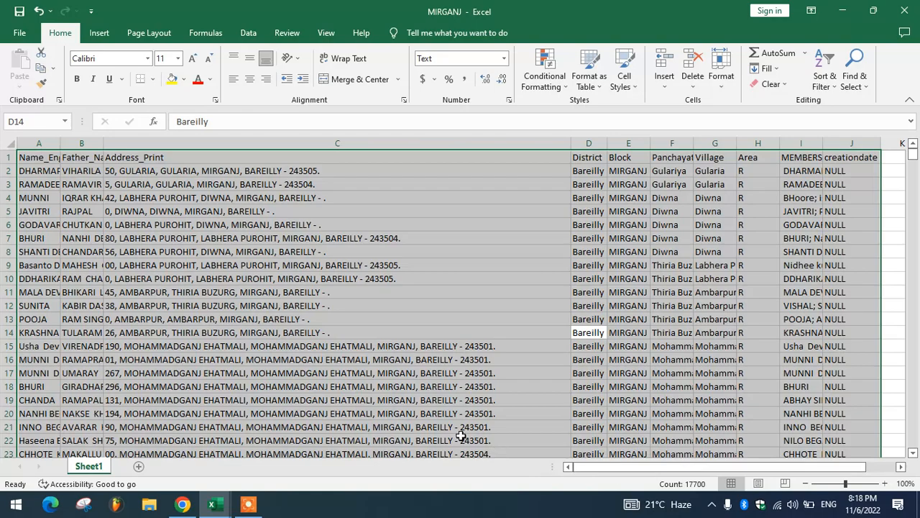
key("ctrl+a")
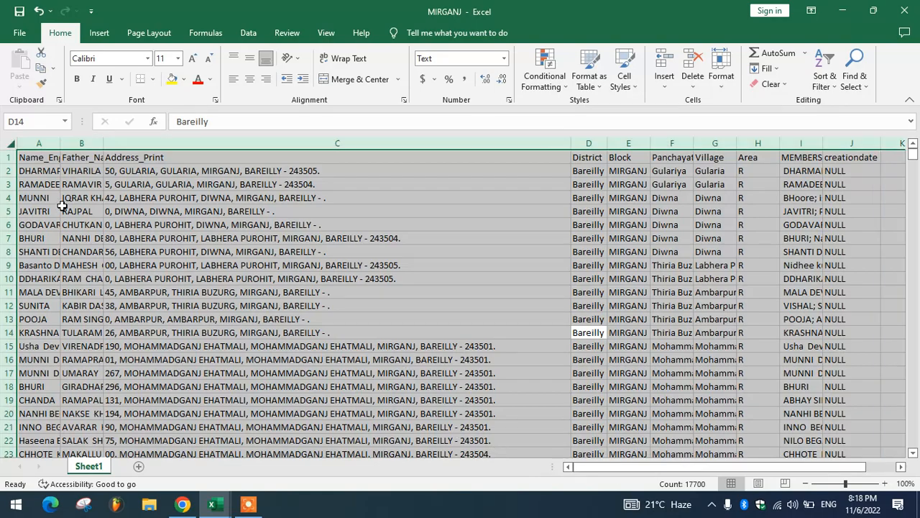
left_click(115, 223)
scroll(115, 226, "down", 2)
scroll(115, 232, "down", 2, "ctrl")
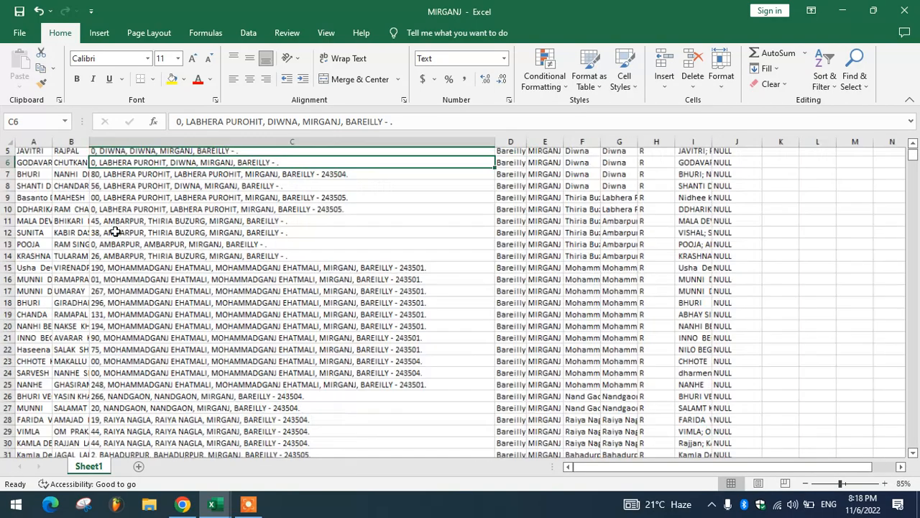
scroll(115, 232, "up", 2, "ctrl")
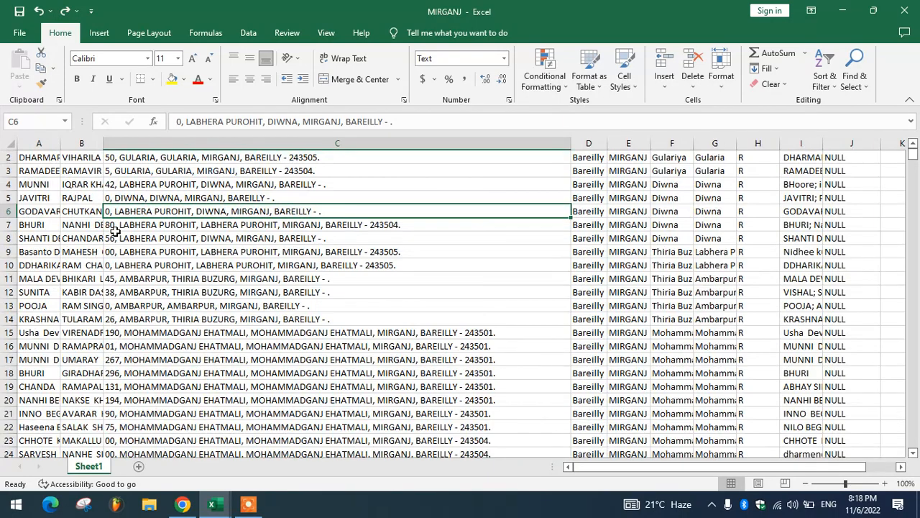
Step: Undo the width changes of the District and Address_Print columns
key("ctrl+z")
key("ctrl+z")
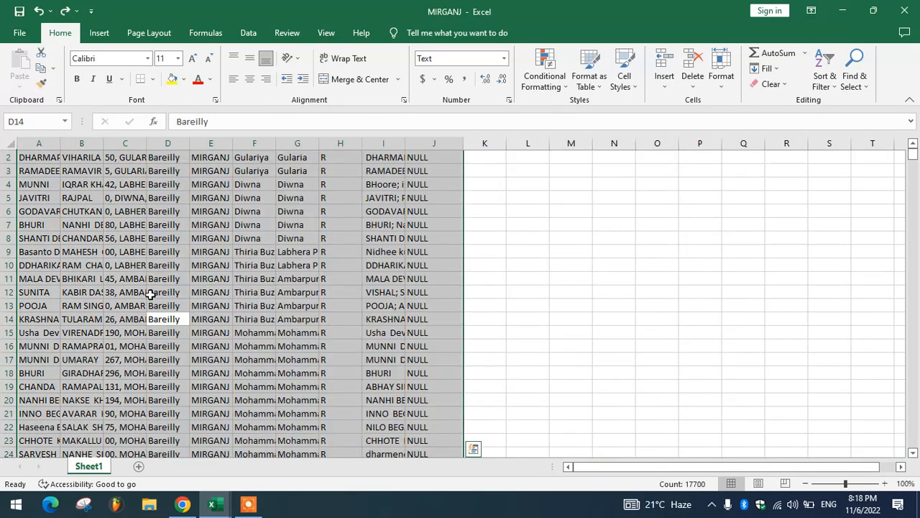
left_click(151, 293)
Step: Select entire columns A to J and fit all their widths to their contents at once
left_click_drag(30, 146, 434, 146)
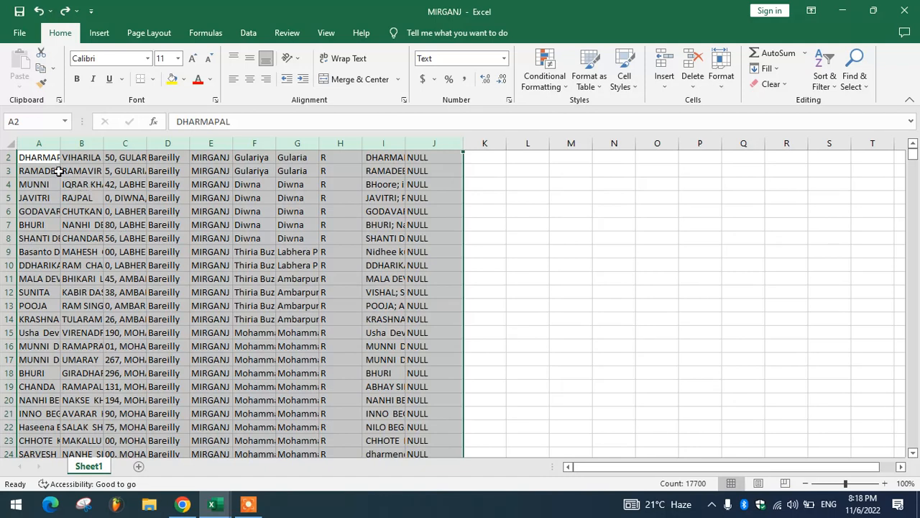
double_click(189, 144)
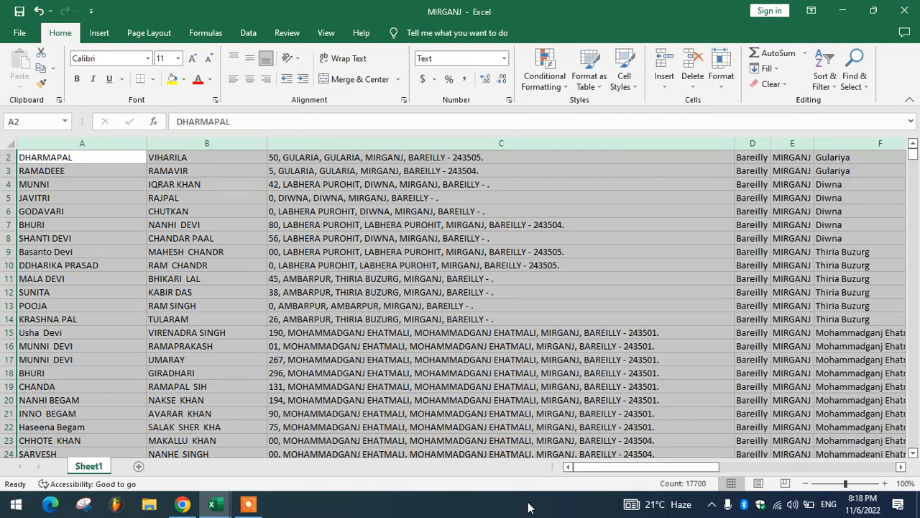
mouse_move(583, 468)
left_mouse_down()
mouse_move(805, 464)
mouse_move(568, 468)
left_mouse_up()
Step: Undo the simultaneous width fitting of columns A to J
left_click_drag(49, 138, 754, 151)
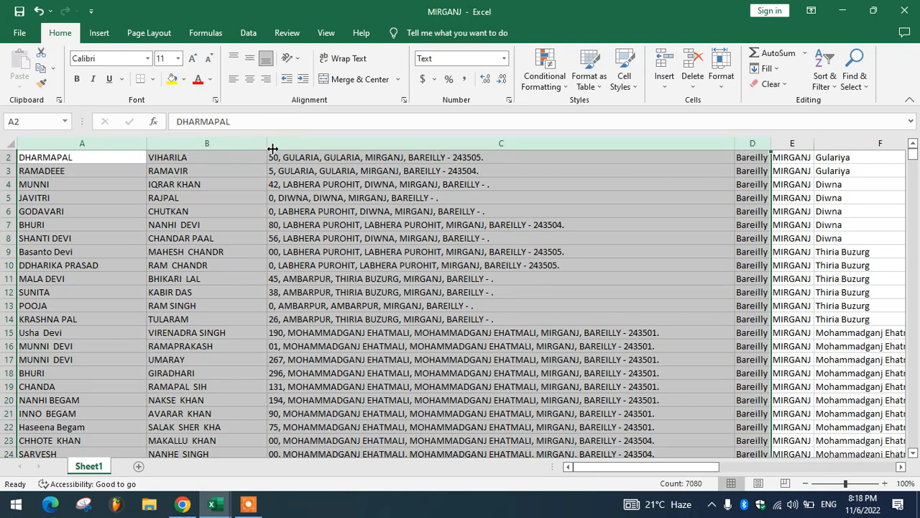
left_click(564, 248)
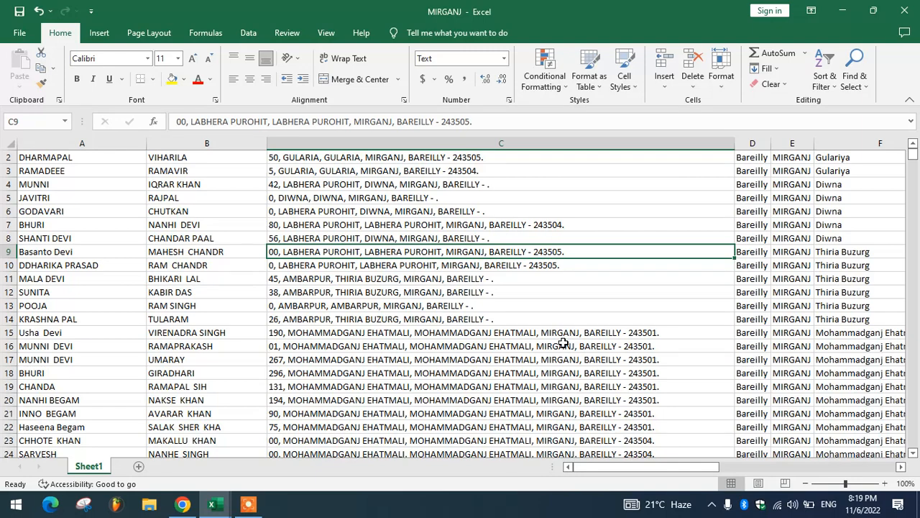
key("ctrl+z")
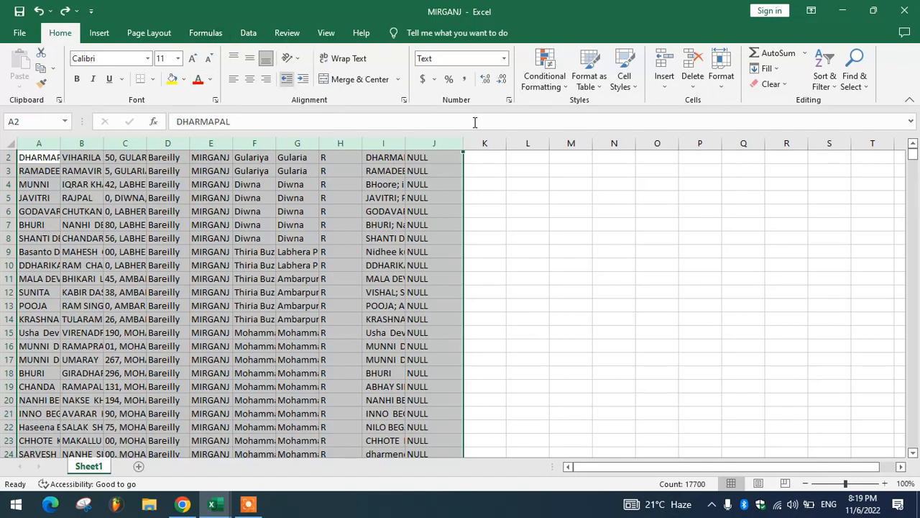
Step: Apply AutoFit Column Width to the selected columns A to J
left_click(728, 90)
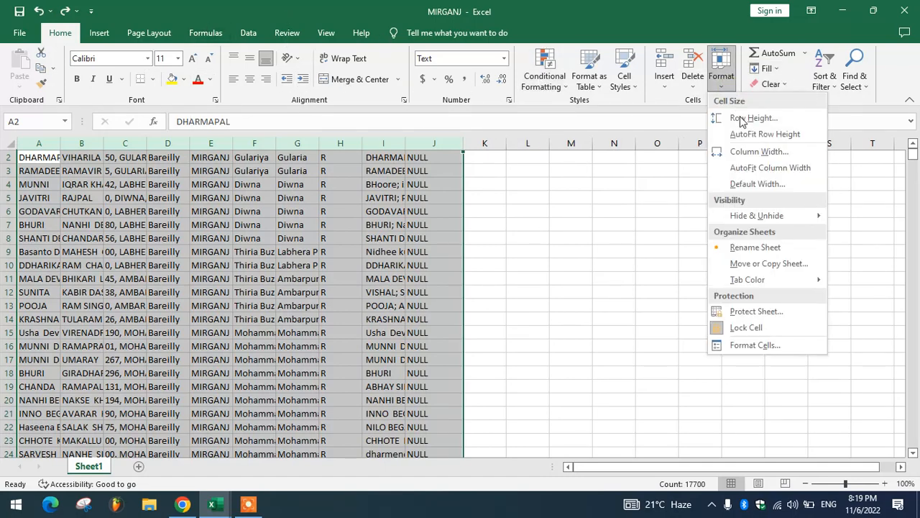
left_click(766, 170)
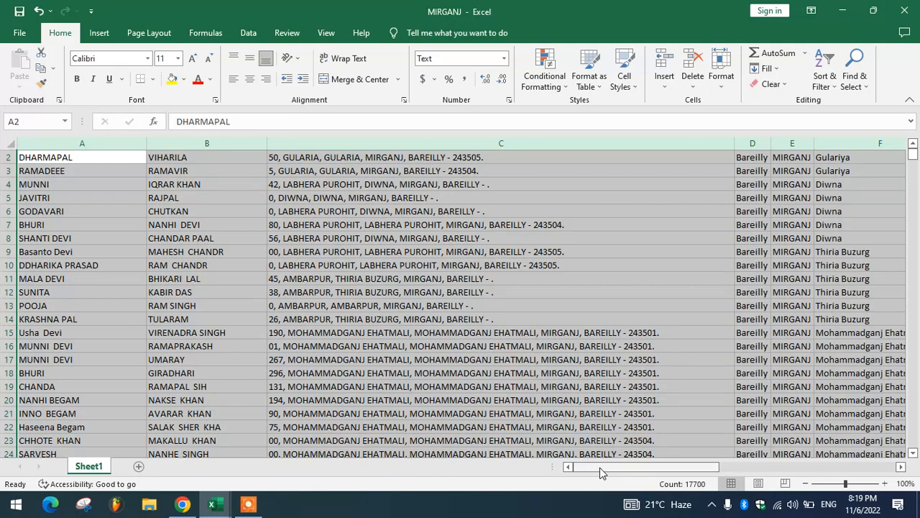
Step: Undo the AutoFit Column Width change on columns A to J
mouse_move(600, 468)
left_mouse_down()
mouse_move(796, 467)
mouse_move(595, 467)
left_mouse_up()
key("ctrl+z")
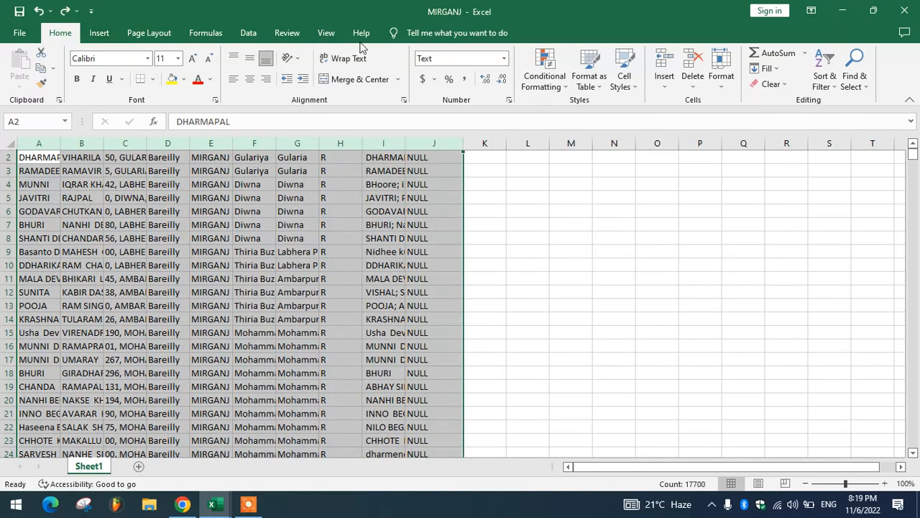
left_click(722, 89)
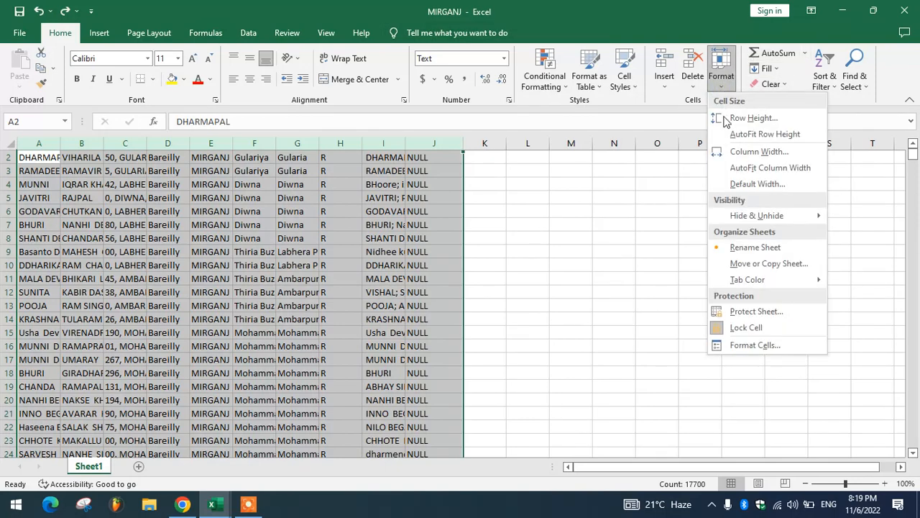
left_click(747, 153)
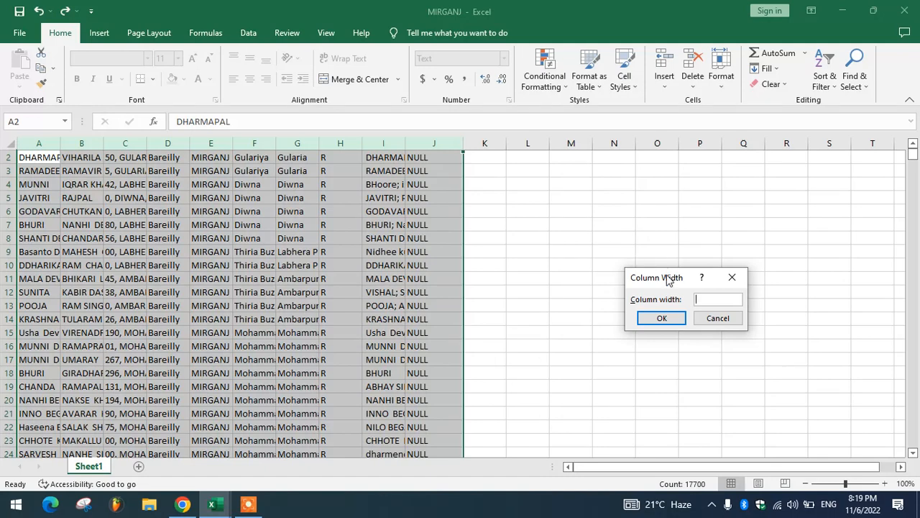
left_click_drag(668, 281, 621, 156)
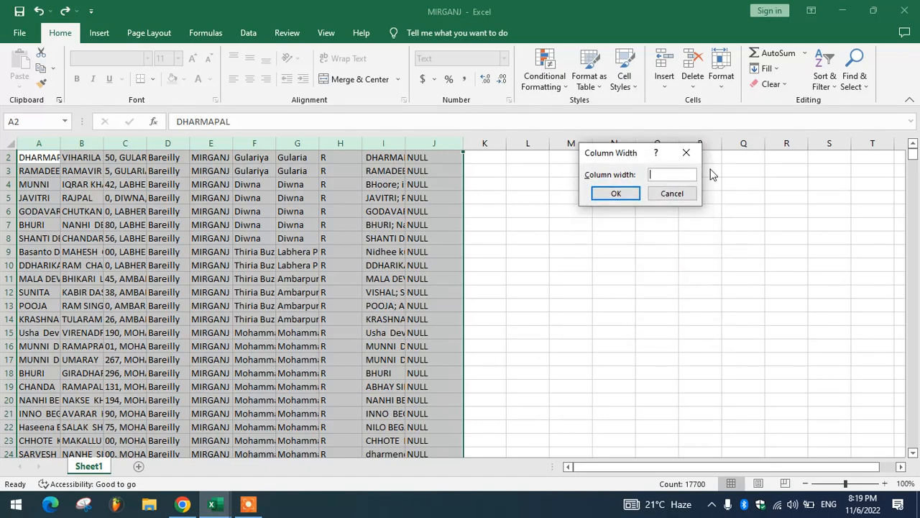
left_click(670, 194)
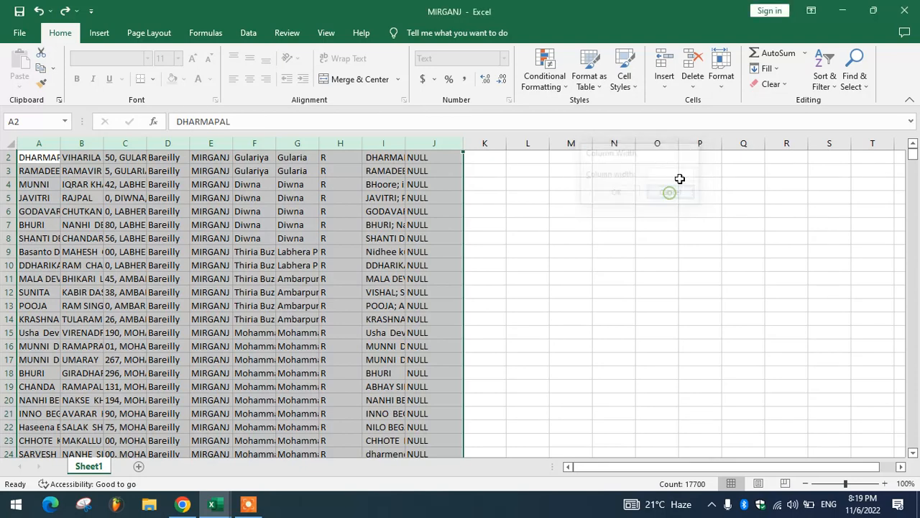
Step: Set the row height of the selected data in columns A to J to 17
left_click(721, 72)
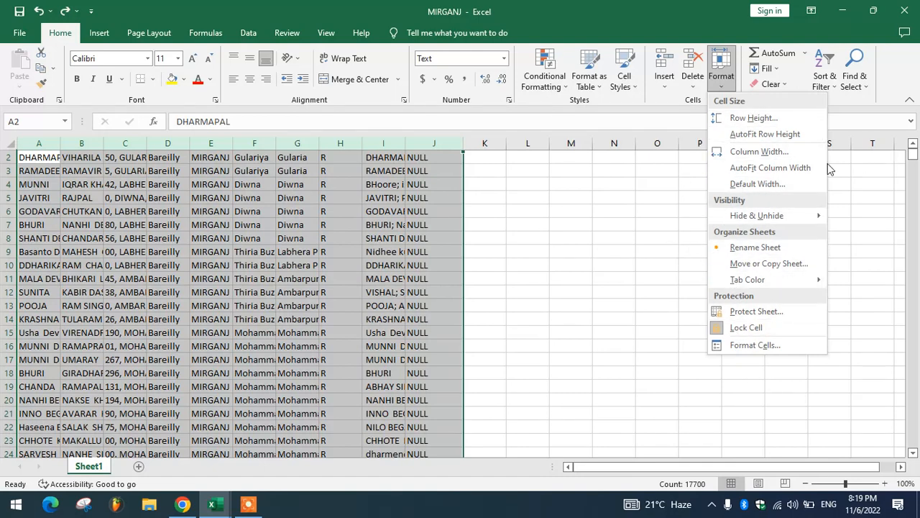
left_click(761, 121)
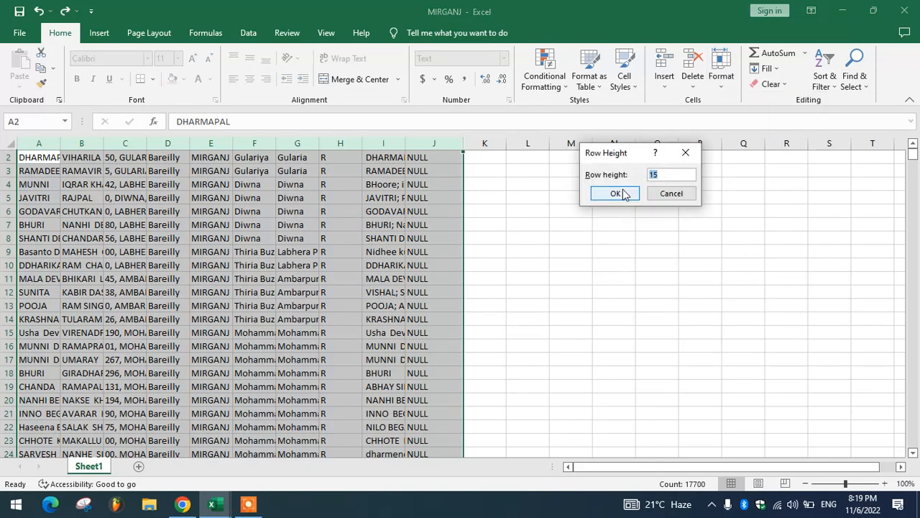
type("17")
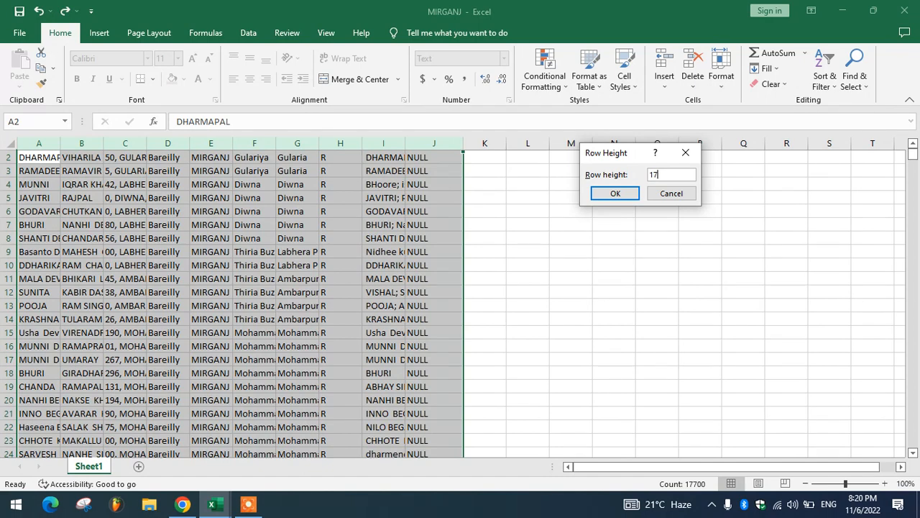
key("Return")
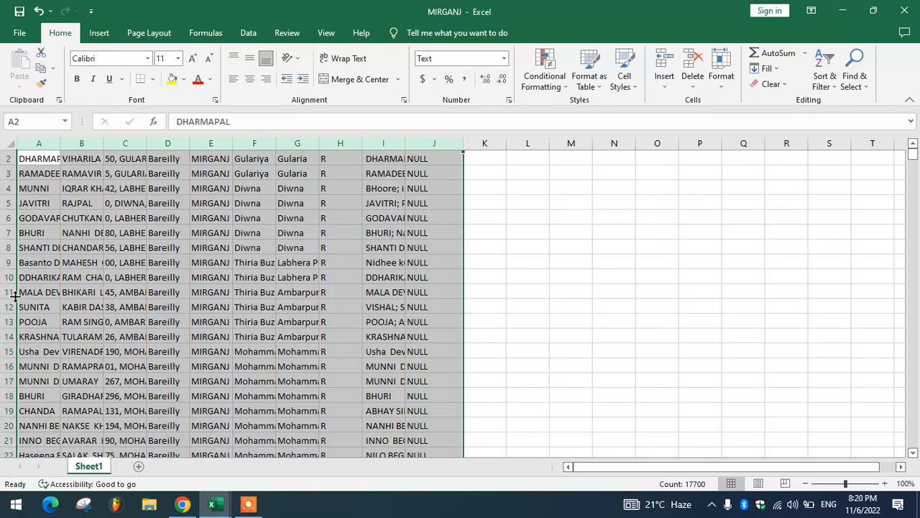
Step: Increase the row height of the selected data to 25
left_click(721, 79)
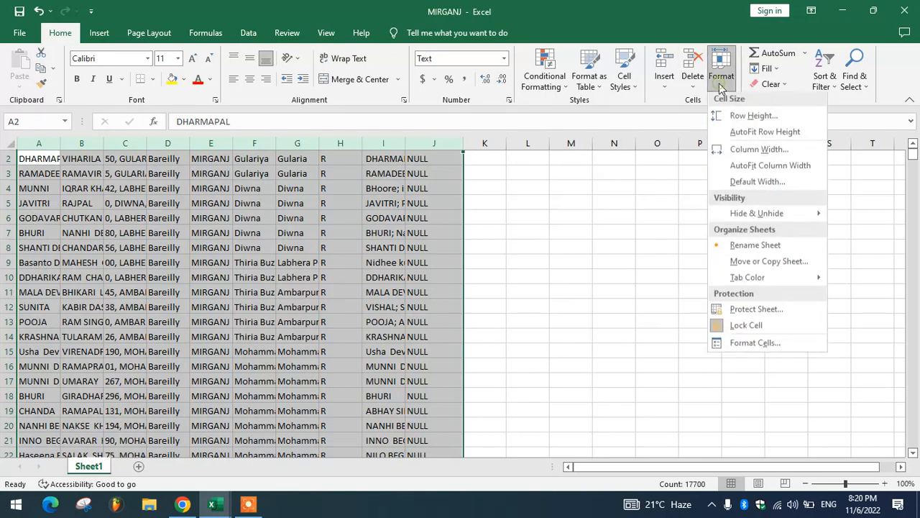
left_click(740, 118)
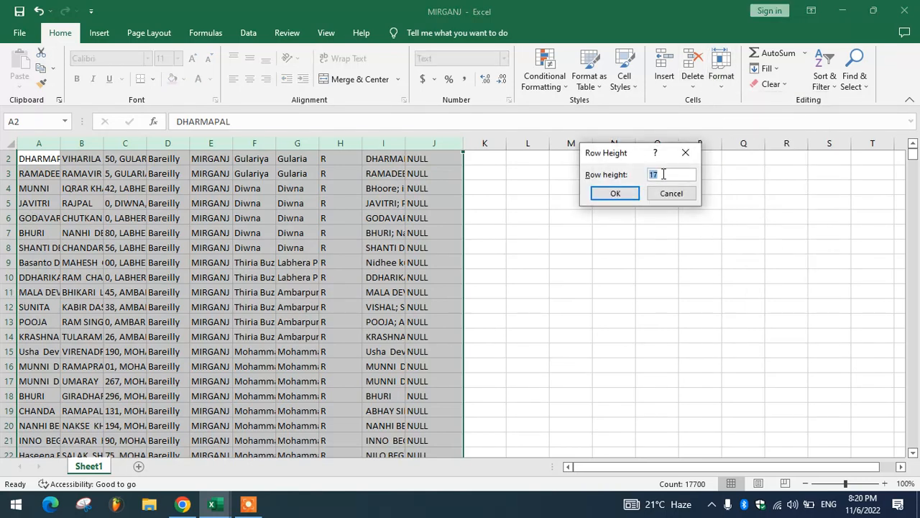
type("25")
key("Return")
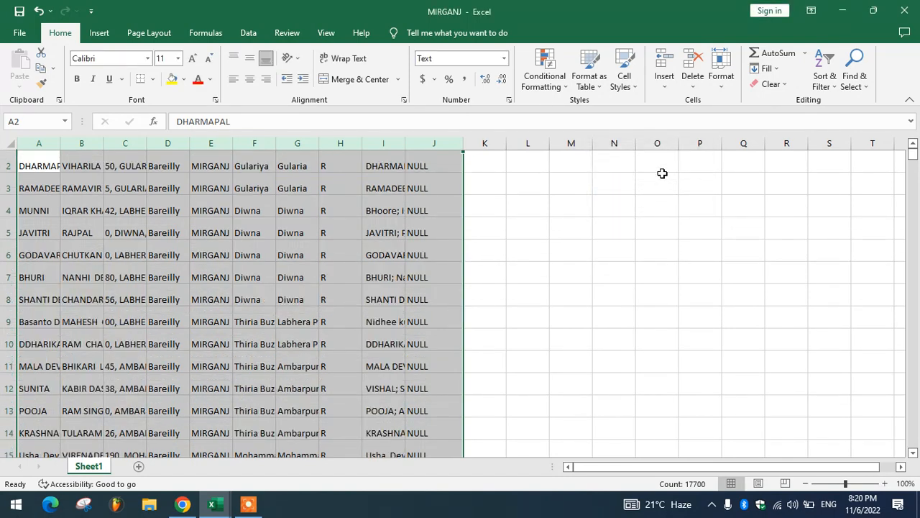
Step: Apply AutoFit Row Height to the selected rows
left_click(721, 79)
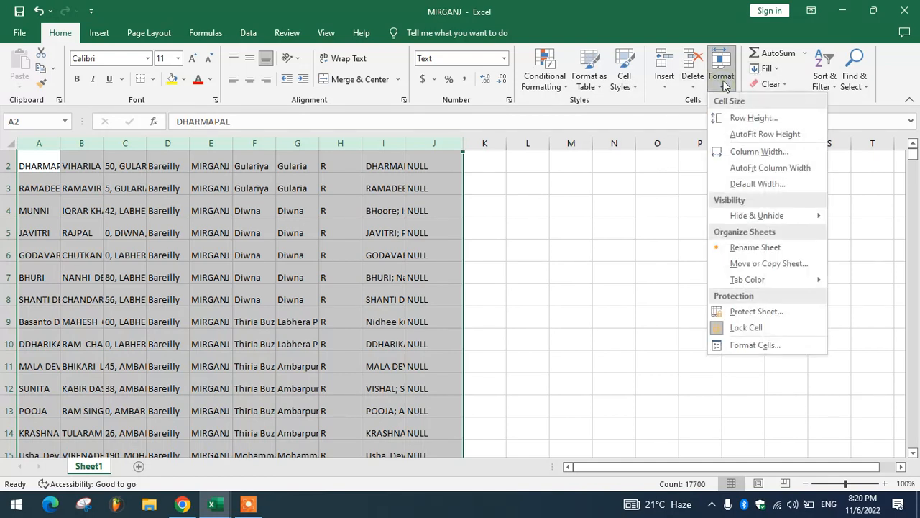
left_click(749, 134)
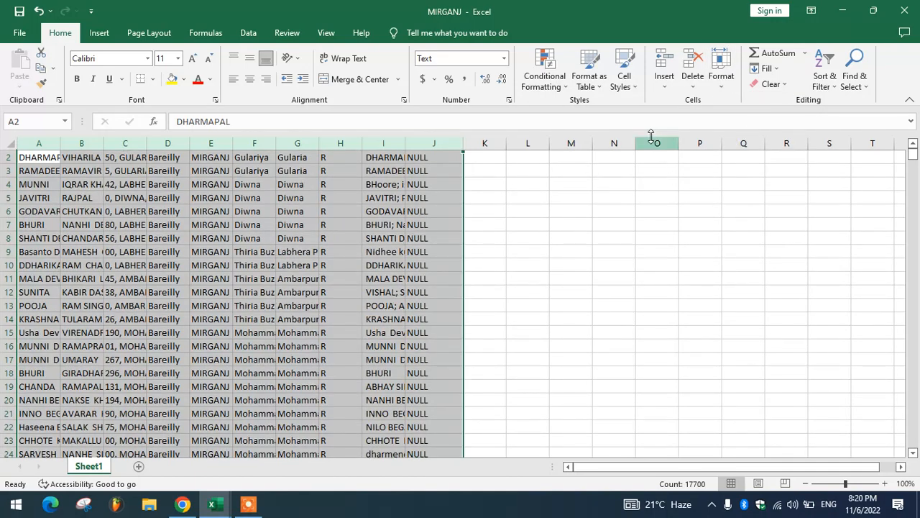
Step: Set a uniform column width of 25 for the selected columns A to J
left_click(721, 79)
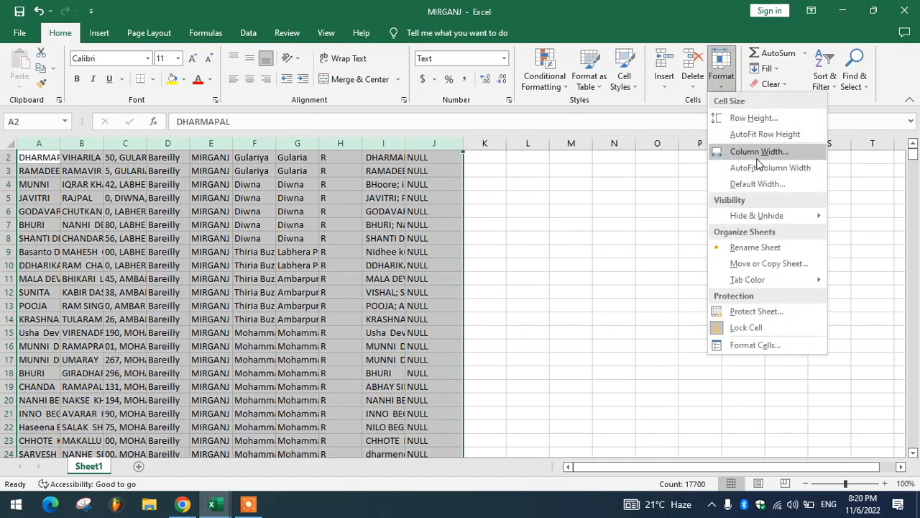
left_click(757, 152)
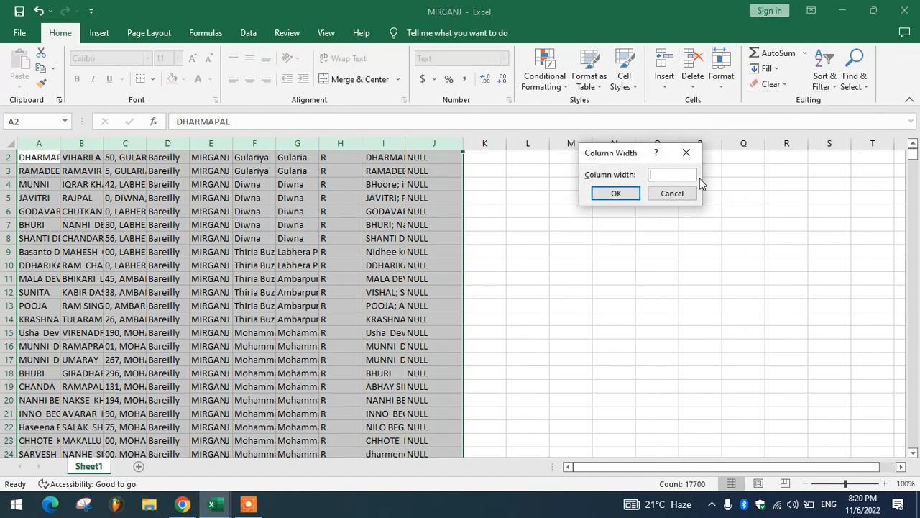
type("25")
key("Return")
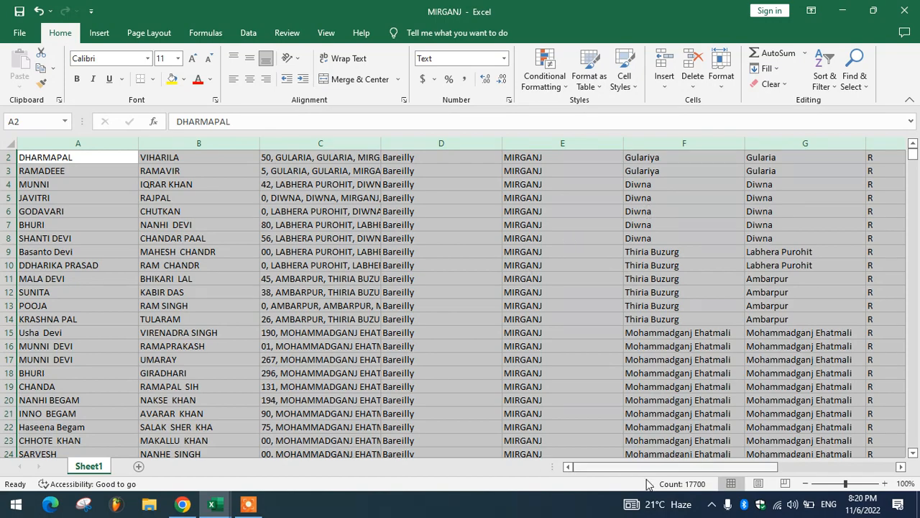
Step: Fit the widths of the selected columns A to J to their contents with AutoFit Column Width
left_click_drag(623, 467, 662, 460)
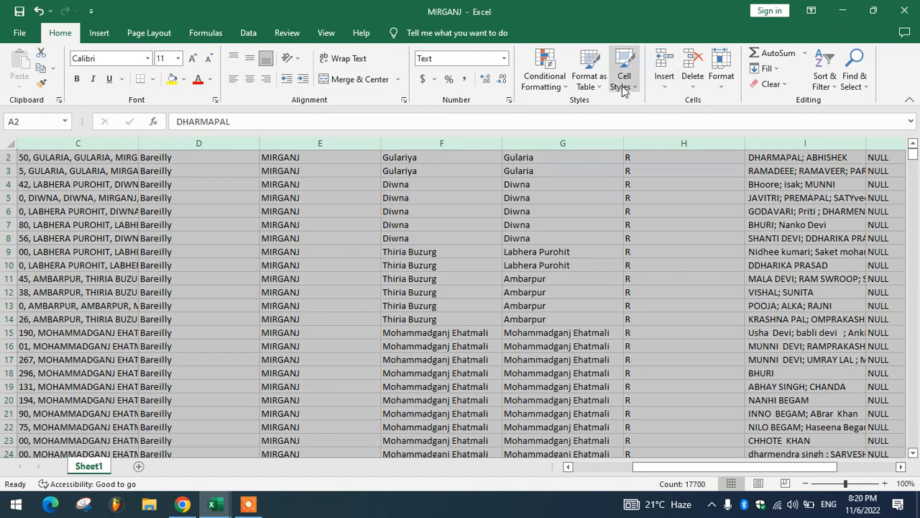
left_click(720, 75)
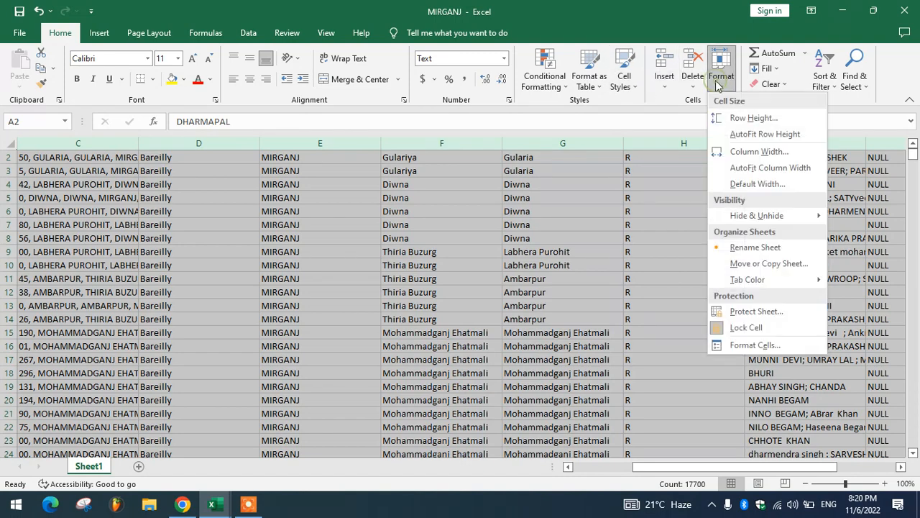
left_click(762, 173)
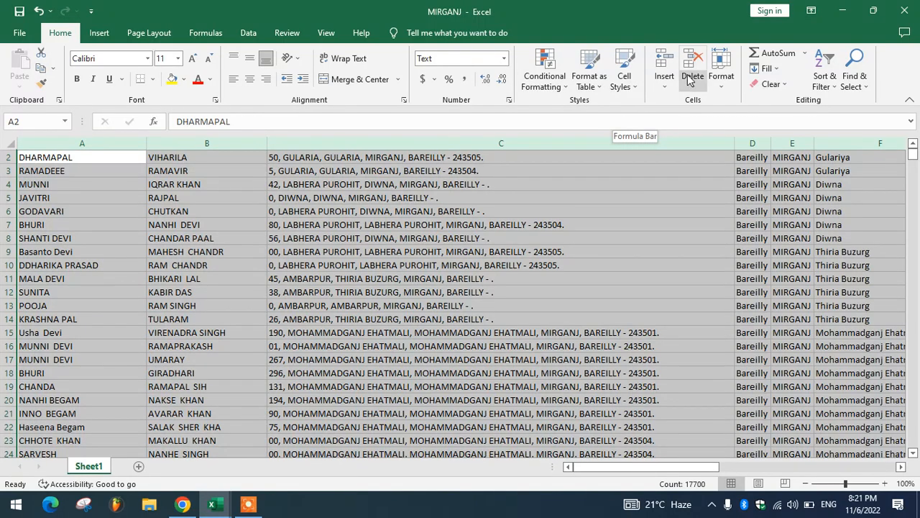
Step: Accept 8.43 as the standard column width in the Default Width settings
left_click(720, 92)
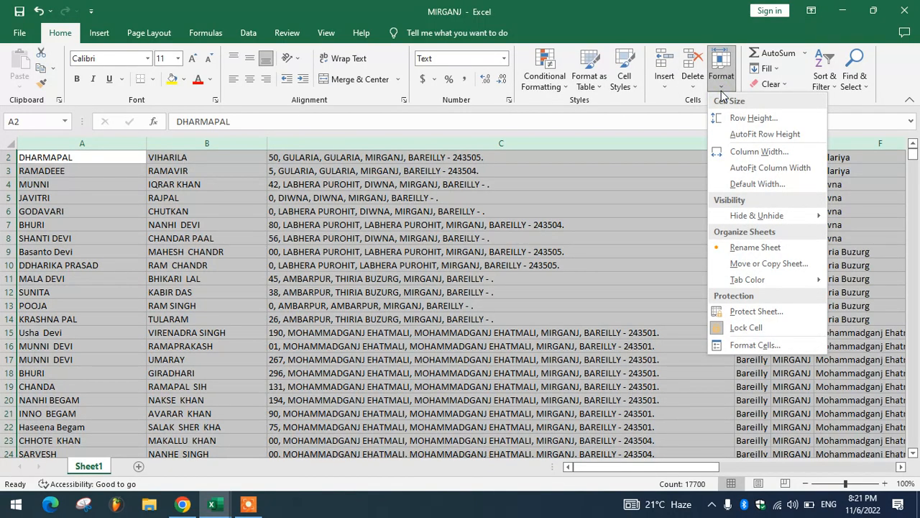
left_click(738, 185)
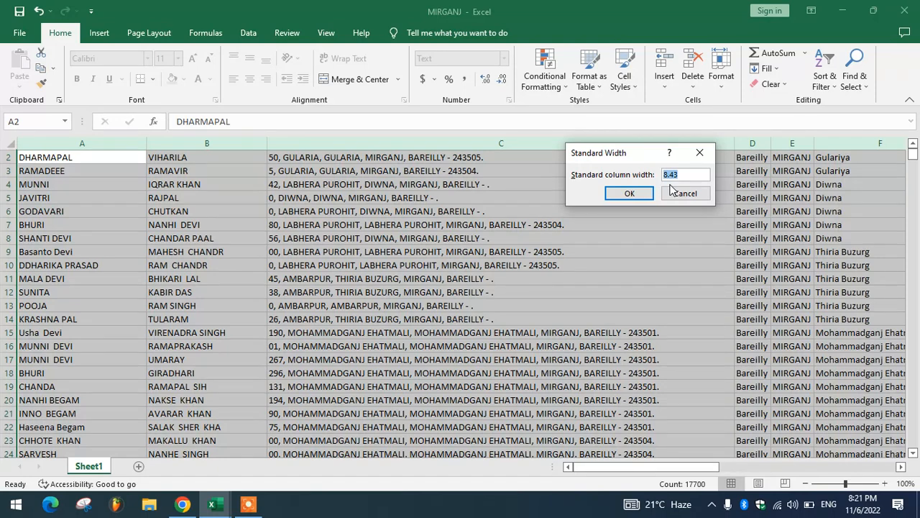
left_click(637, 190)
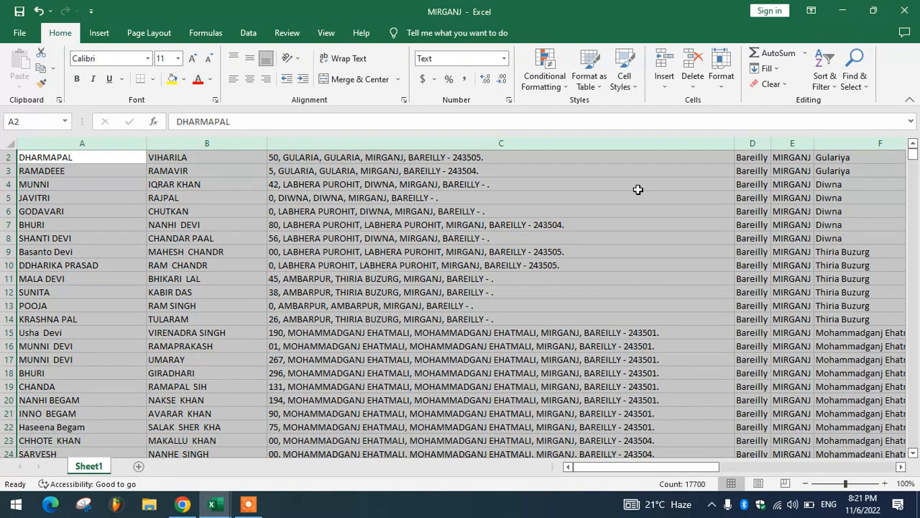
left_click(733, 90)
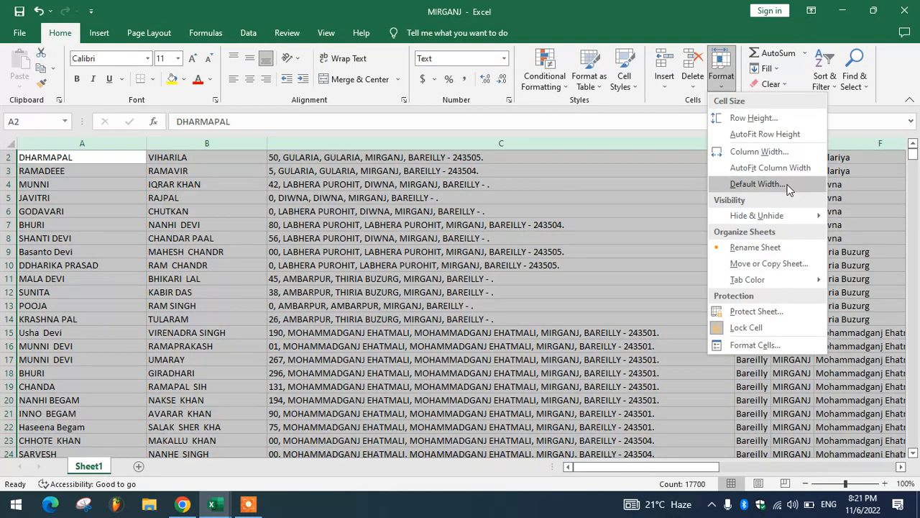
mouse_move(754, 223)
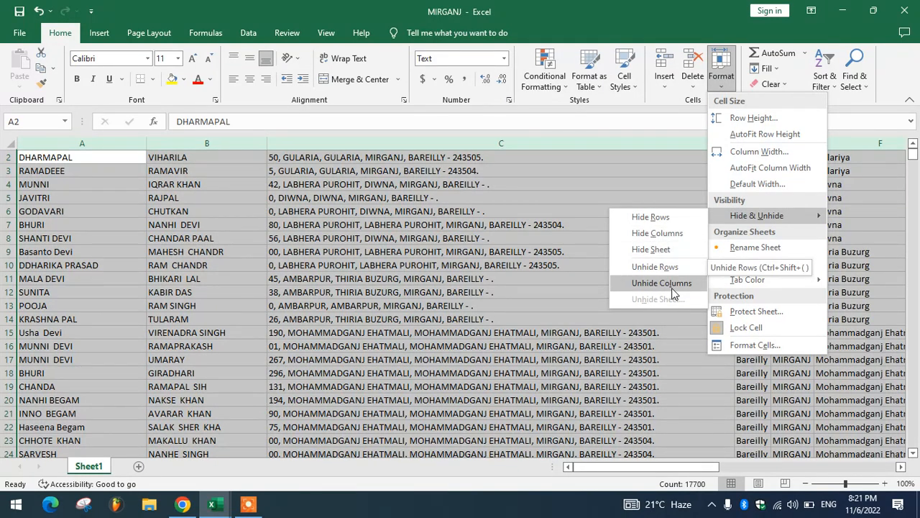
left_click(844, 243)
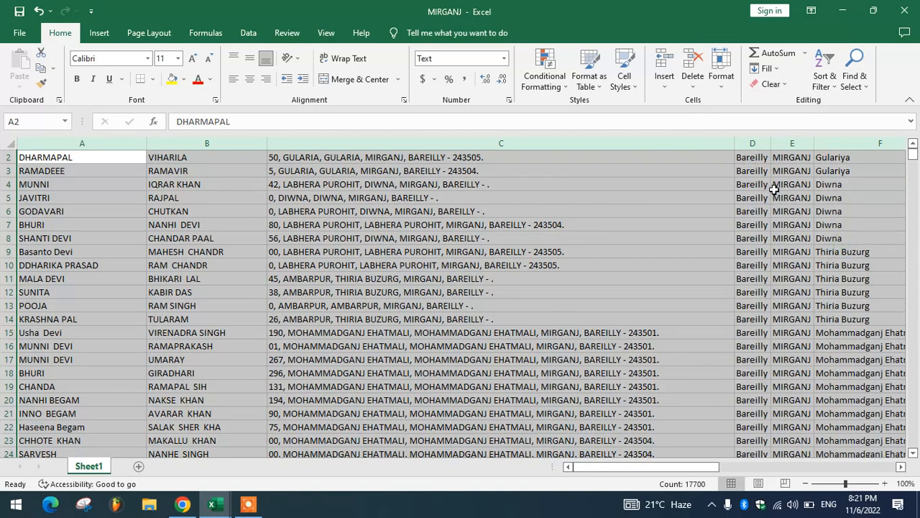
Step: Select the whole Address_Print column (C) and hide it
left_click(752, 278)
scroll(237, 244, "up", 1)
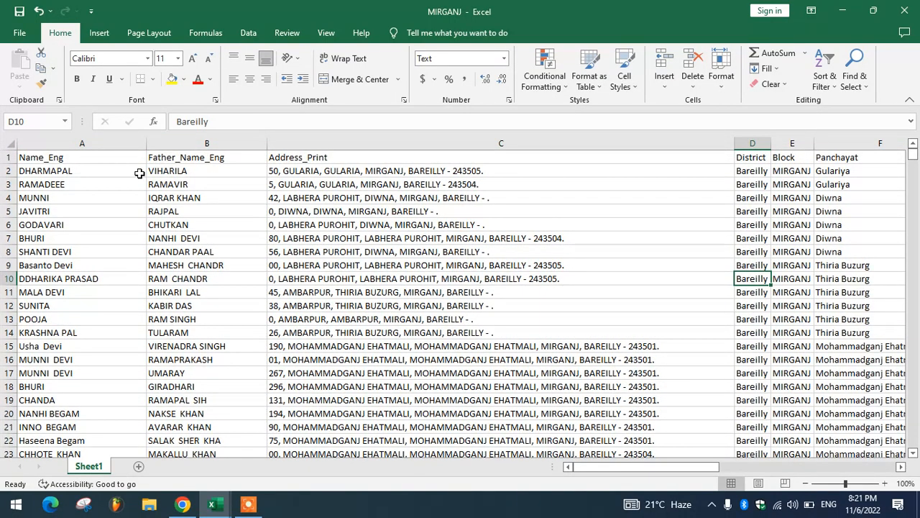
left_click(206, 144)
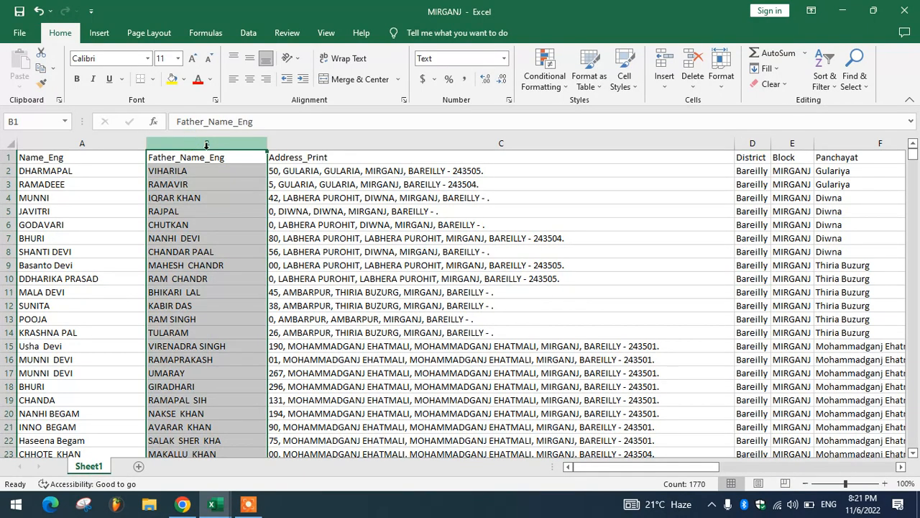
left_click(372, 144)
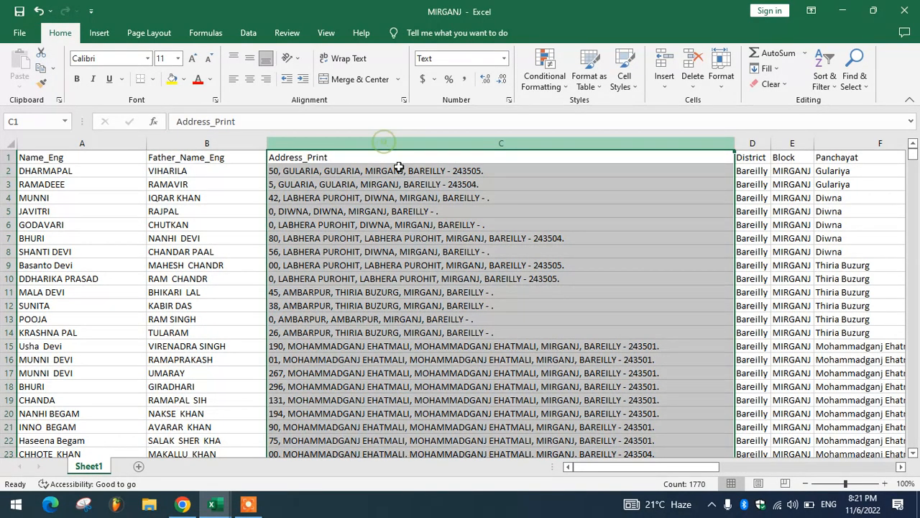
left_click(420, 211)
left_click(400, 141)
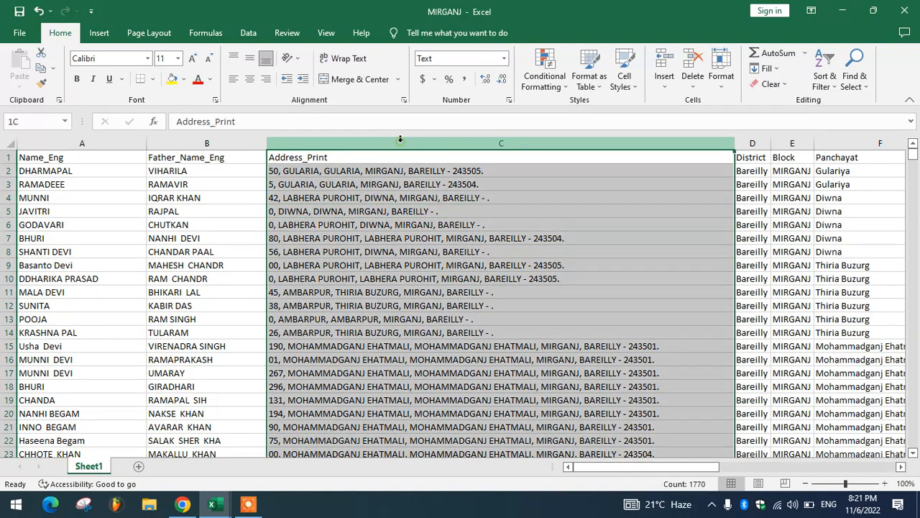
left_click(721, 72)
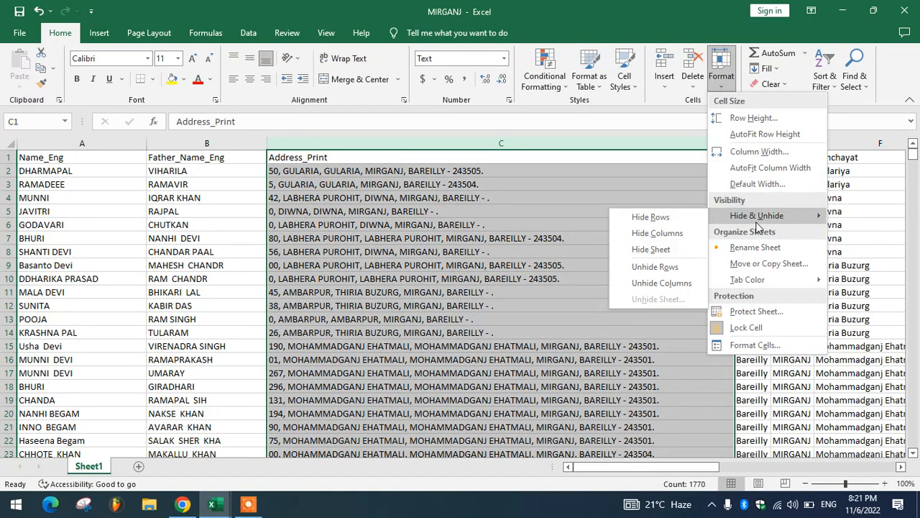
left_click(669, 232)
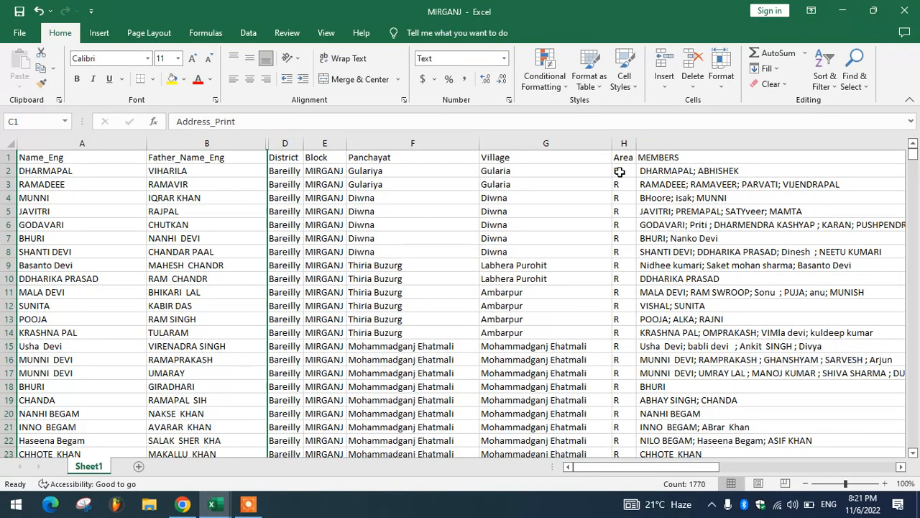
left_click(436, 212)
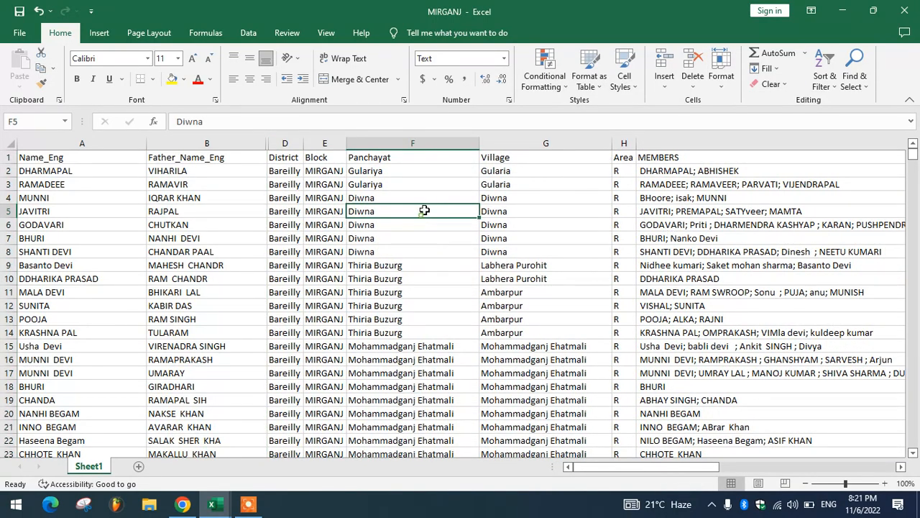
Step: Select the Block, Panchayat, Village and Area columns (E to H) and hide them
left_click(175, 160)
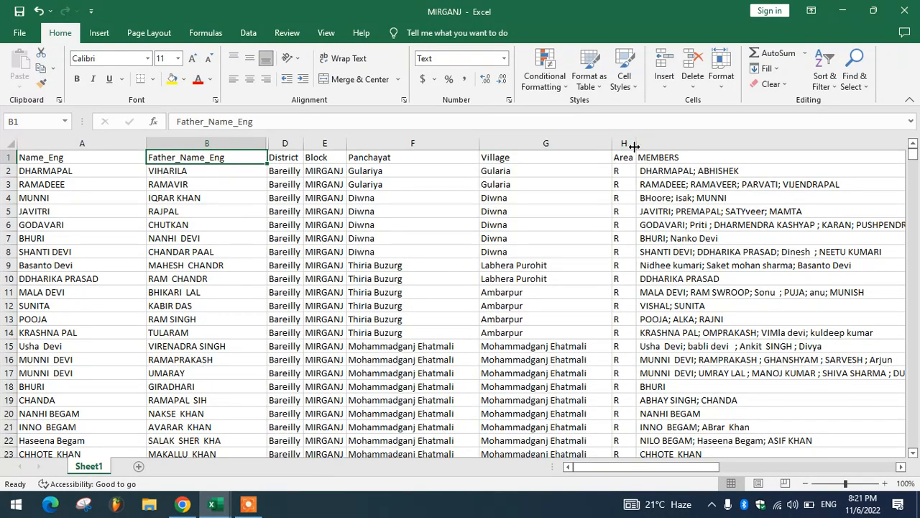
left_click_drag(625, 142, 338, 134)
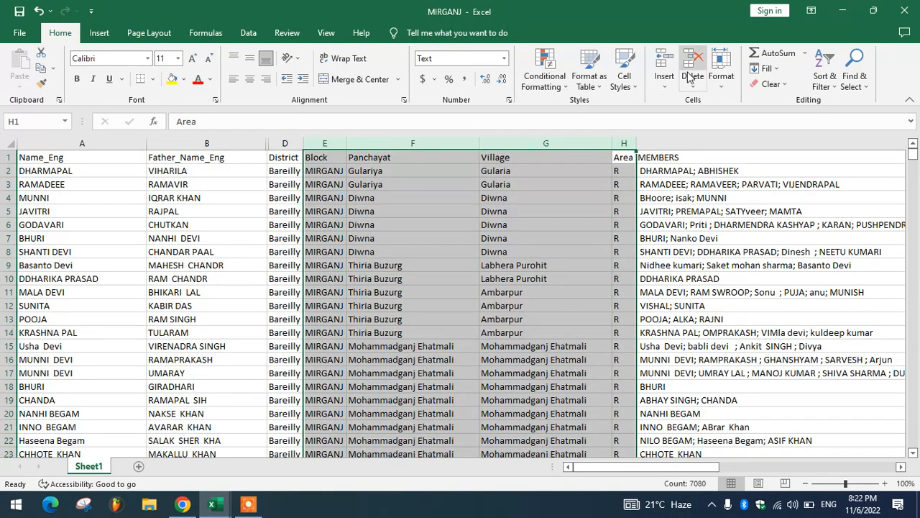
left_click(721, 72)
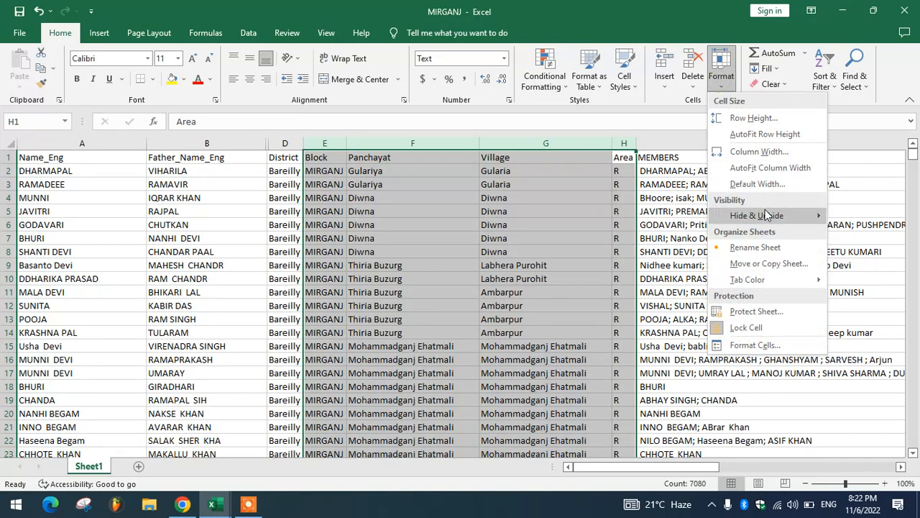
mouse_move(760, 215)
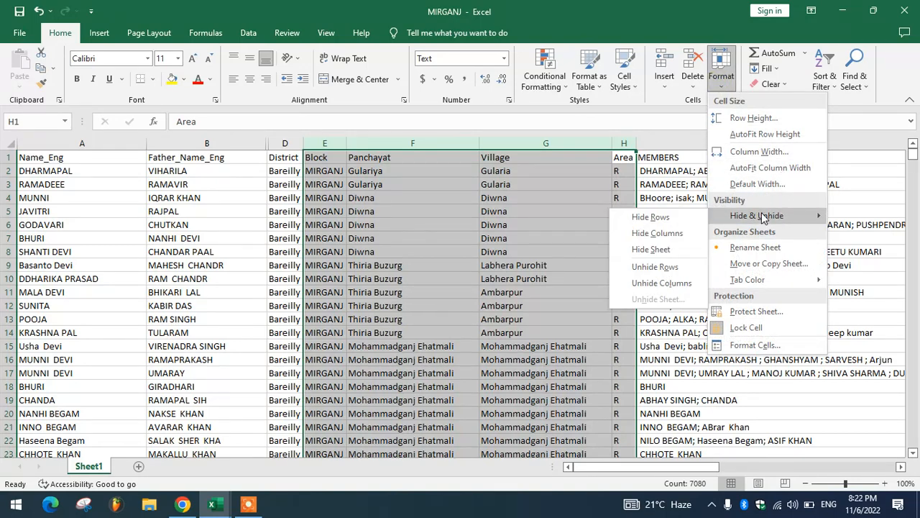
left_click(647, 233)
left_click(467, 239)
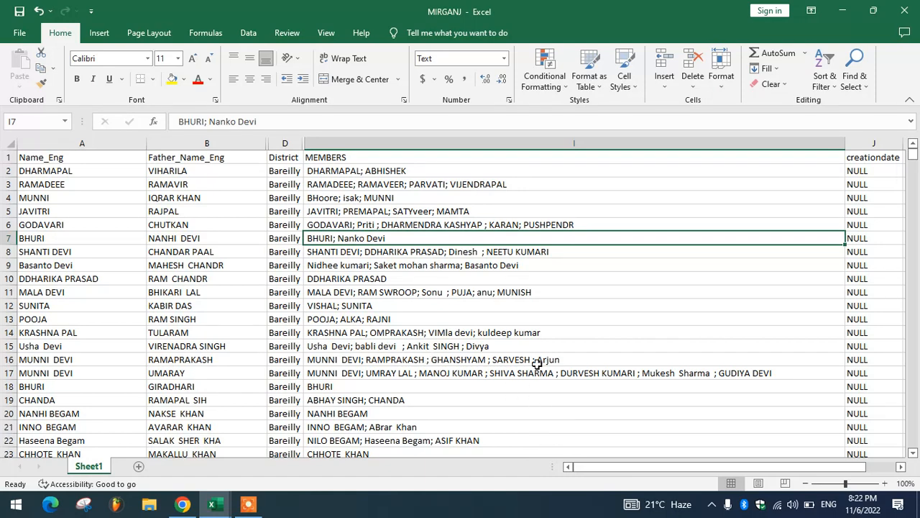
Step: Select the full column range A to J and unhide all hidden columns within it
left_click_drag(39, 143, 748, 148)
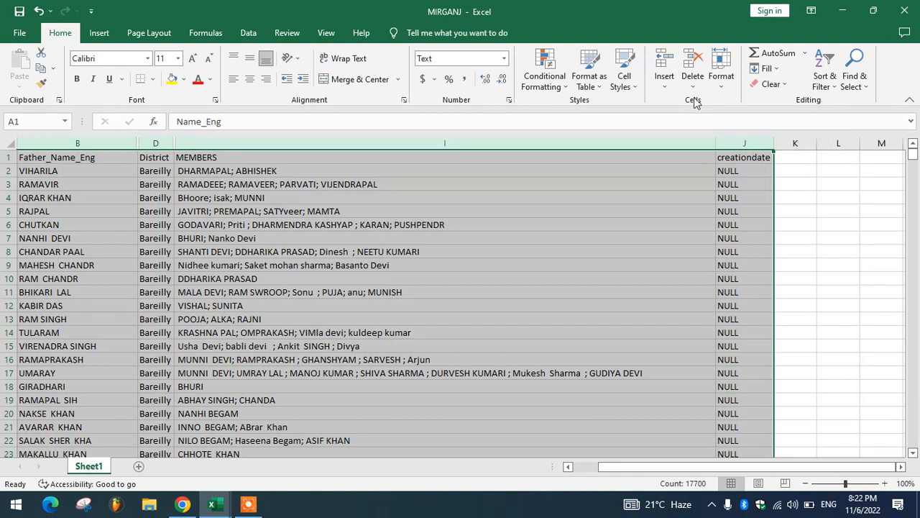
left_click(723, 78)
mouse_move(747, 229)
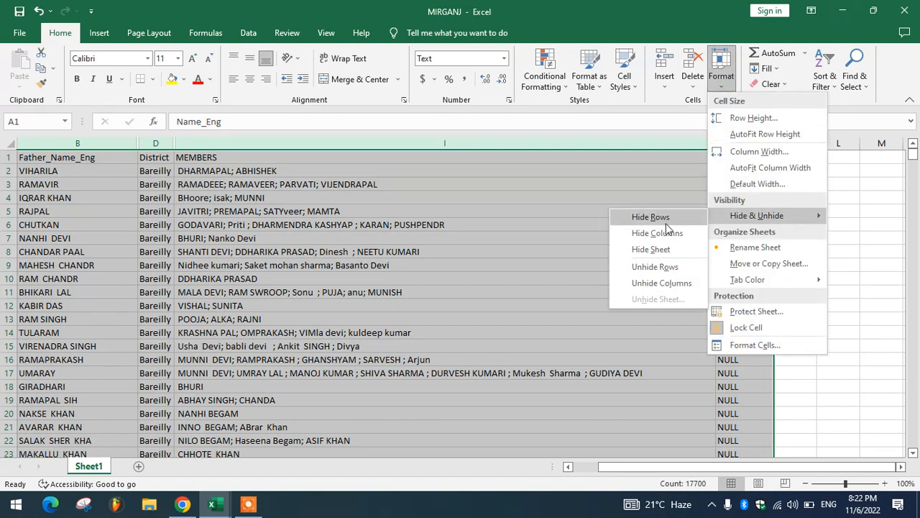
left_click(658, 283)
left_click(253, 224)
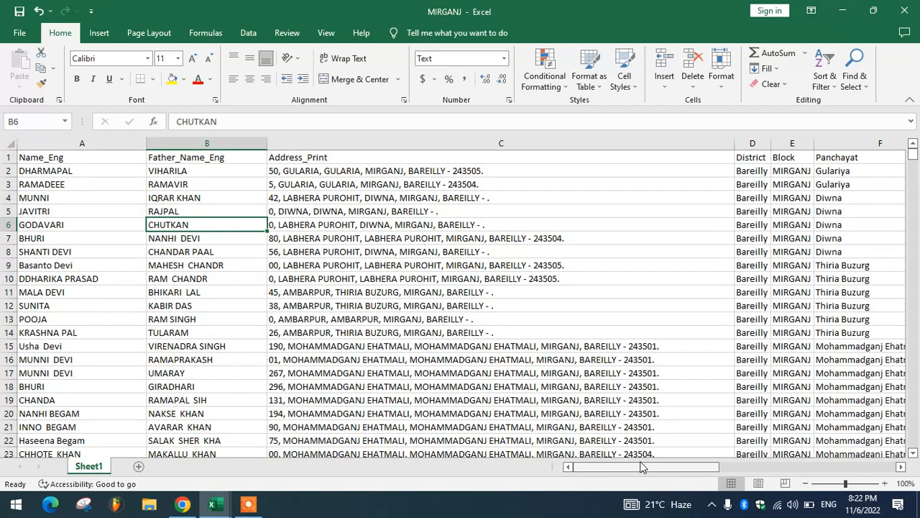
left_click_drag(647, 468, 591, 436)
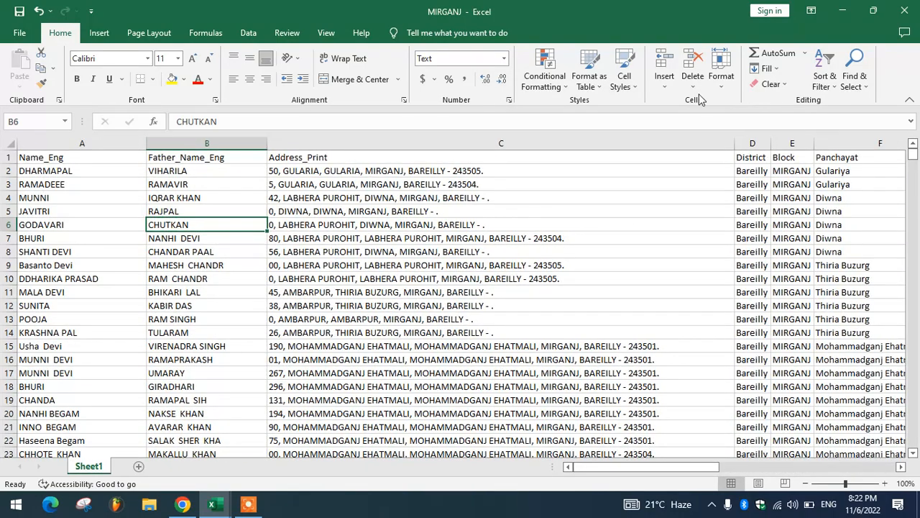
left_click(723, 83)
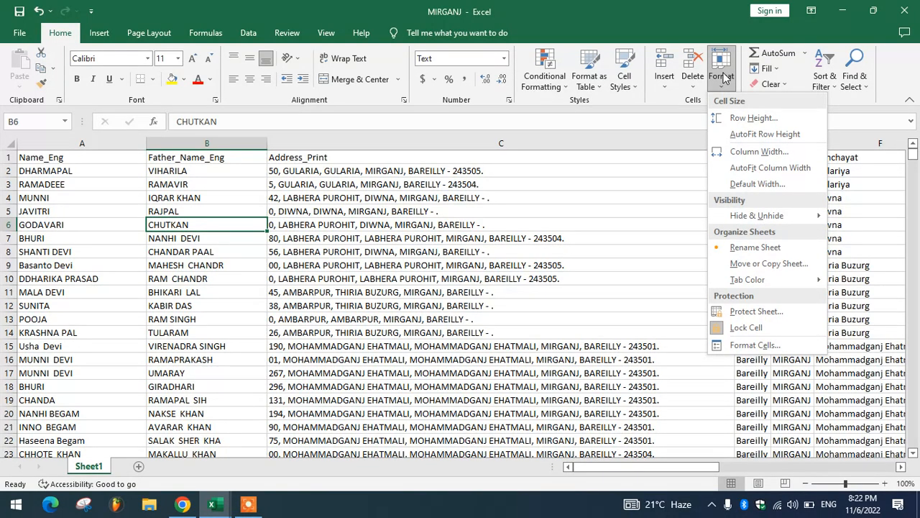
mouse_move(751, 219)
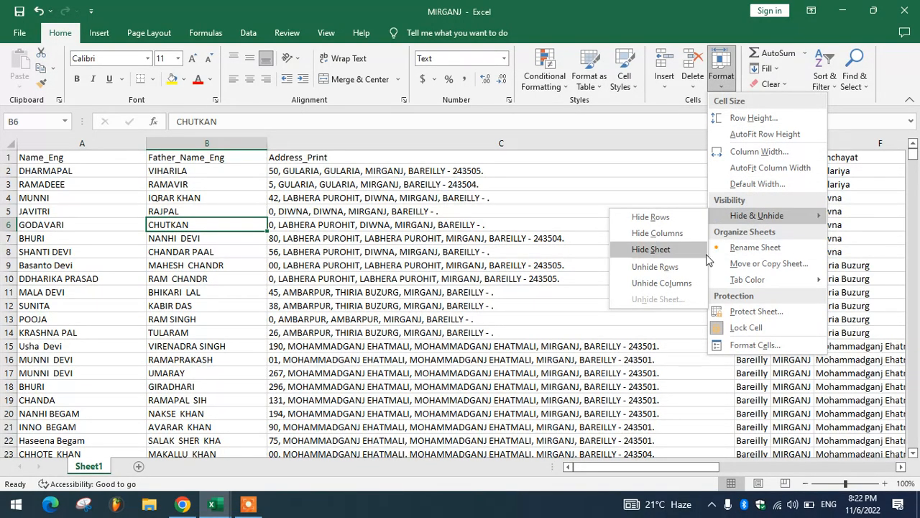
left_click(648, 266)
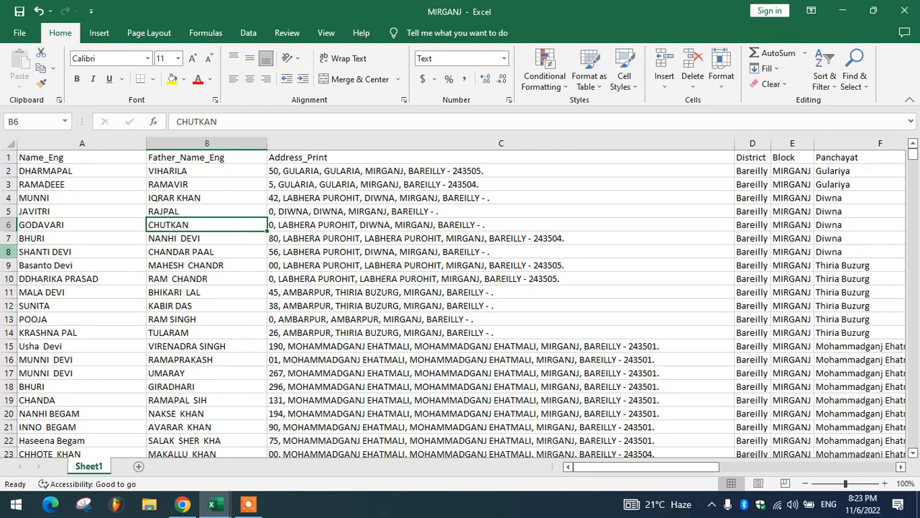
Step: Select the whole of rows 7 and 8 and hide them
left_click(9, 252)
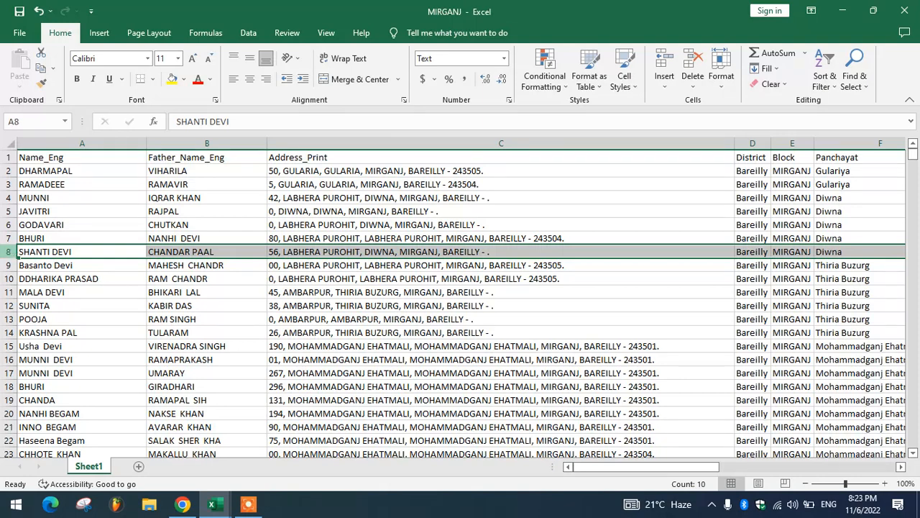
left_click_drag(9, 252, 8, 237)
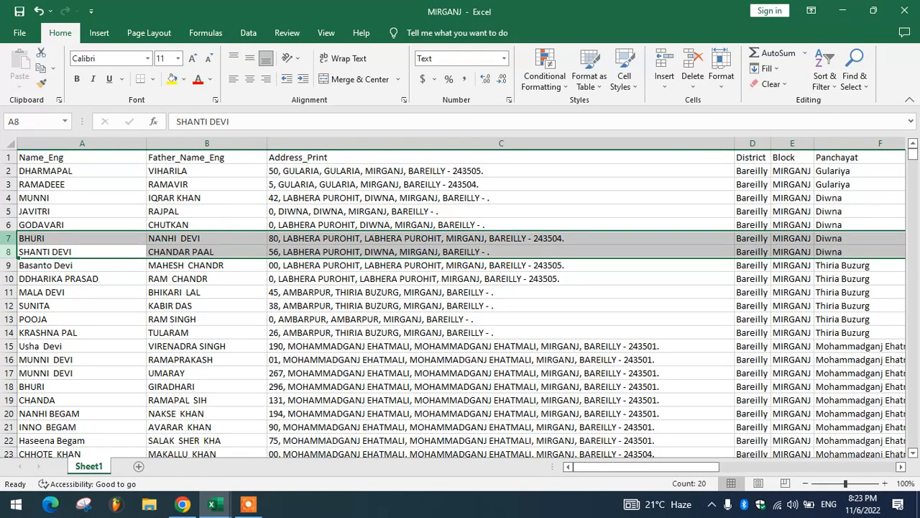
left_click(716, 88)
mouse_move(743, 223)
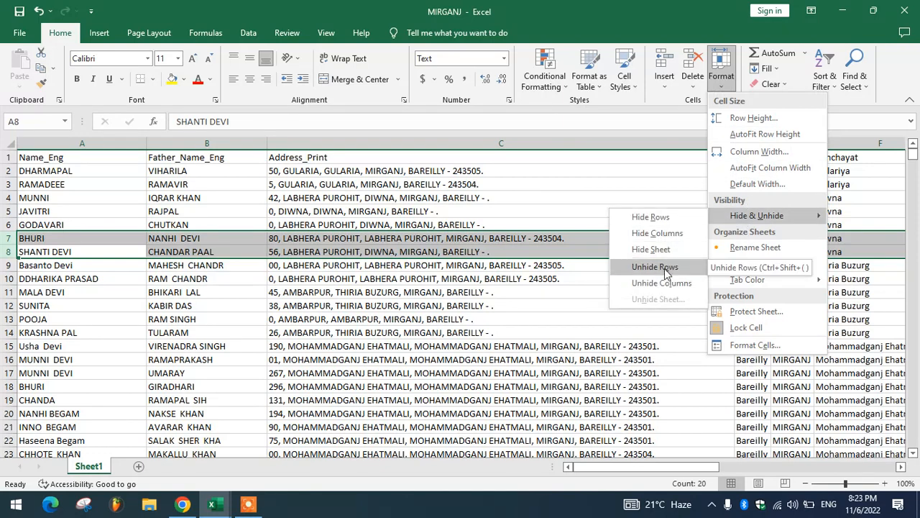
left_click(654, 218)
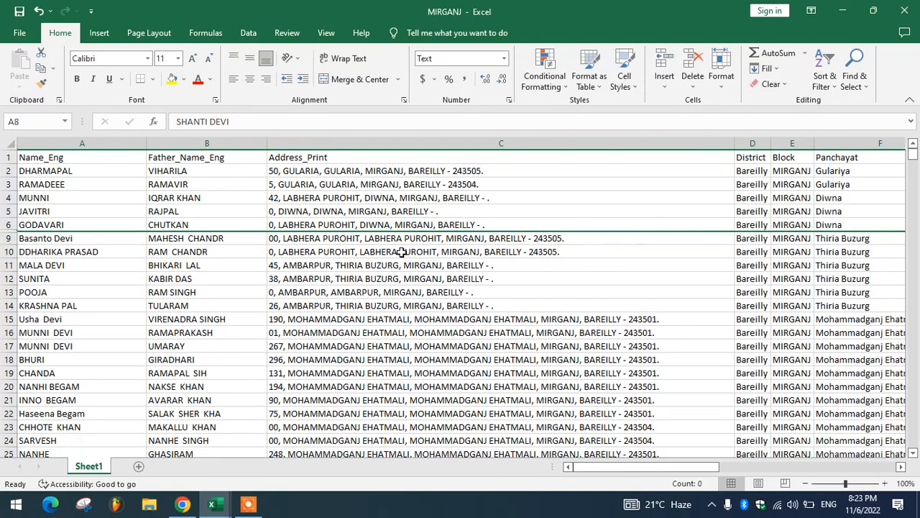
left_click(82, 263)
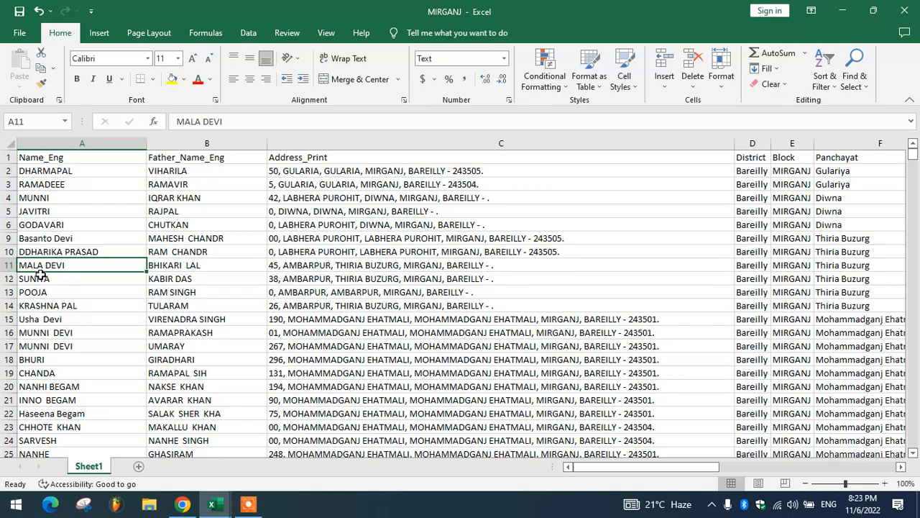
Step: Select rows 6 and 9 around the hidden rows and unhide the rows between them
left_click(7, 222)
left_click_drag(9, 225, 11, 238)
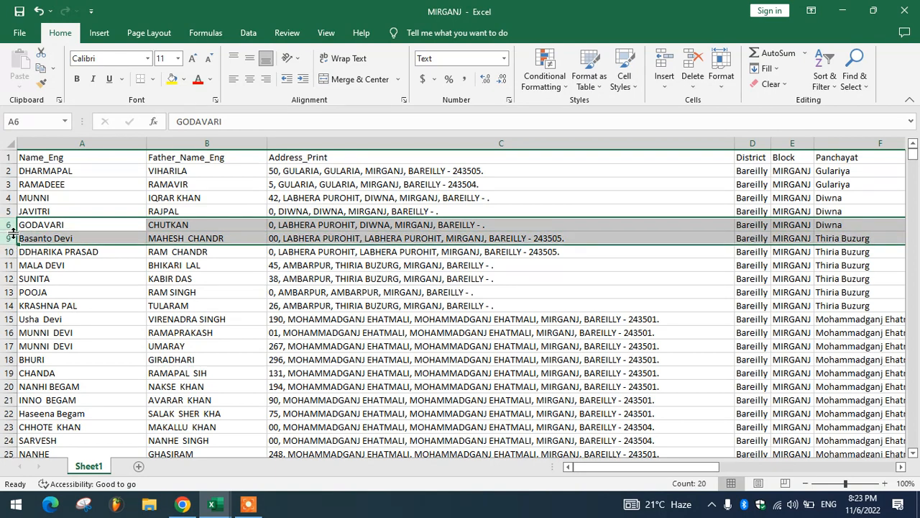
left_click(722, 83)
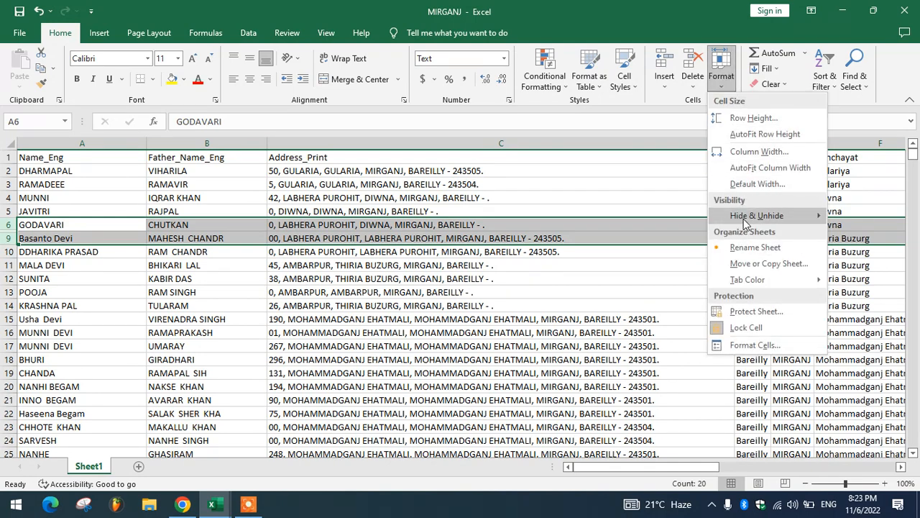
mouse_move(746, 223)
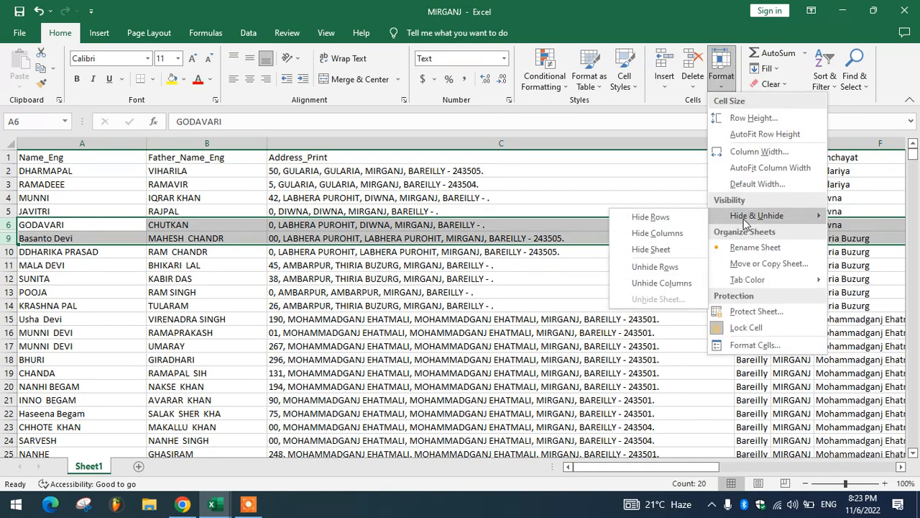
left_click(654, 272)
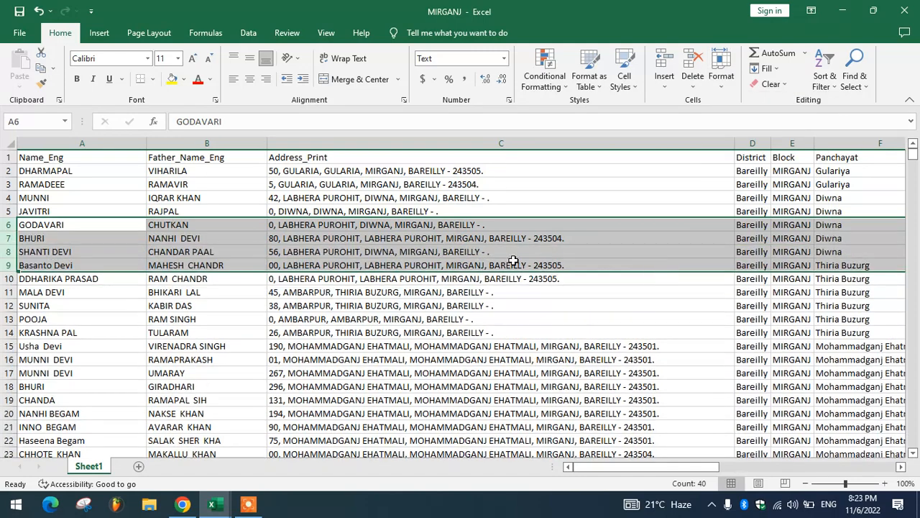
left_click(62, 241)
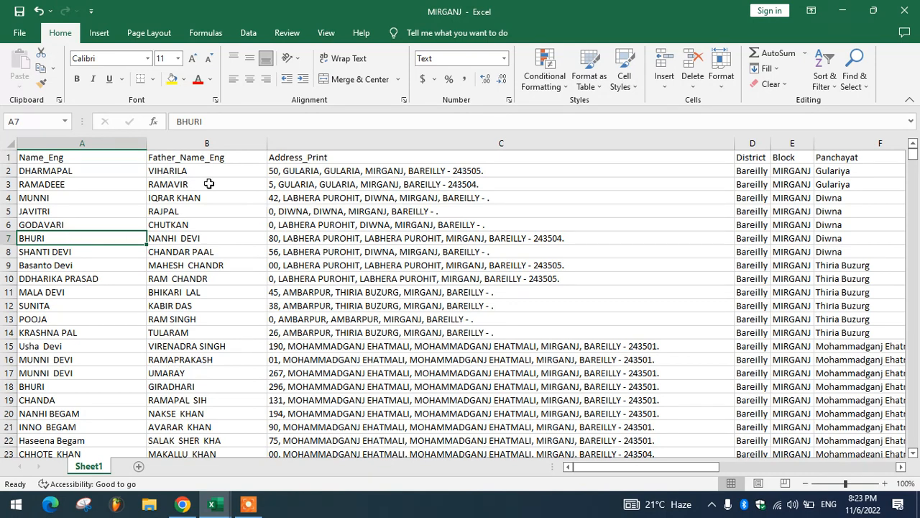
Step: Rename the worksheet Sheet1 as "data of hind"
left_click(721, 77)
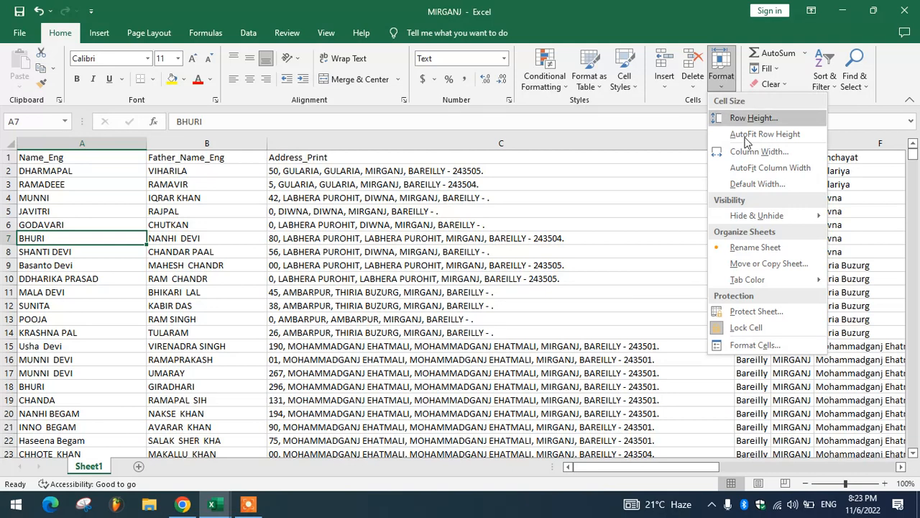
left_click(83, 469)
right_click(82, 468)
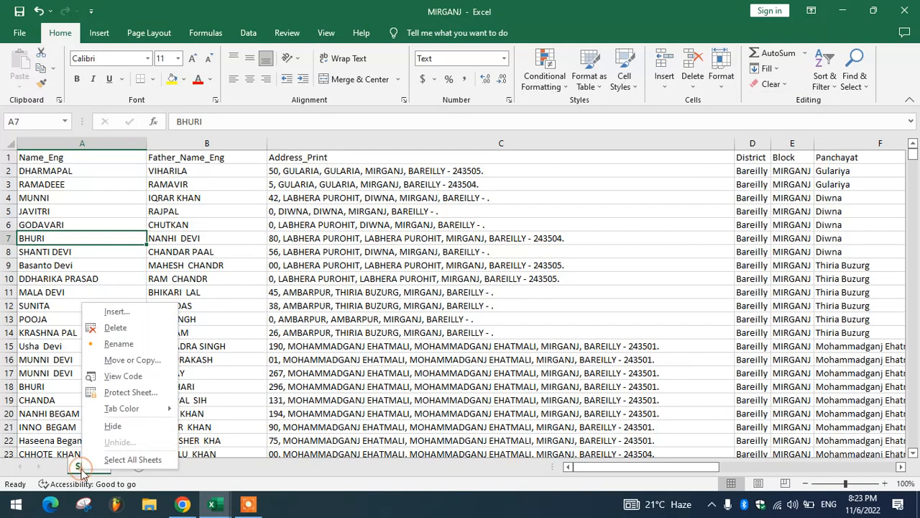
left_click(115, 344)
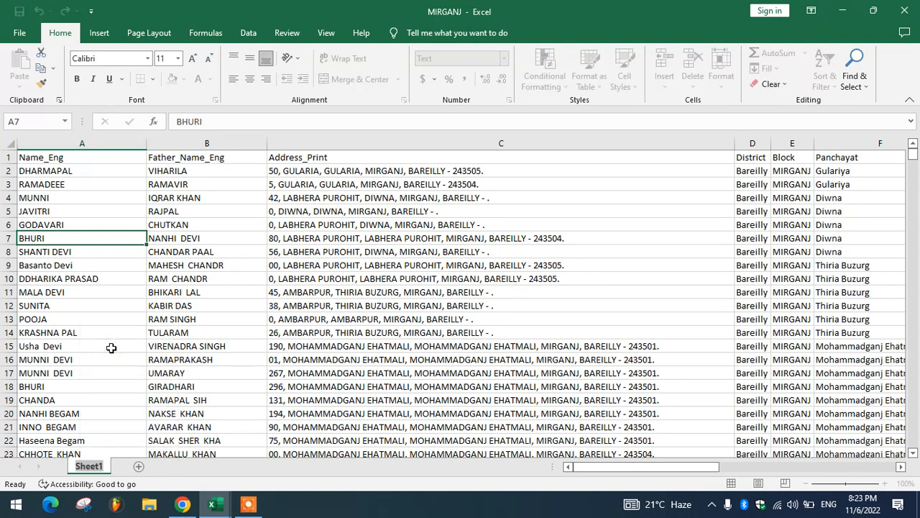
type("da")
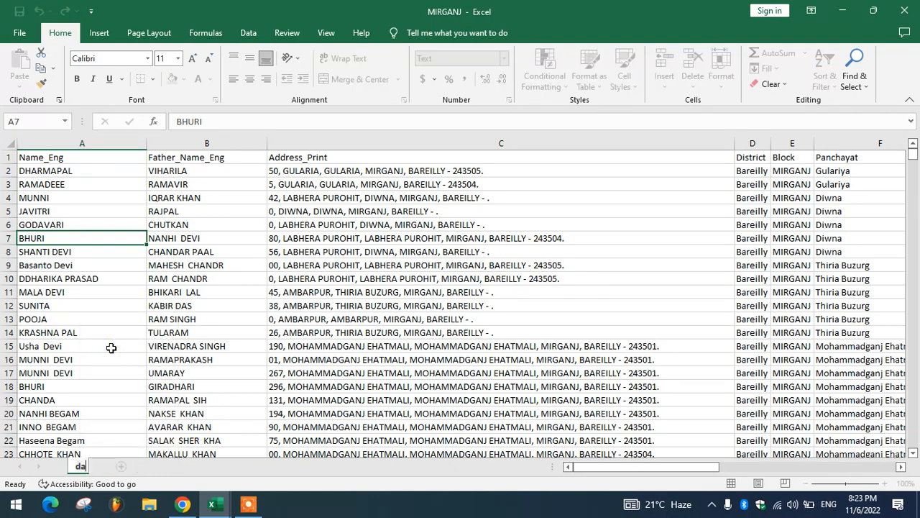
type("ta of hind")
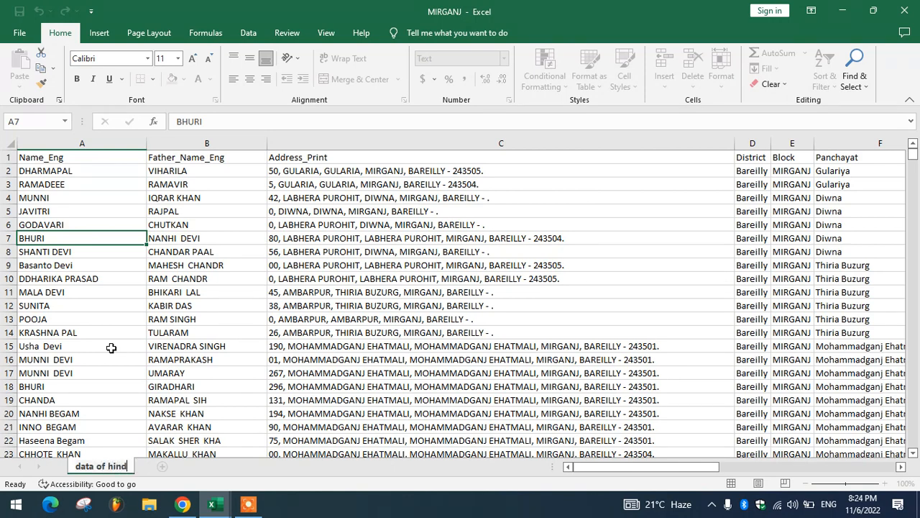
key("Return")
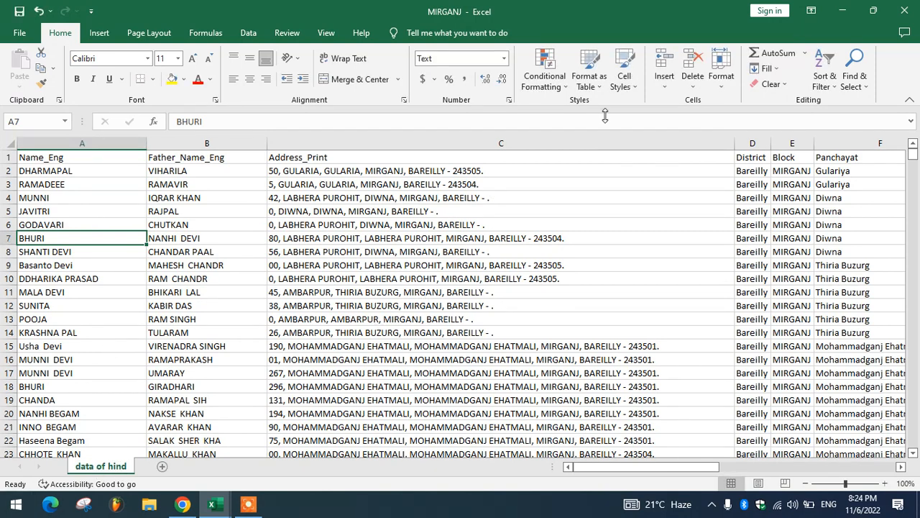
left_click(721, 70)
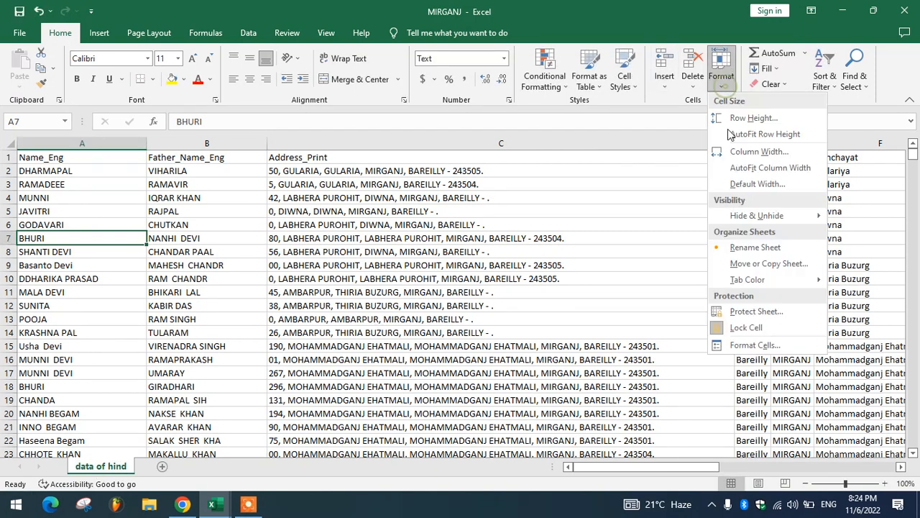
left_click(755, 247)
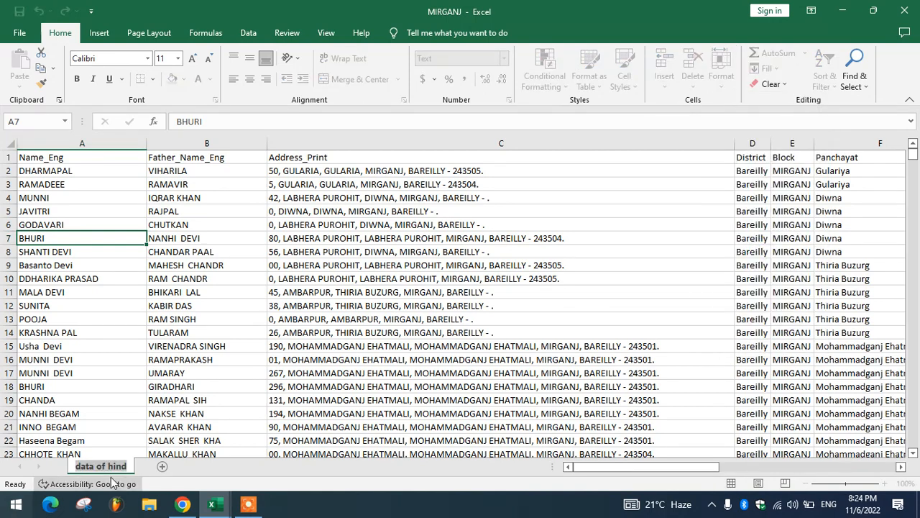
left_click(198, 475)
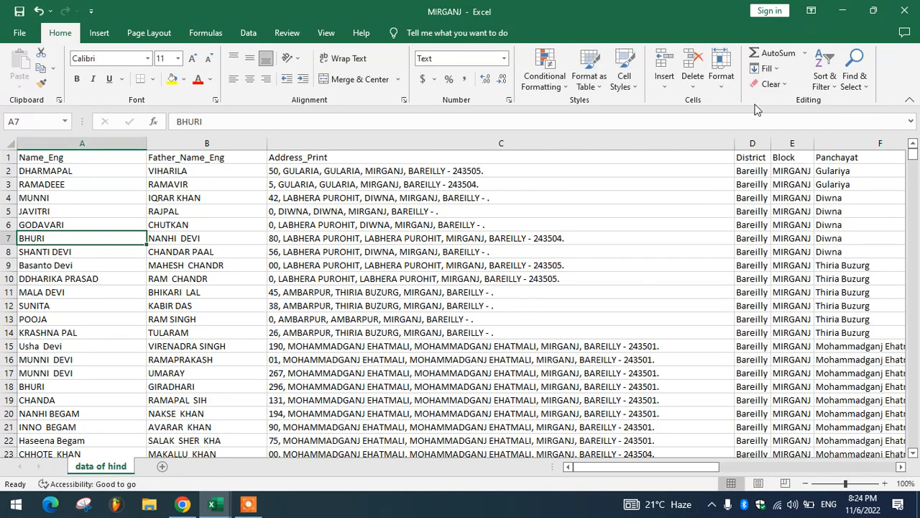
left_click(718, 90)
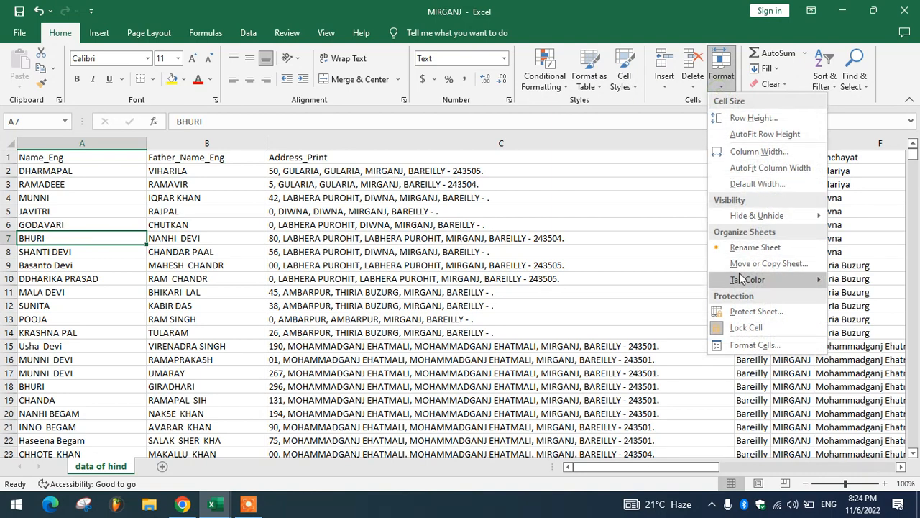
left_click(161, 467)
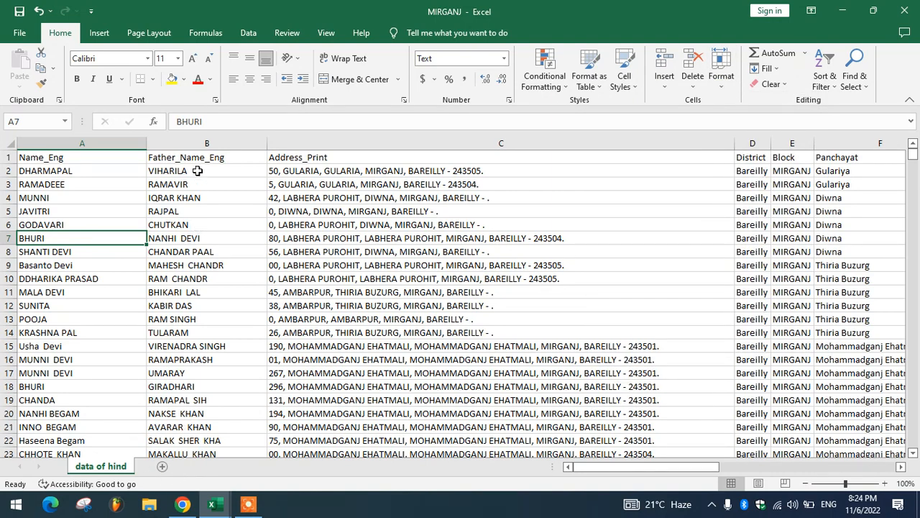
Step: Copy the whole Father_Name_Eng column from "data of hind" into column C of a new sheet
left_click(189, 144)
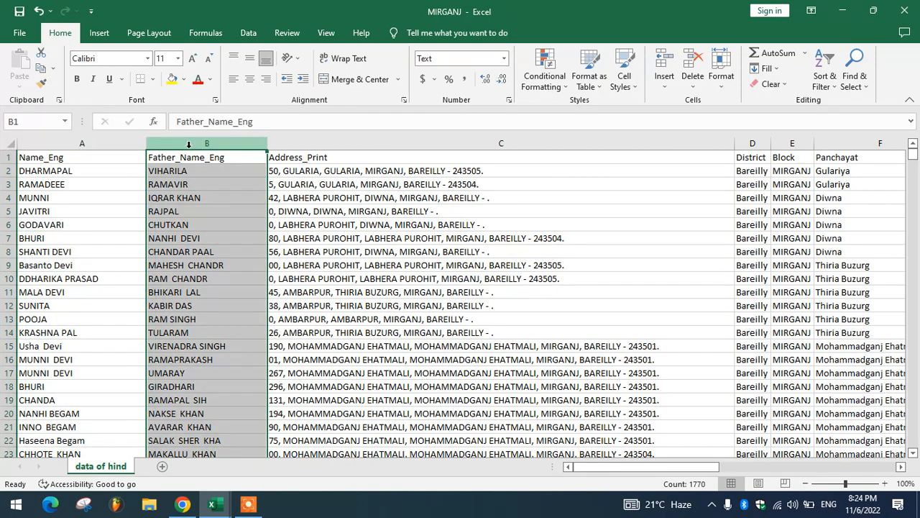
key("ctrl+c")
left_click(162, 466)
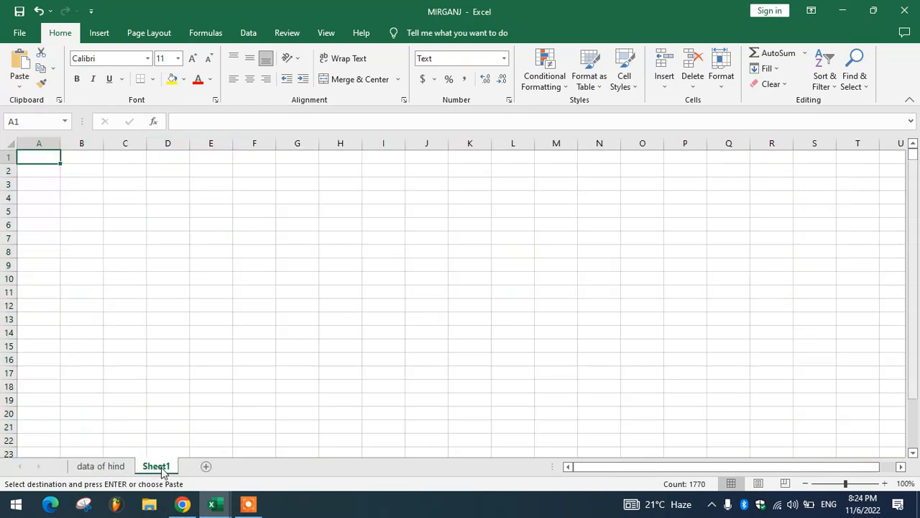
left_click(135, 156)
key("ctrl+v")
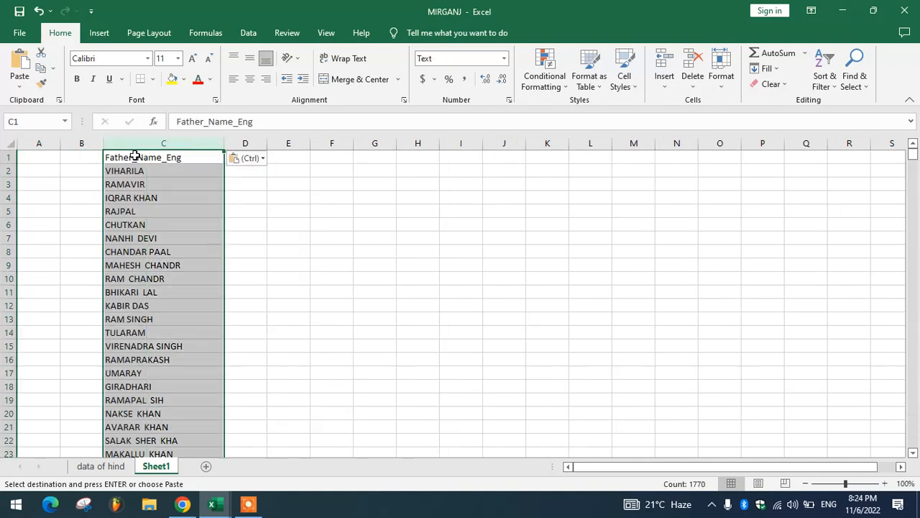
left_click(232, 292)
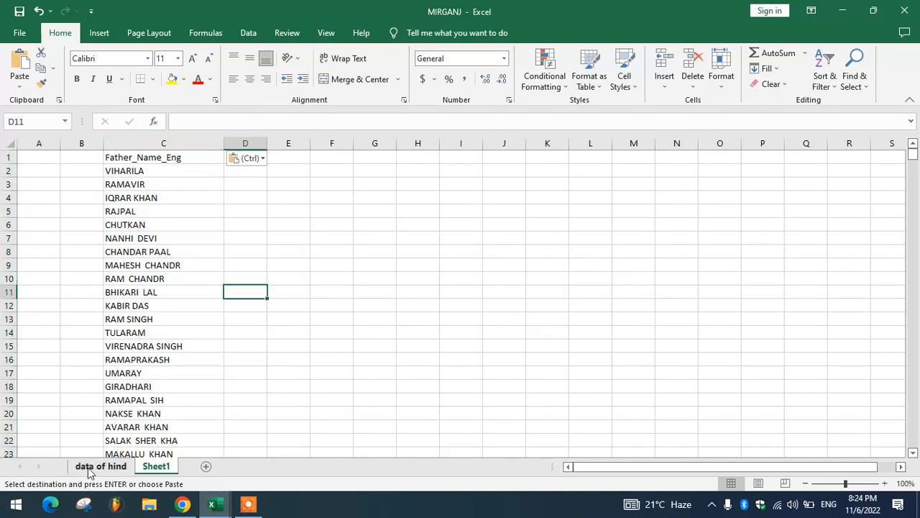
Step: Rename the new worksheet as "hind"
right_click(167, 468)
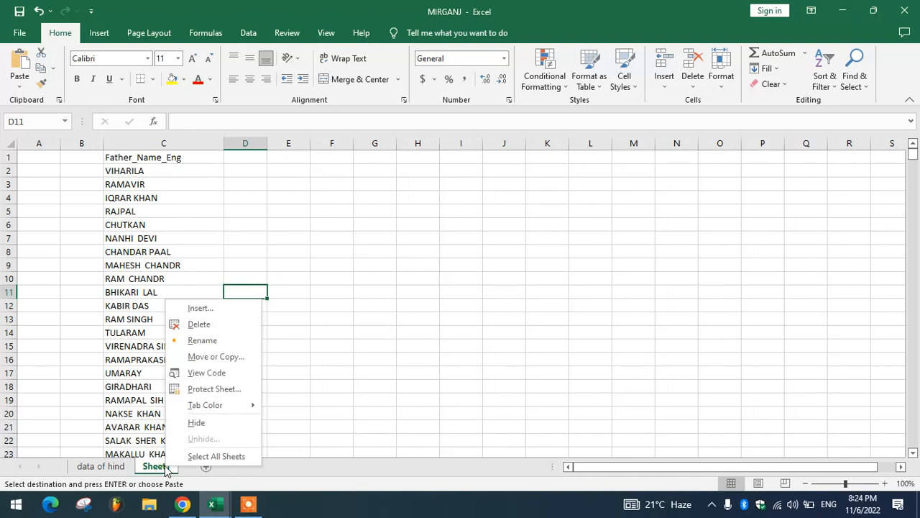
left_click(208, 339)
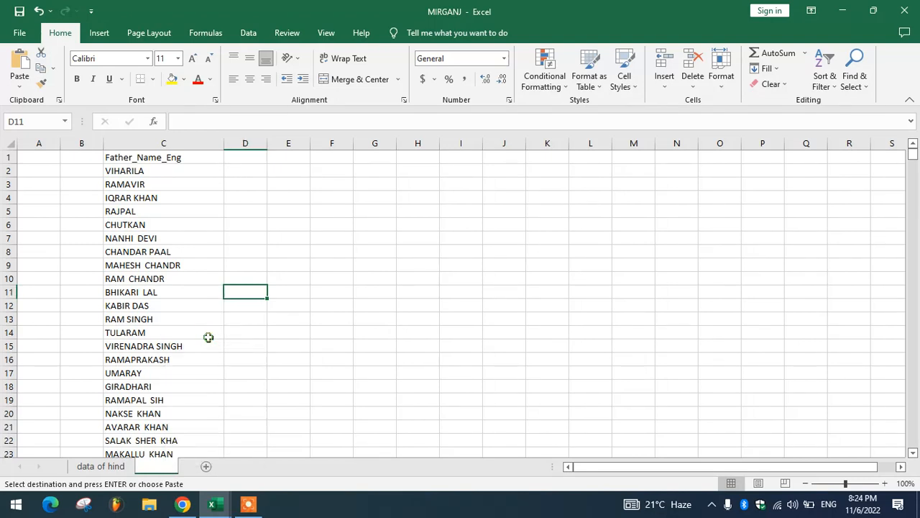
type("shtee")
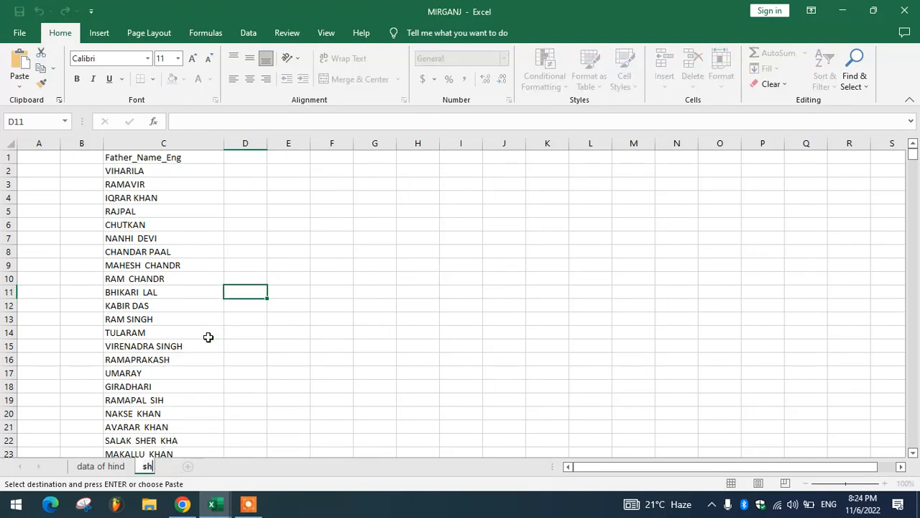
key("BackSpace")
key("BackSpace")
key("BackSpace")
key("BackSpace")
type("hind")
key("Return")
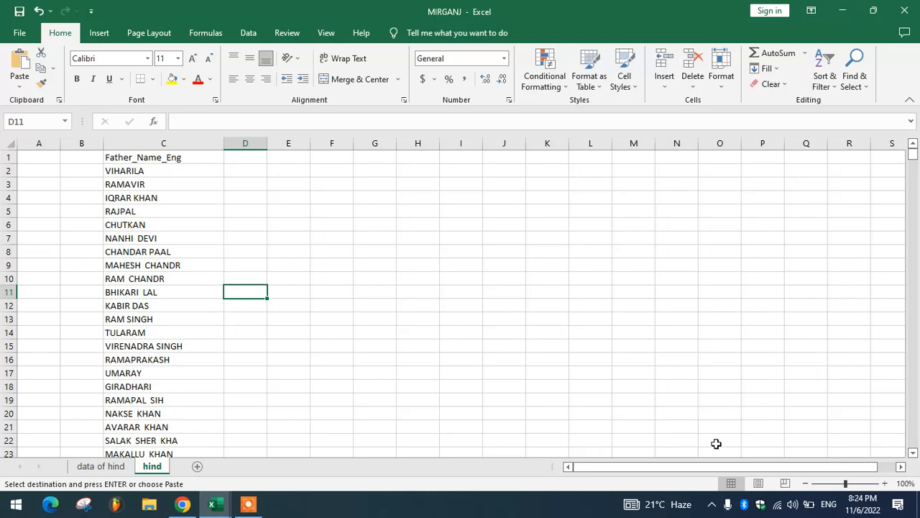
Step: Try to reposition the "hind" sheet with Move or Copy Sheet, choosing "hind" as the sheet to place it before
left_click(722, 88)
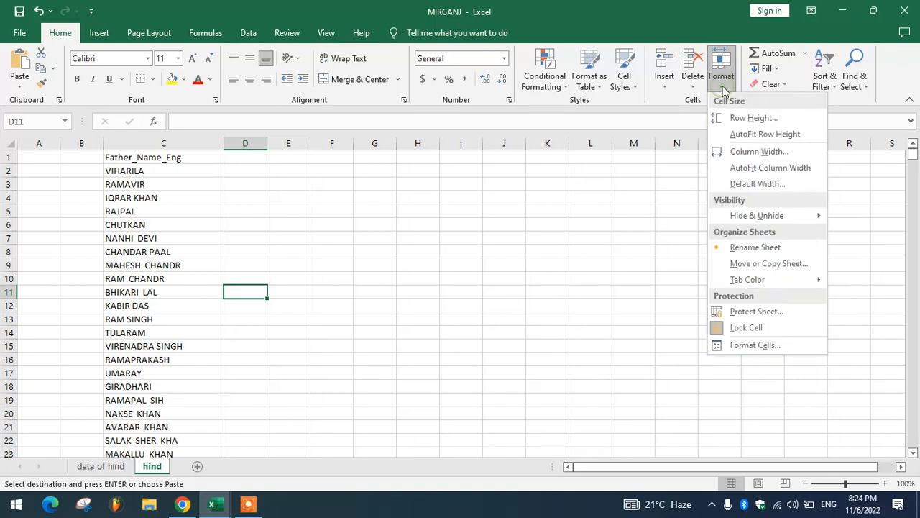
left_click(767, 265)
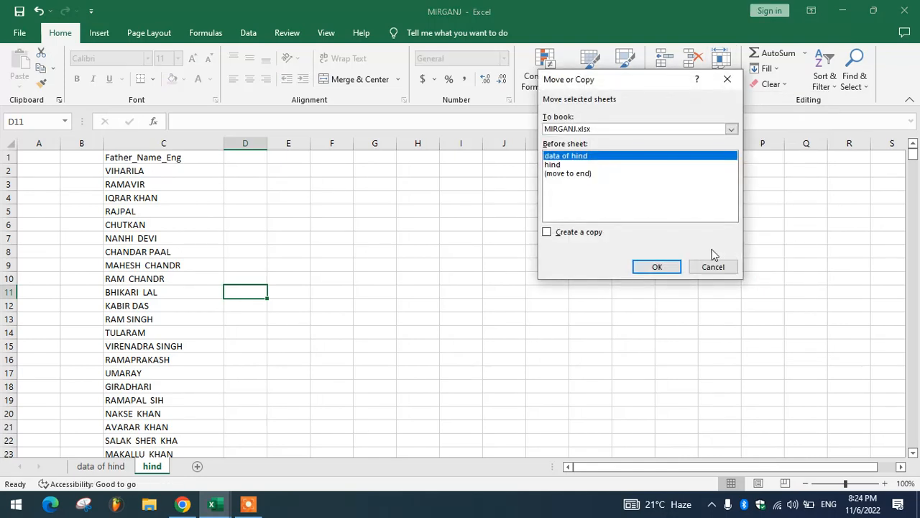
left_click(552, 174)
left_click(552, 164)
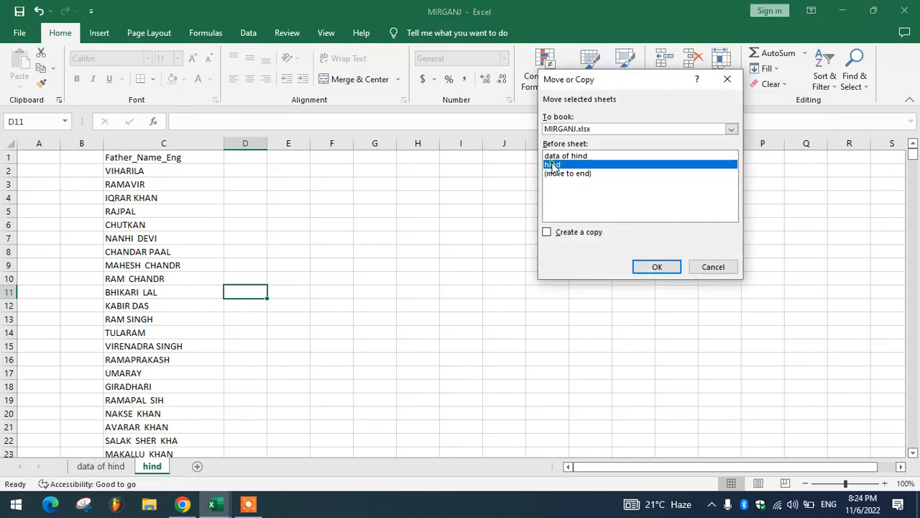
left_click(657, 266)
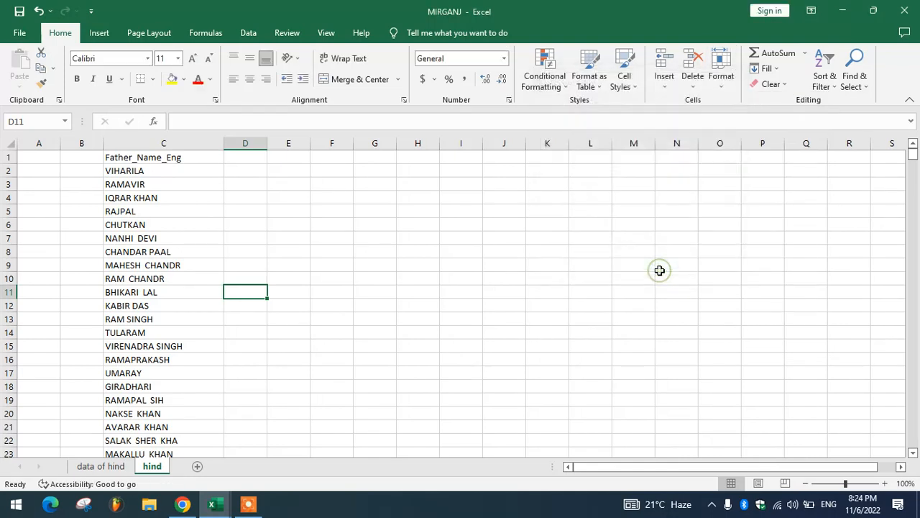
Step: Move the "hind" sheet in front of "data of hind" and view both sheets in the new order
left_click_drag(158, 469, 75, 466)
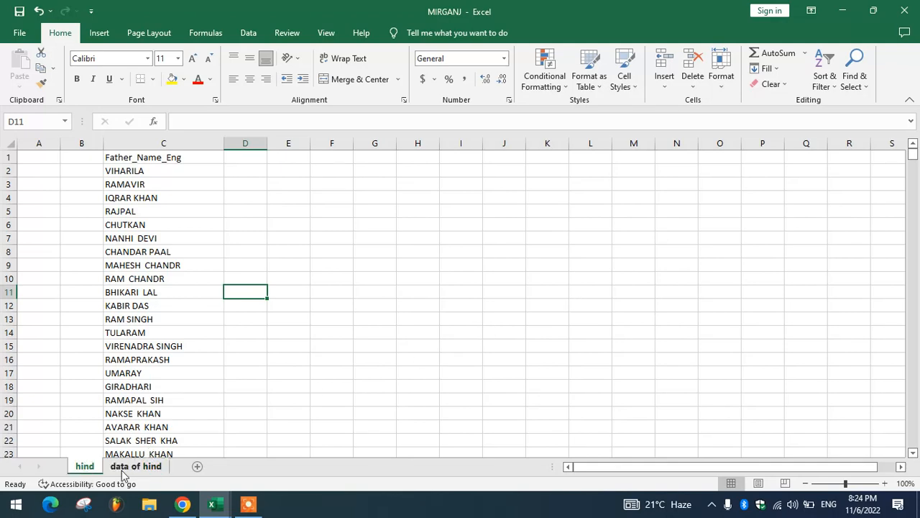
left_click(129, 470)
mouse_move(168, 469)
left_mouse_down()
mouse_move(84, 471)
mouse_move(171, 473)
left_mouse_up()
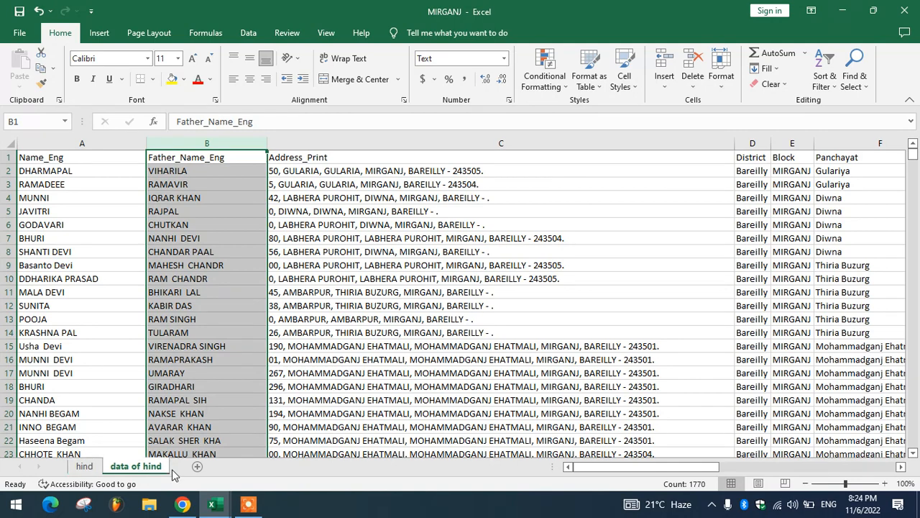
left_click(84, 465)
Step: Set the tab color of the "data of hind" sheet to a light gold theme color and view it from both sheets
left_click(132, 467)
left_click(720, 92)
mouse_move(754, 290)
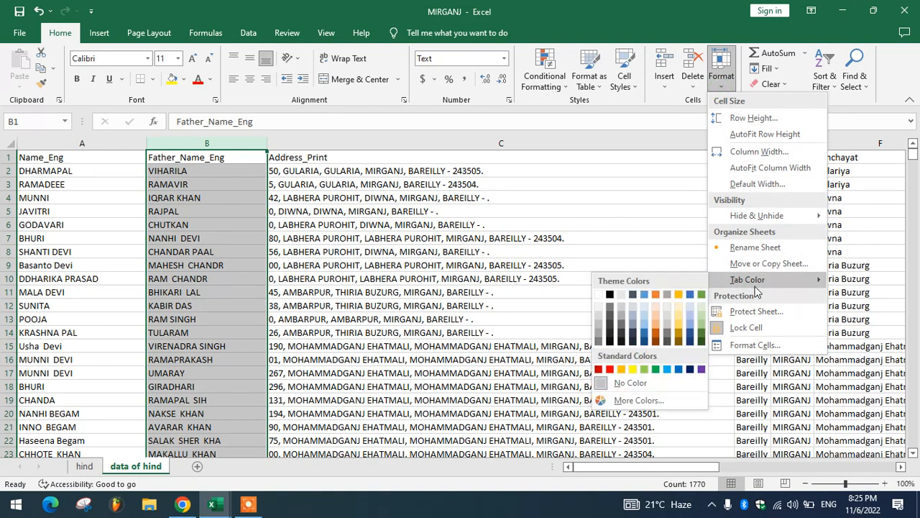
left_click(679, 328)
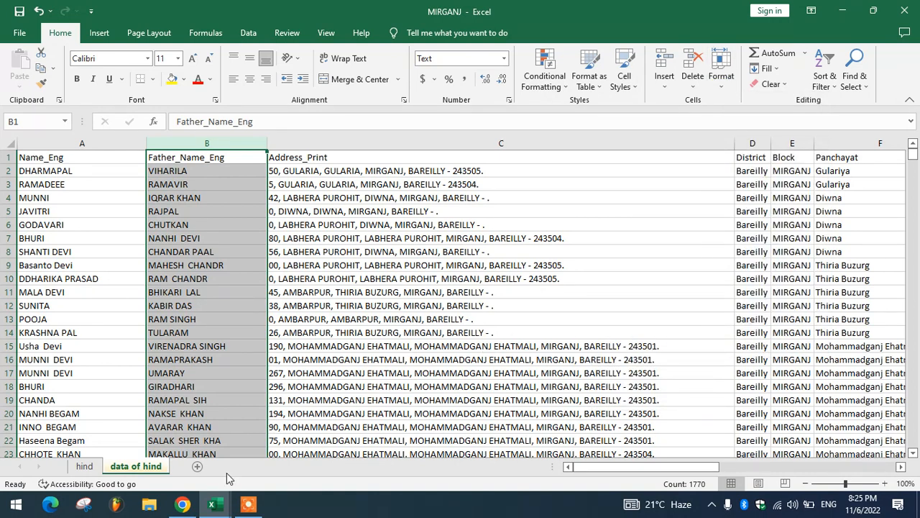
left_click(96, 467)
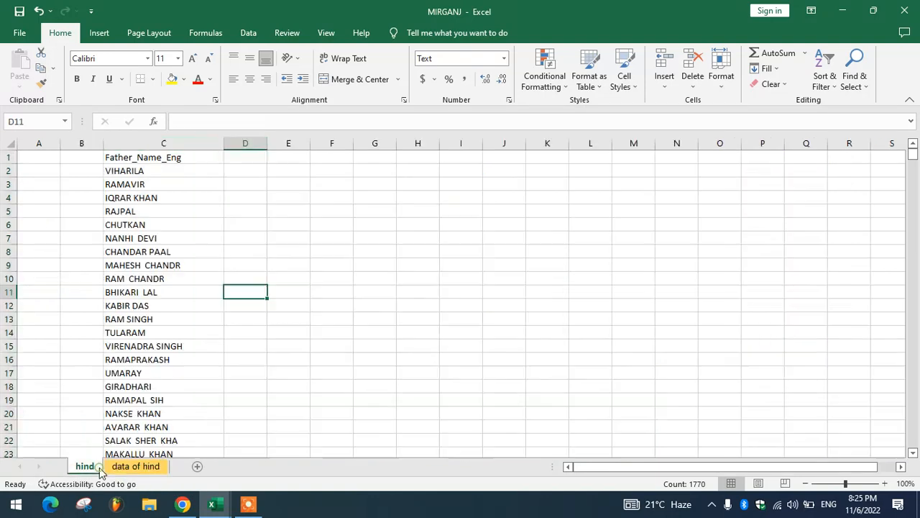
left_click(162, 467)
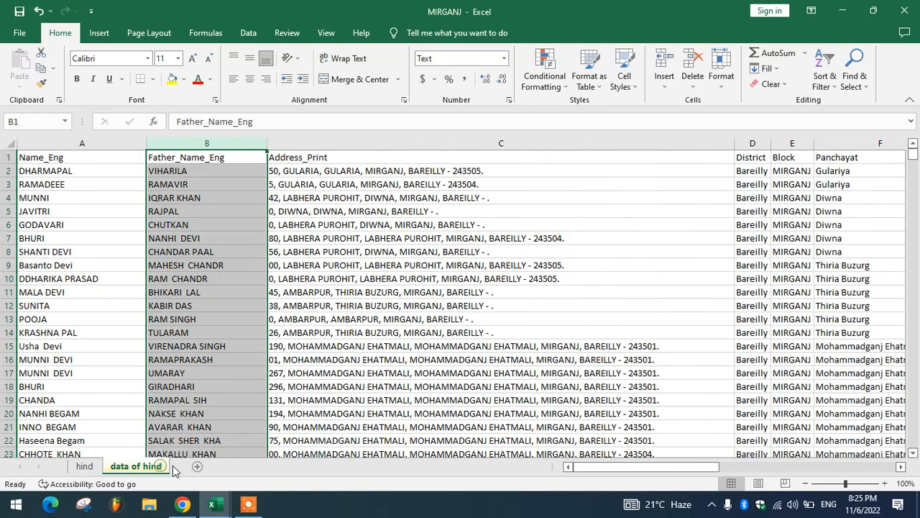
Step: Set the tab color of the "hind" sheet to standard green and compare the two sheet tabs
left_click(84, 467)
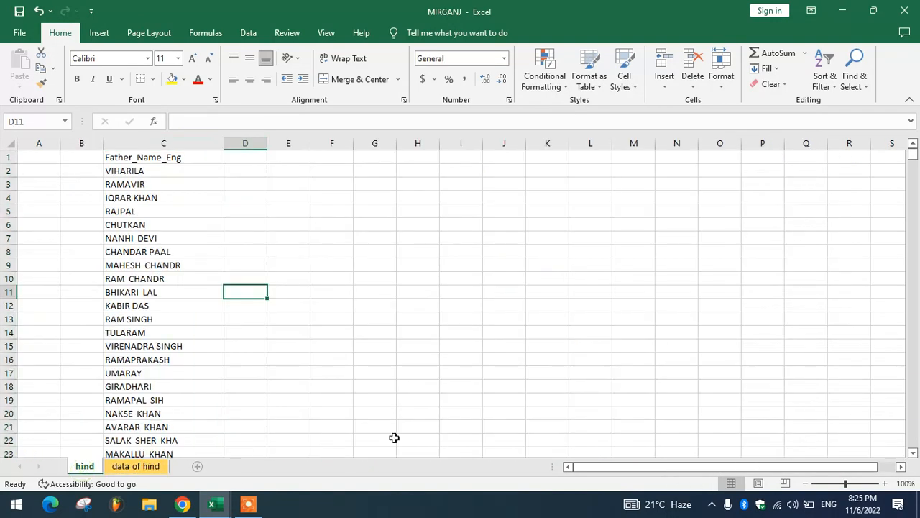
left_click(721, 68)
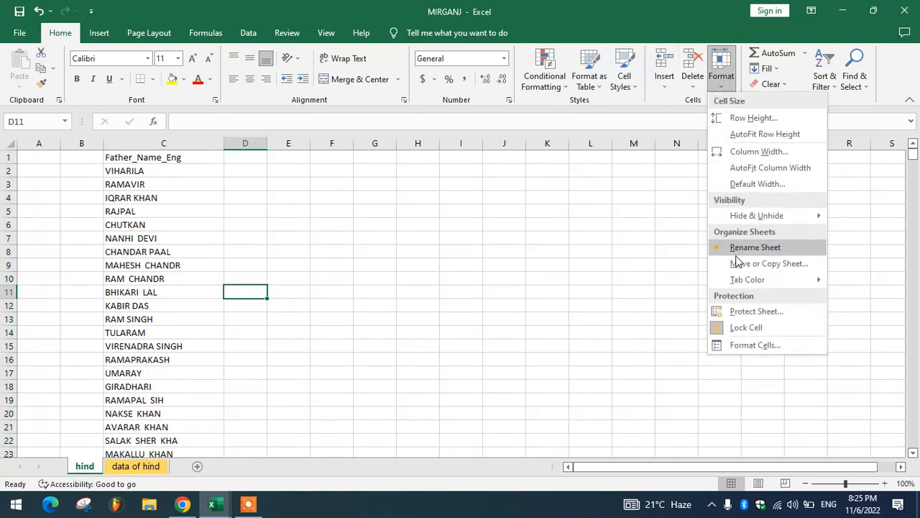
mouse_move(754, 280)
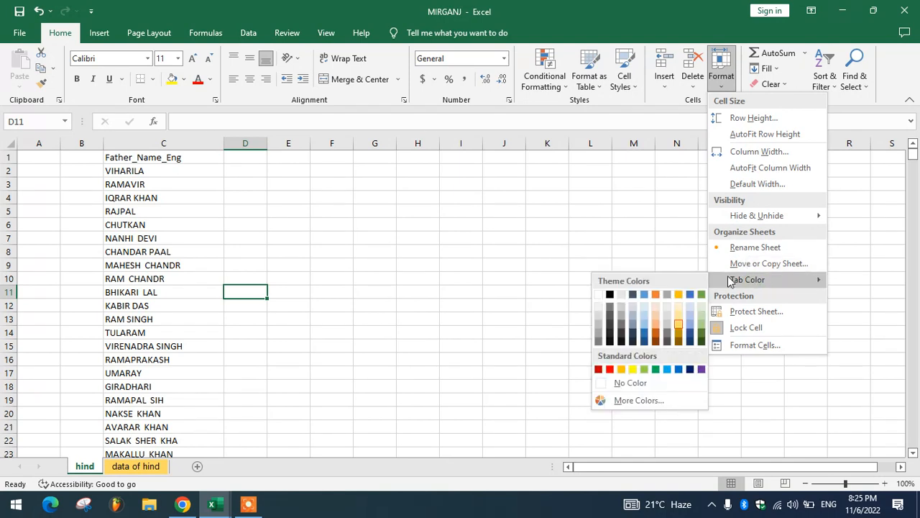
left_click(657, 370)
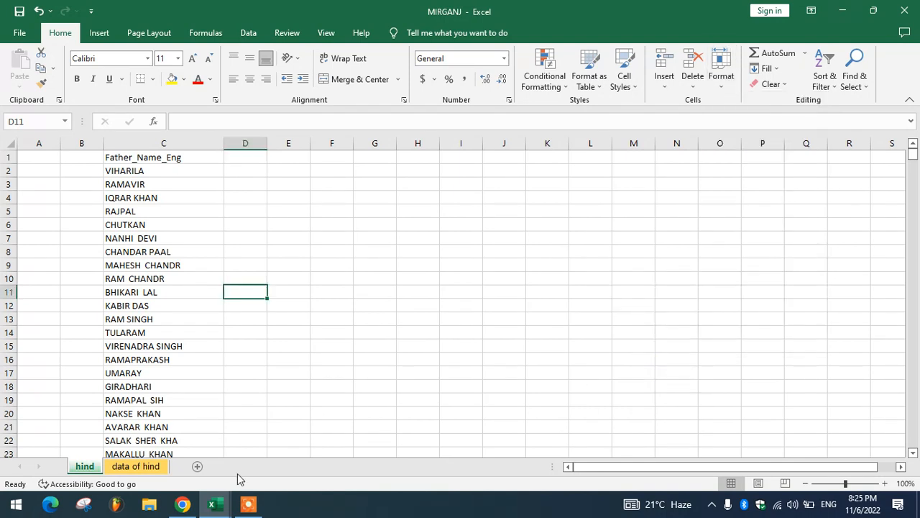
left_click(148, 468)
left_click(84, 466)
left_click(142, 465)
left_click(85, 467)
Step: Start protecting the "data of hind" sheet from cell C10 and enter the password to unprotect the sheet
left_click(133, 467)
left_click(568, 281)
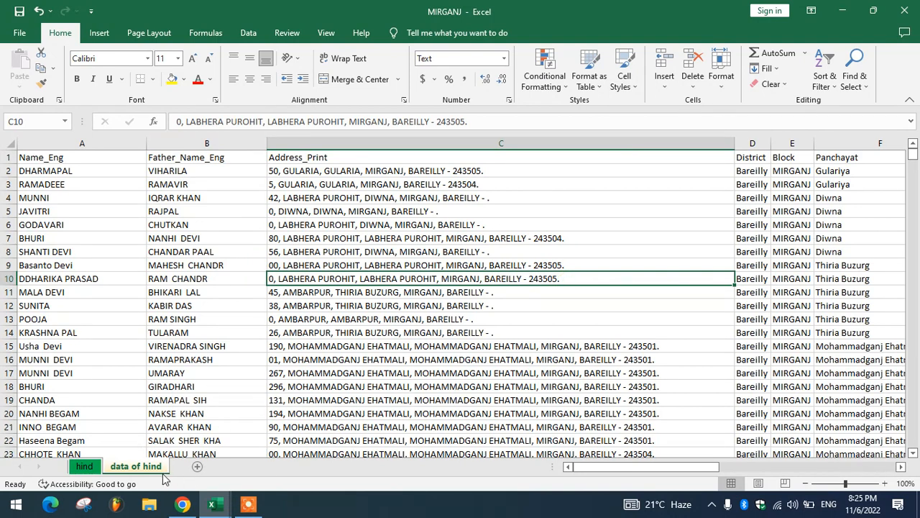
left_click(721, 77)
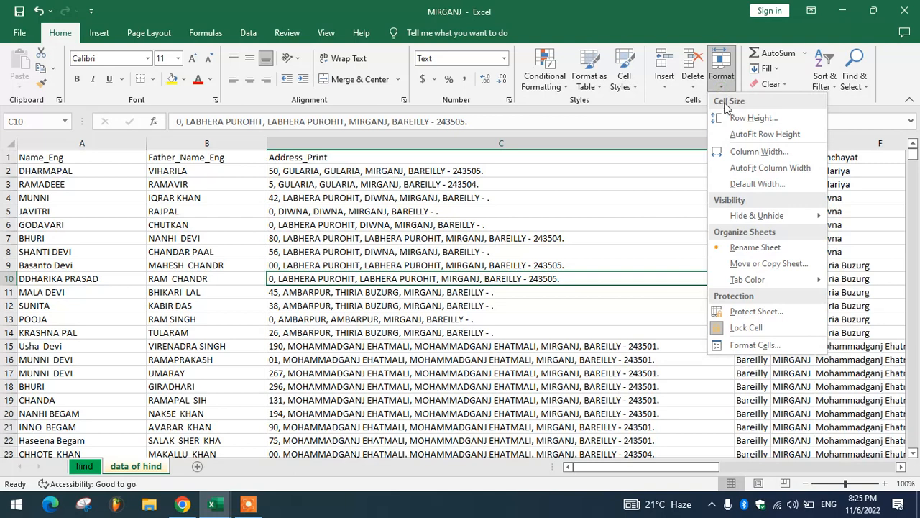
left_click(756, 312)
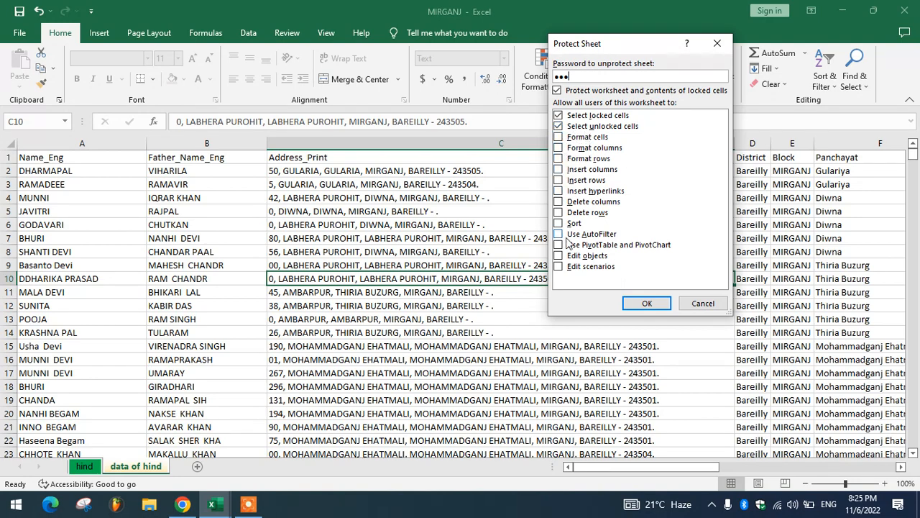
Step: Allow all users every remaining action from Format cells through Edit scenarios, and apply the sheet protection by re-entering the password
left_click(558, 138)
left_click(559, 147)
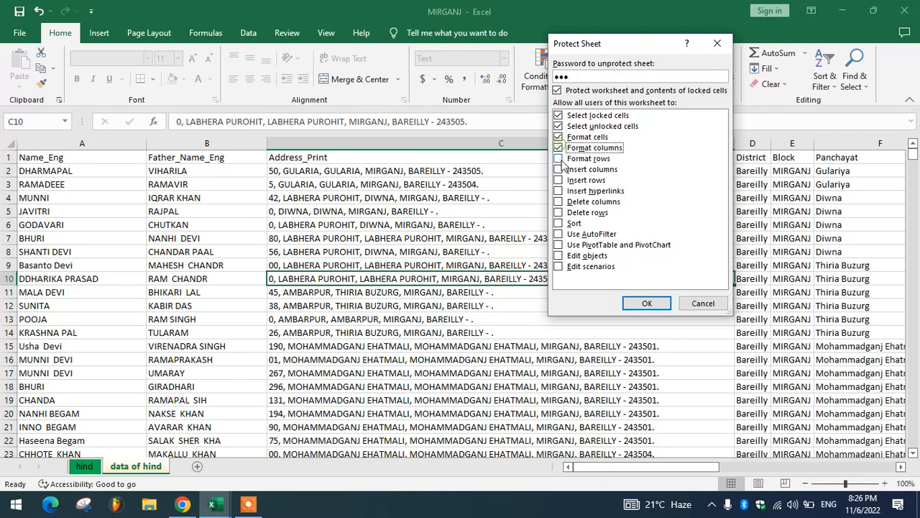
left_click(558, 158)
left_click(558, 169)
left_click(558, 180)
left_click(559, 190)
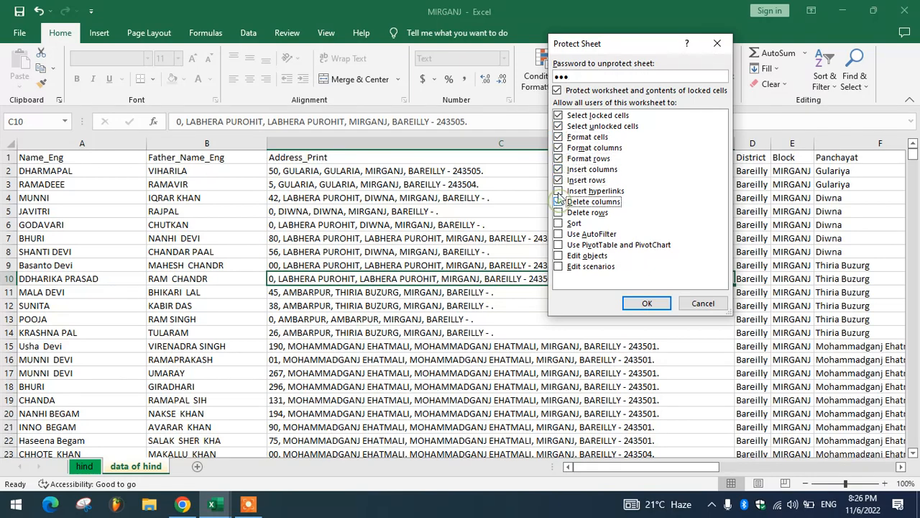
left_click(559, 201)
left_click(559, 212)
left_click(558, 224)
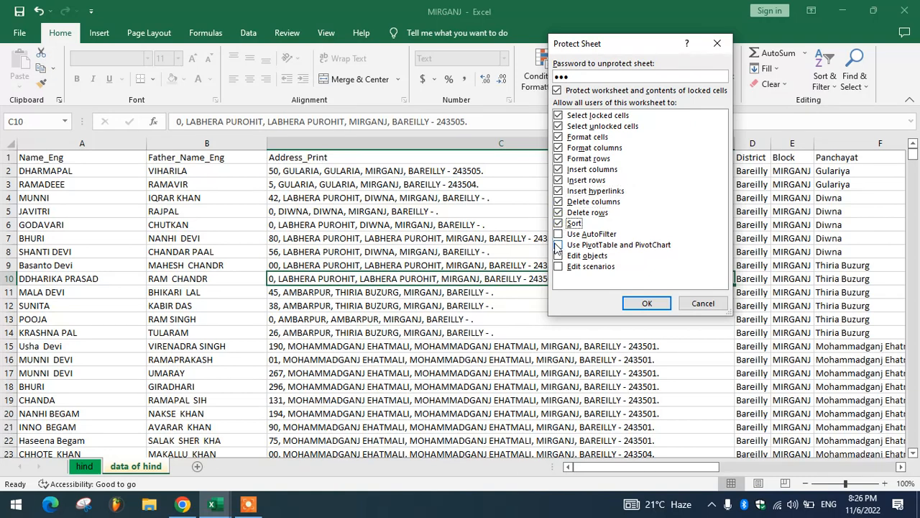
left_click(559, 234)
left_click(558, 244)
left_click(558, 266)
left_click(558, 256)
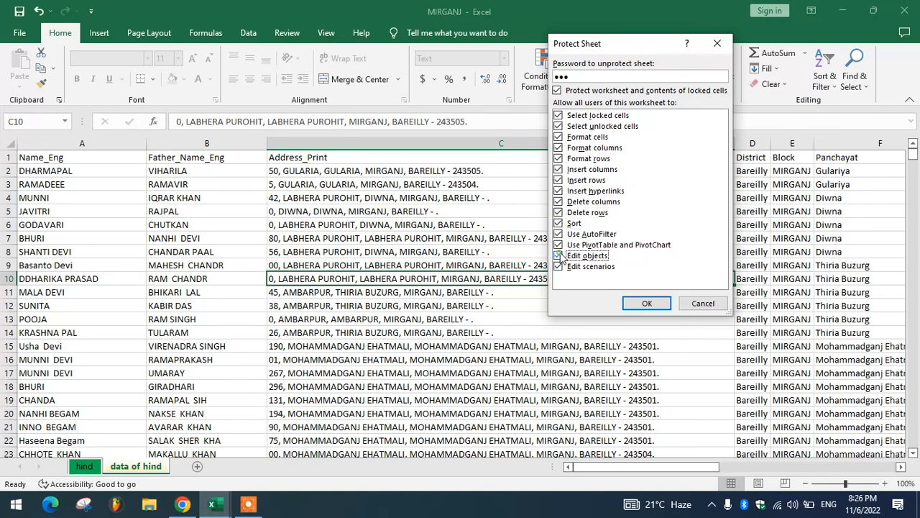
left_click(647, 303)
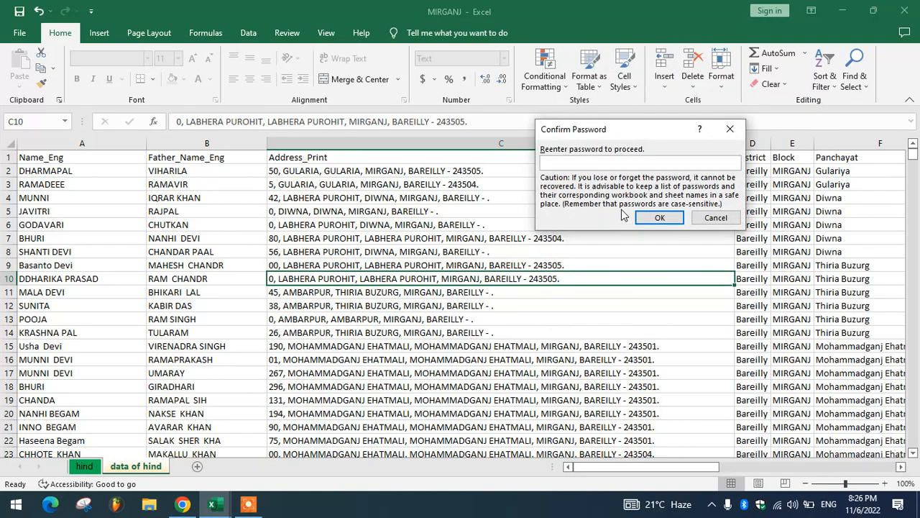
key("Return")
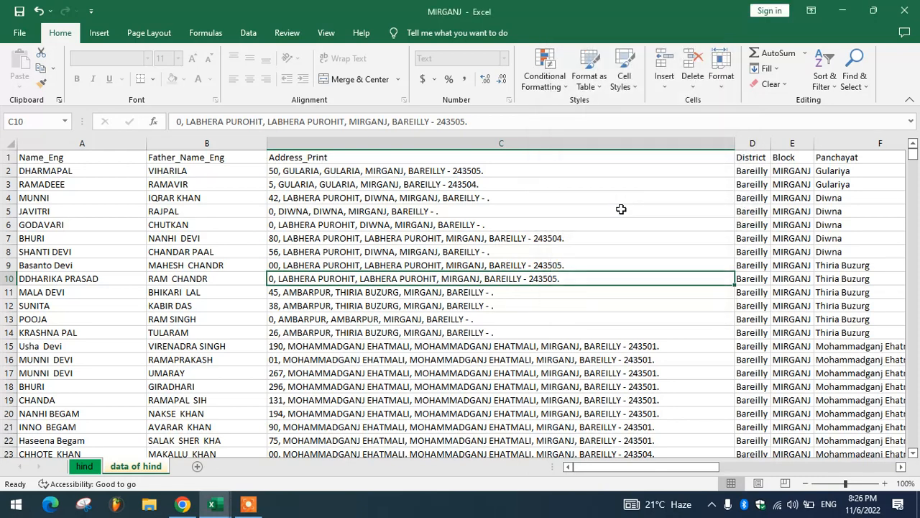
Step: Close the MIRGANJ workbook with its changes saved, reopen it from the desktop, and select cell C5 on "data of hind"
left_click(904, 10)
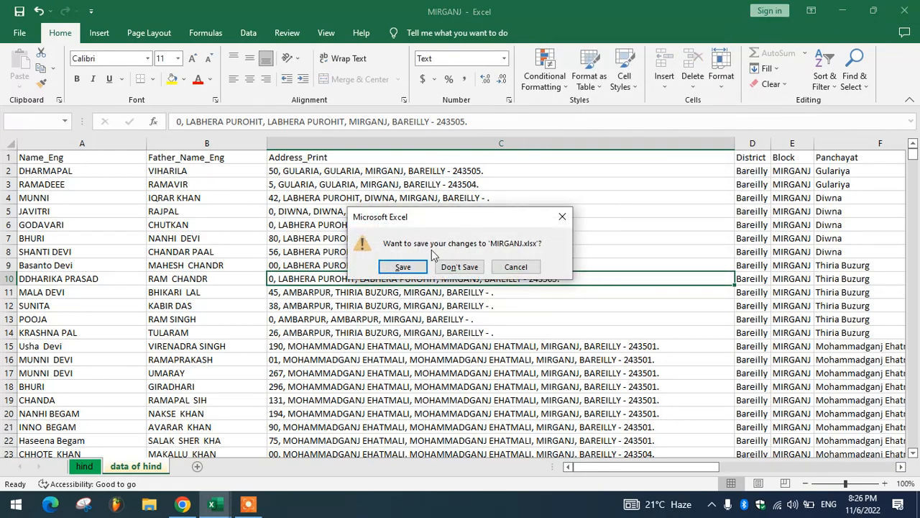
left_click(407, 270)
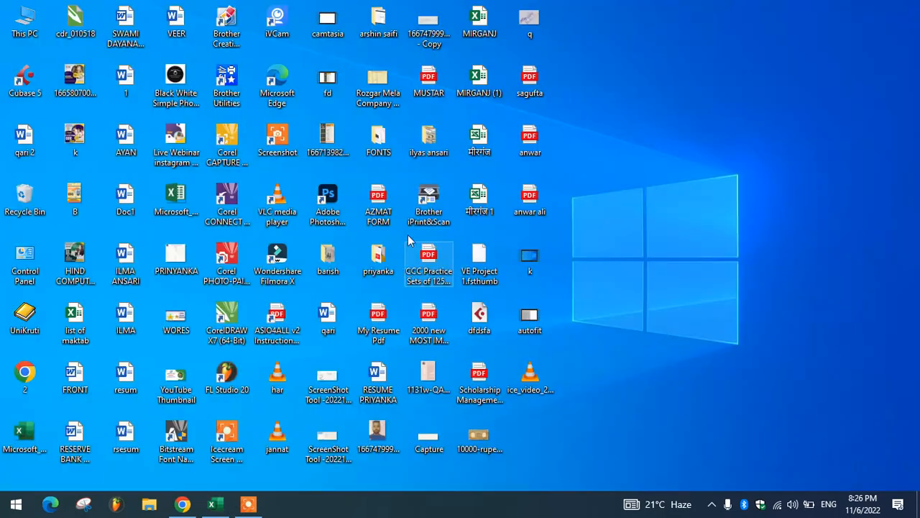
double_click(474, 32)
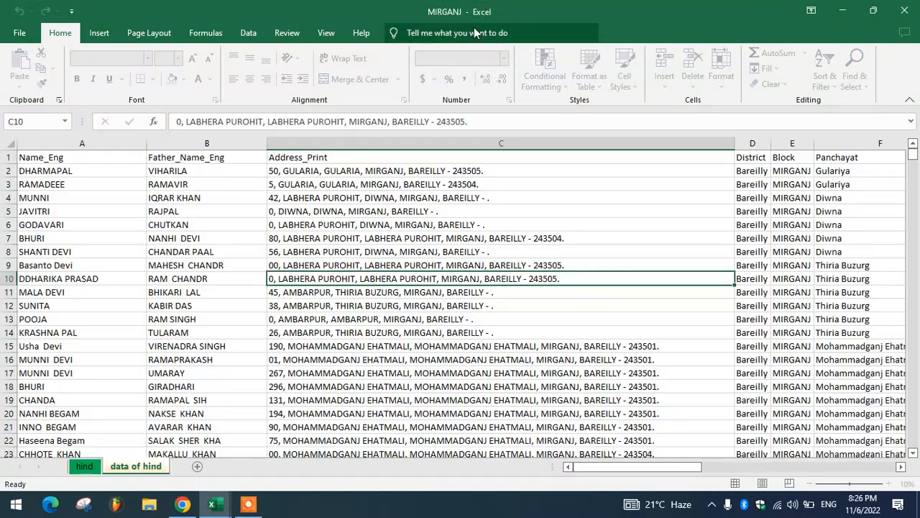
left_click(349, 265)
left_click(366, 211)
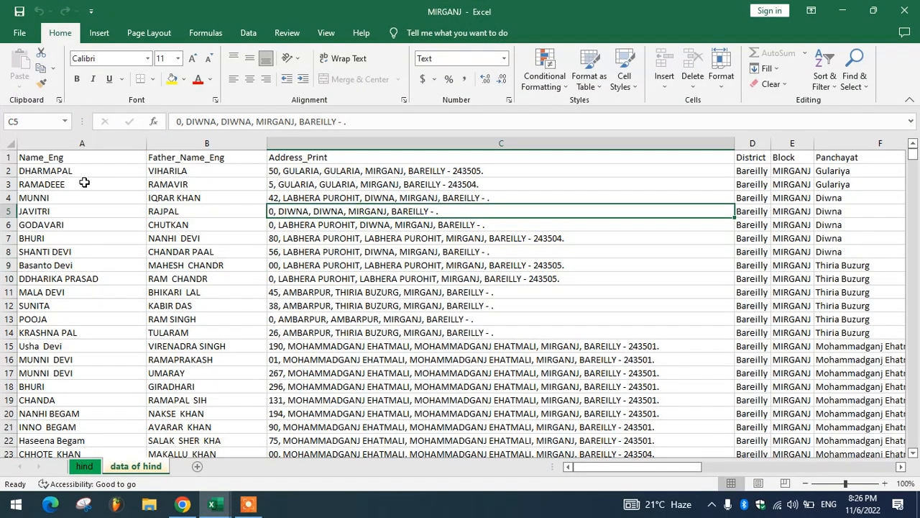
Step: Try to clear the contents of the Name_Eng column on the protected "data of hind" sheet
left_click(58, 146)
key("Delete")
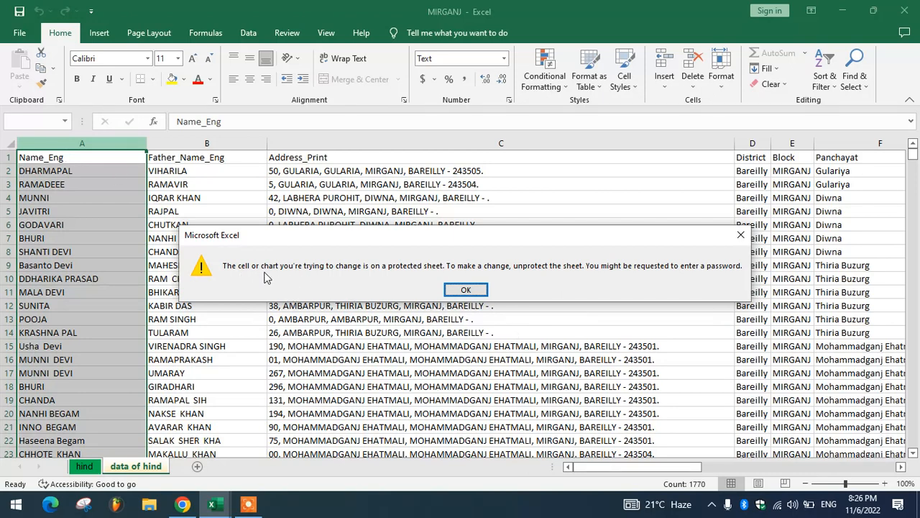
left_click(469, 290)
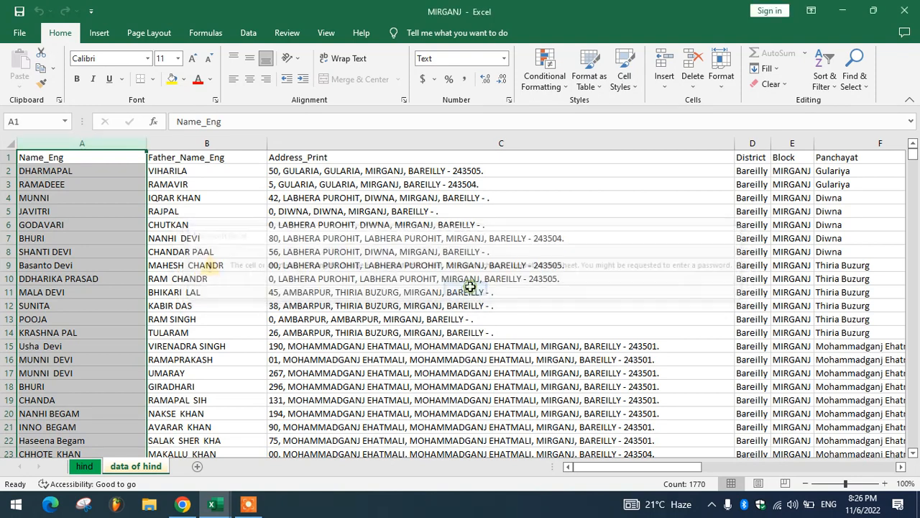
left_click(294, 316)
left_click(248, 251)
scroll(240, 253, "down", 4)
left_click(284, 237)
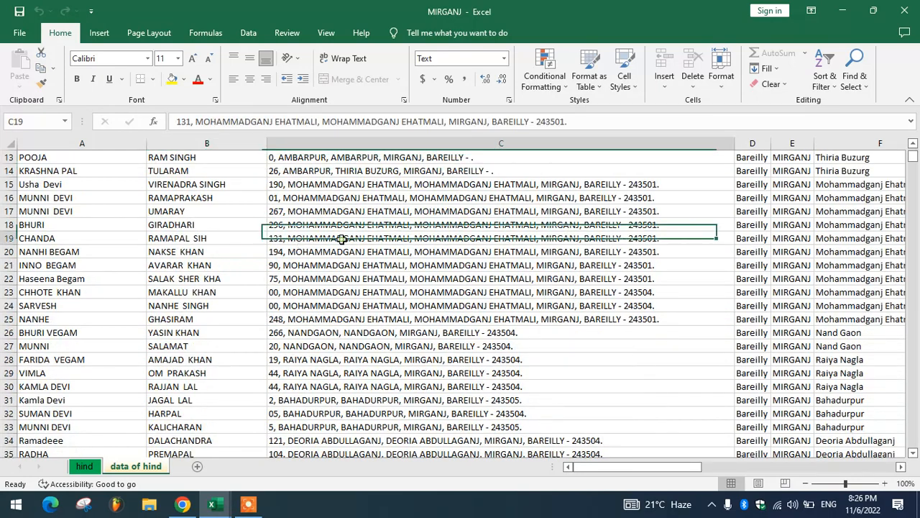
Step: Change the font color of cells B2:B11 in the Father_Name_Eng column to red
scroll(242, 180, "up", 4)
left_click_drag(174, 277, 174, 292)
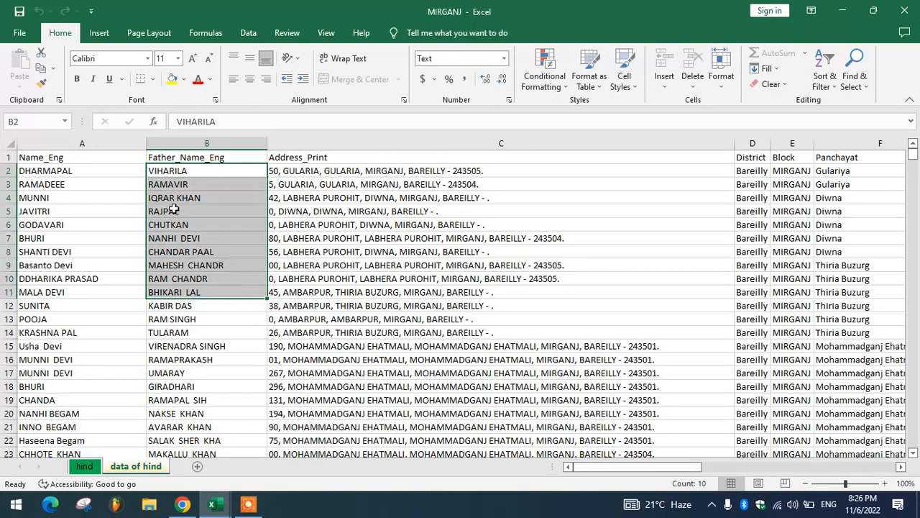
left_click(329, 288)
Step: Try to clear the contents of range A2:C9 on the protected sheet
left_click_drag(57, 170, 318, 264)
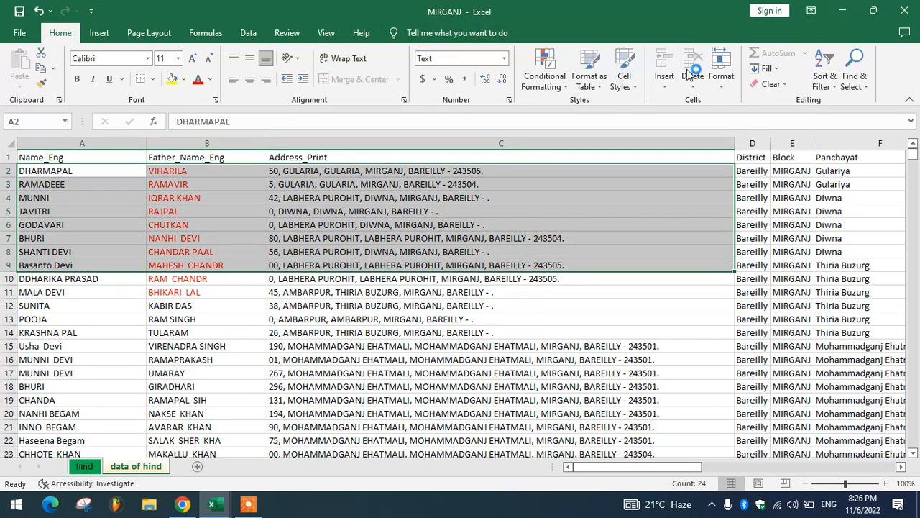
key("Delete")
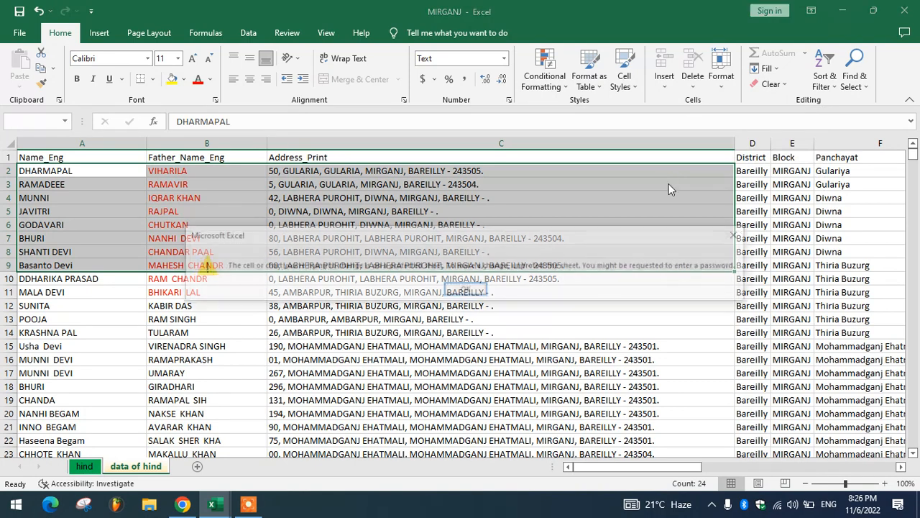
key("Return")
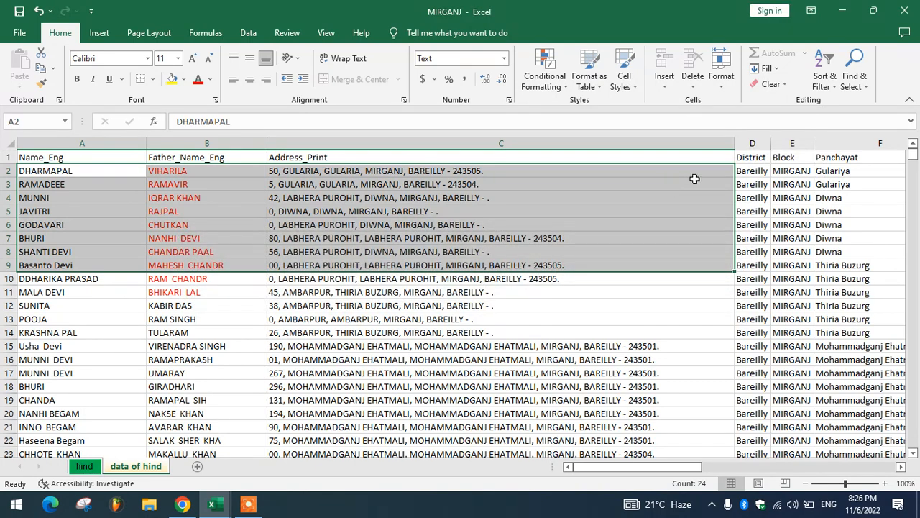
left_click(834, 85)
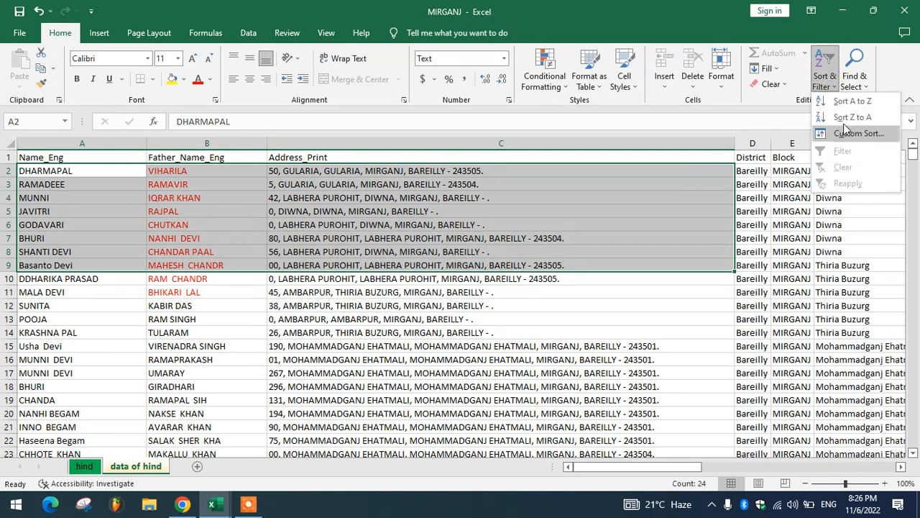
left_click(558, 291)
left_click(301, 306)
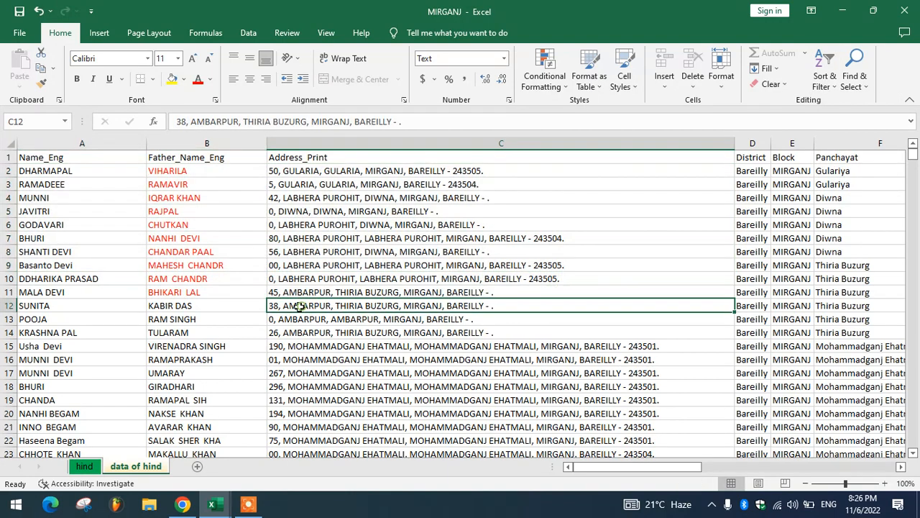
Step: Widen the Name_Eng column to about double its width and undo the width change
left_click_drag(146, 148, 291, 261)
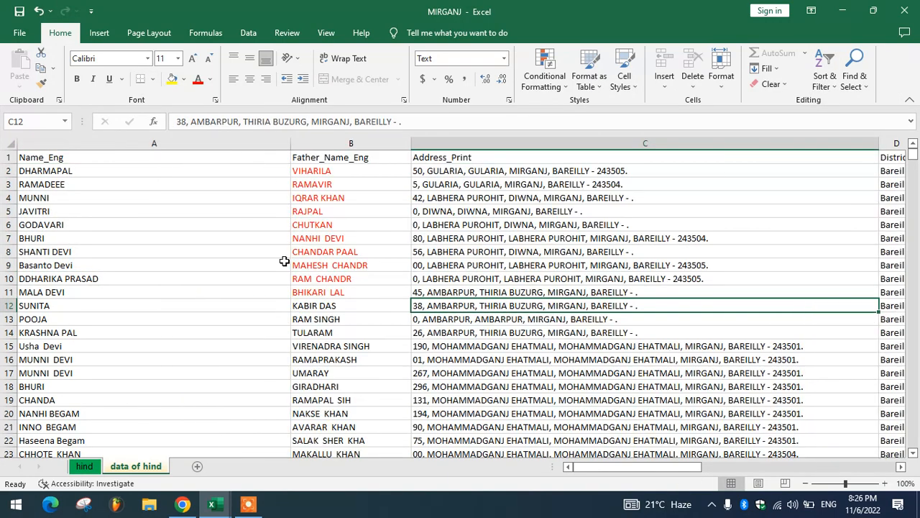
key("ctrl+z")
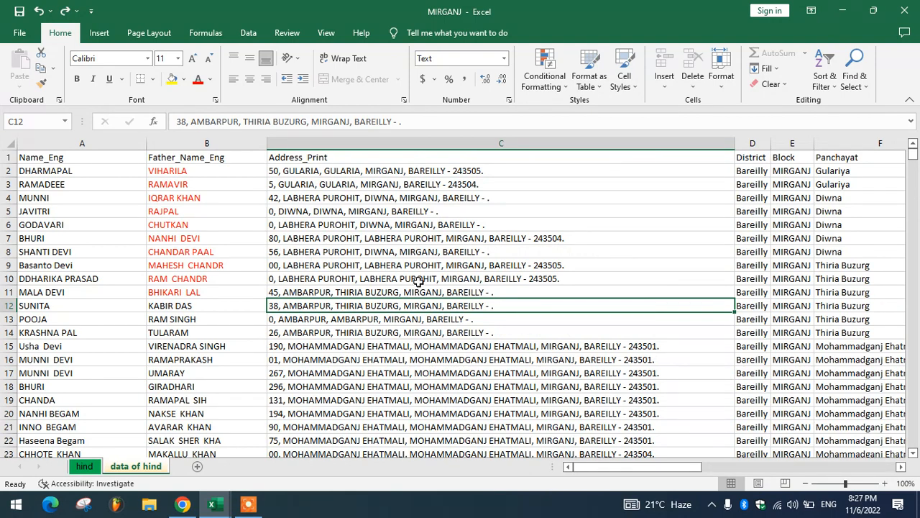
left_click(424, 249)
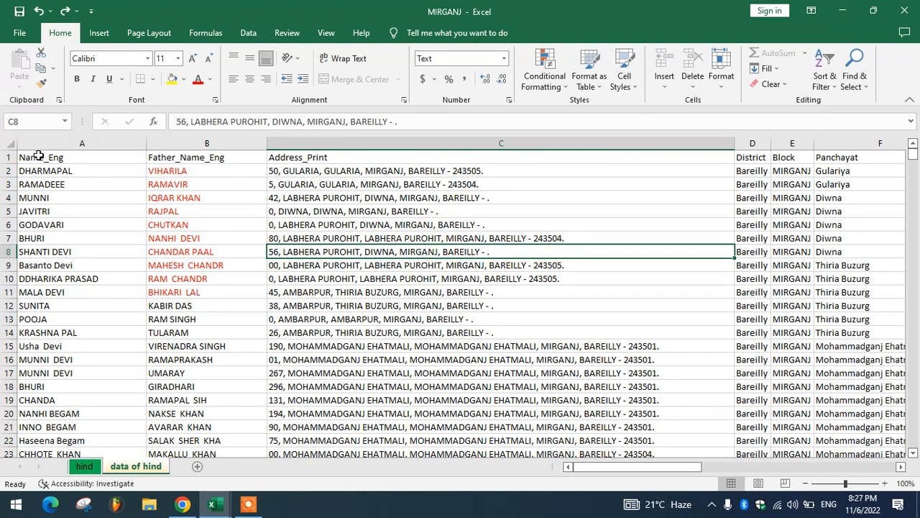
Step: Unprotect the "data of hind" sheet by entering the sheet password
left_click(727, 86)
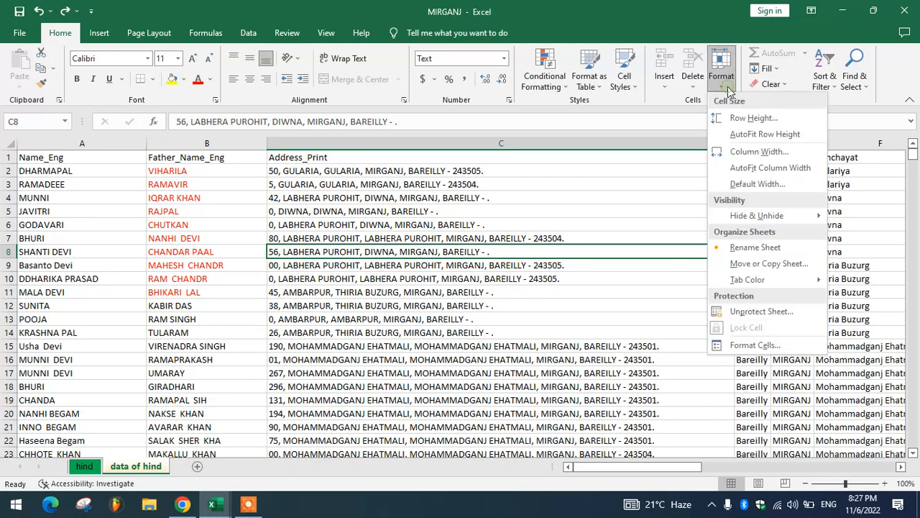
left_click(745, 313)
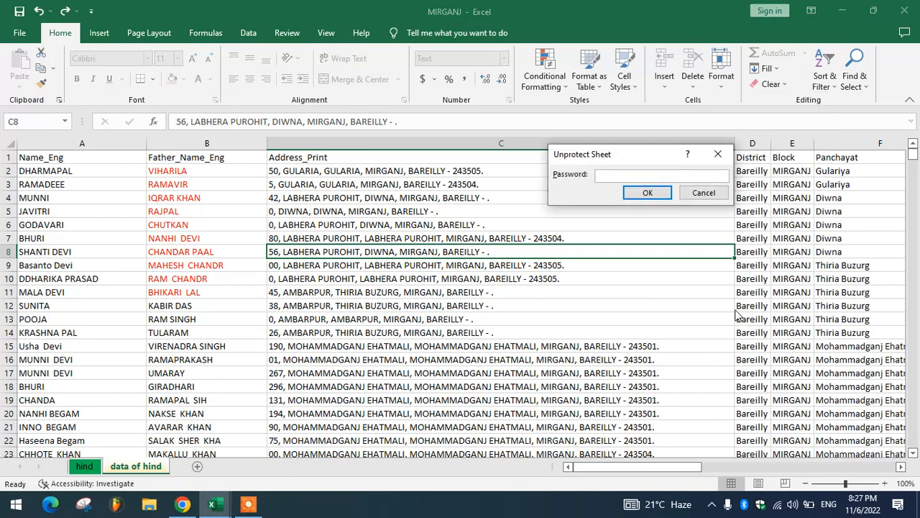
key("Return")
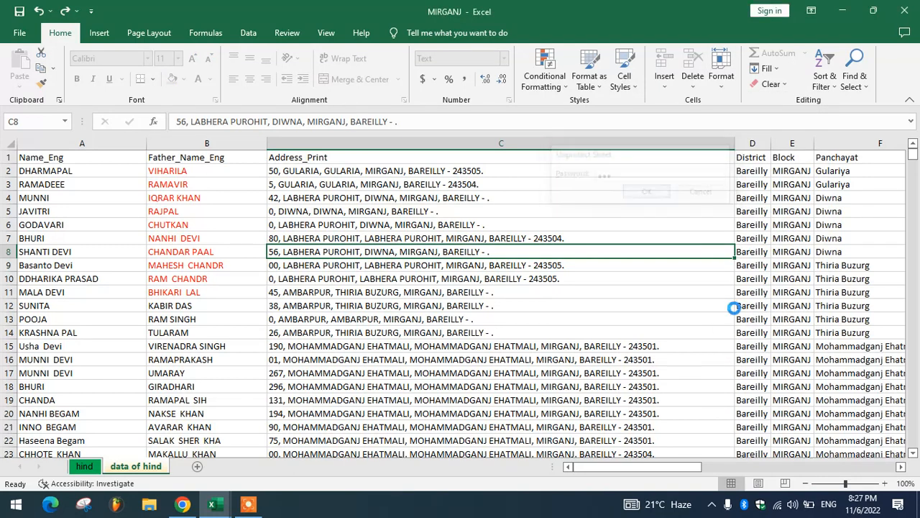
left_click(526, 281)
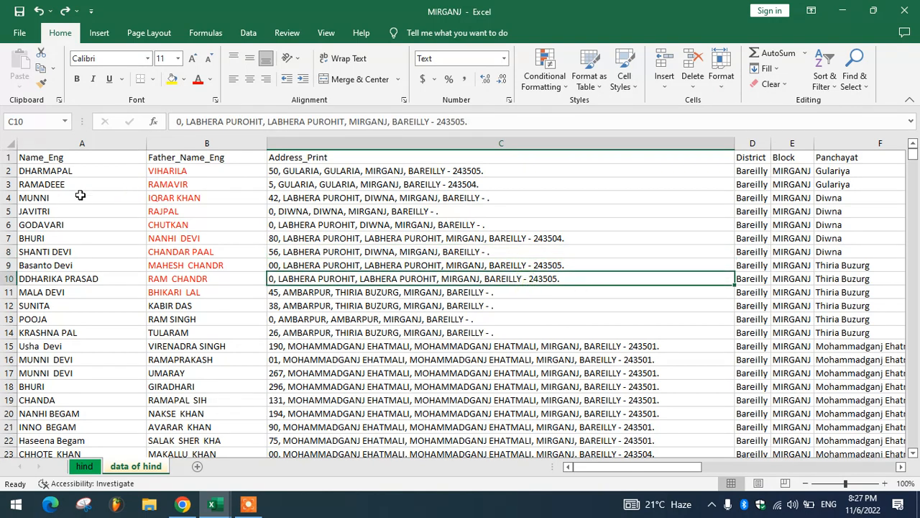
Step: Clear the contents of the Father_Name_Eng column and delete the entire Address_Print column
left_click(207, 143)
key("Delete")
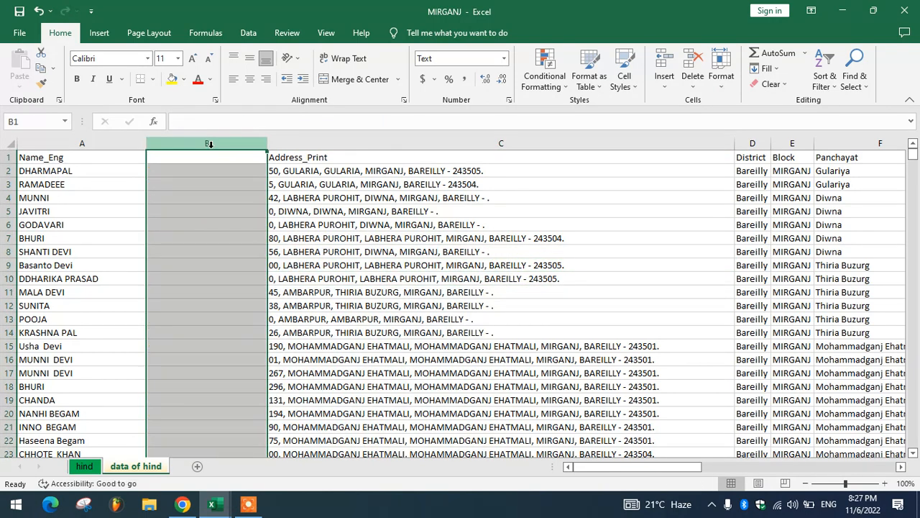
left_click(349, 143)
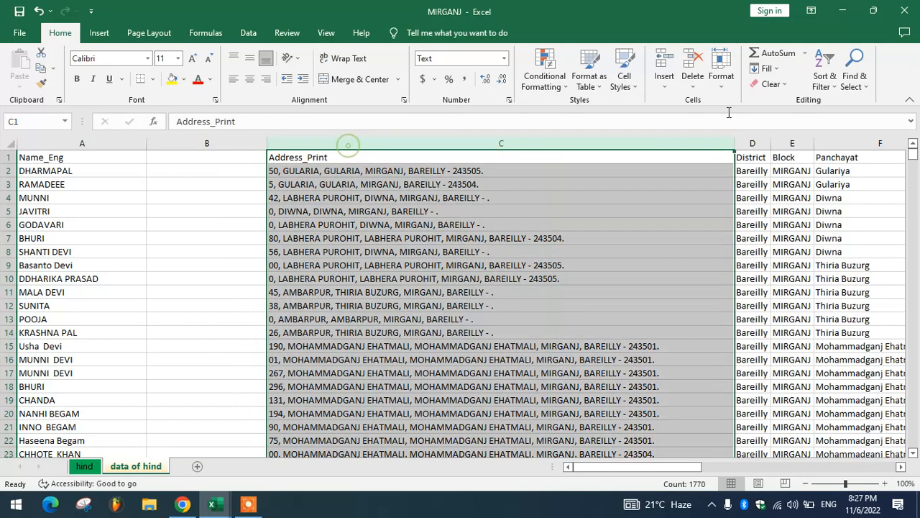
left_click(693, 65)
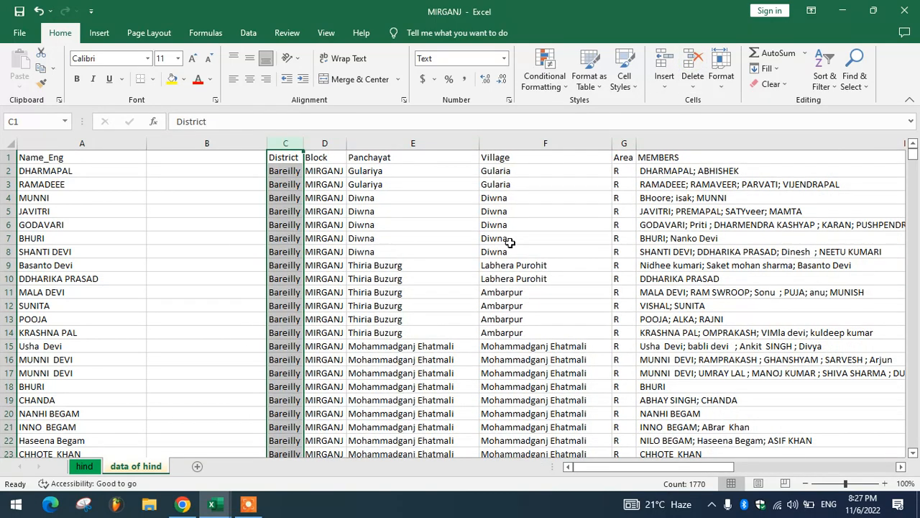
Step: Delete the Panchayat and MEMBERS columns from the "data of hind" sheet
left_click(402, 143)
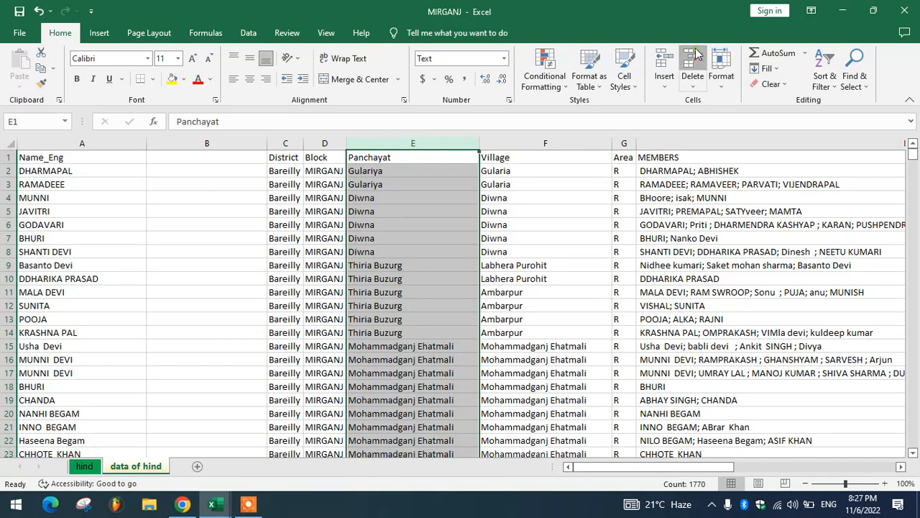
left_click(692, 65)
left_click(533, 196)
left_click(529, 143)
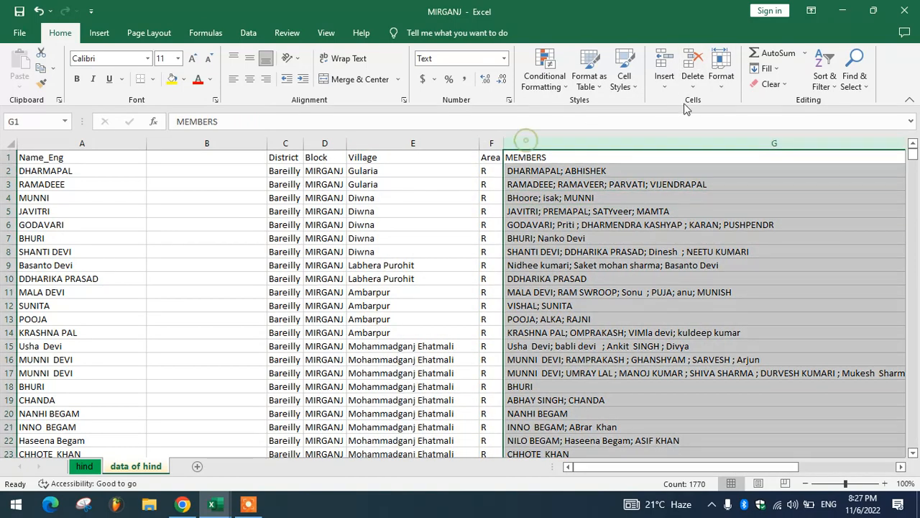
left_click(692, 65)
left_click(625, 265)
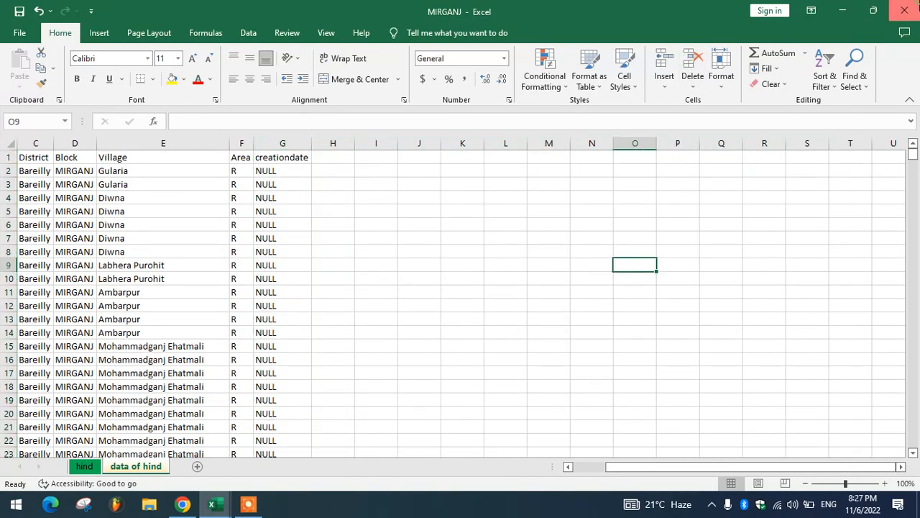
Step: Close the MIRGANJ and Book1 workbooks without saving their changes, and reopen MIRGANJ
left_click(904, 10)
left_click(457, 270)
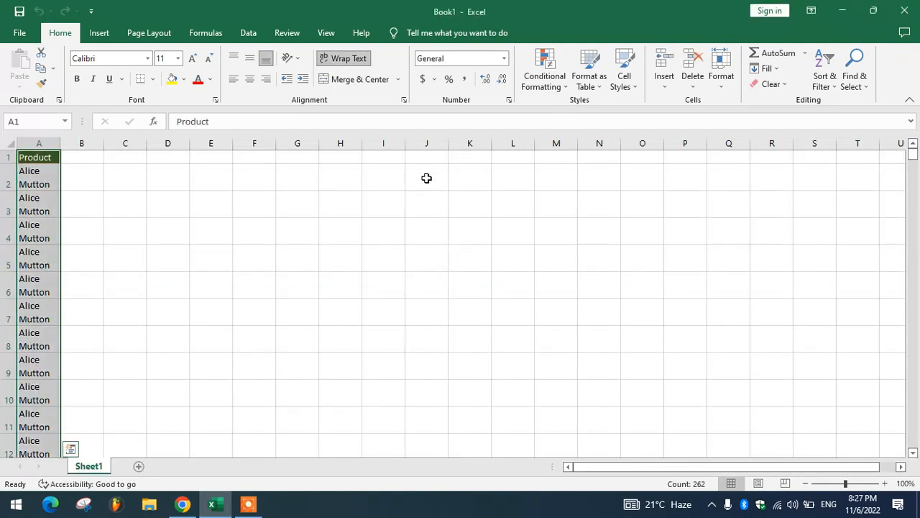
left_click(914, 6)
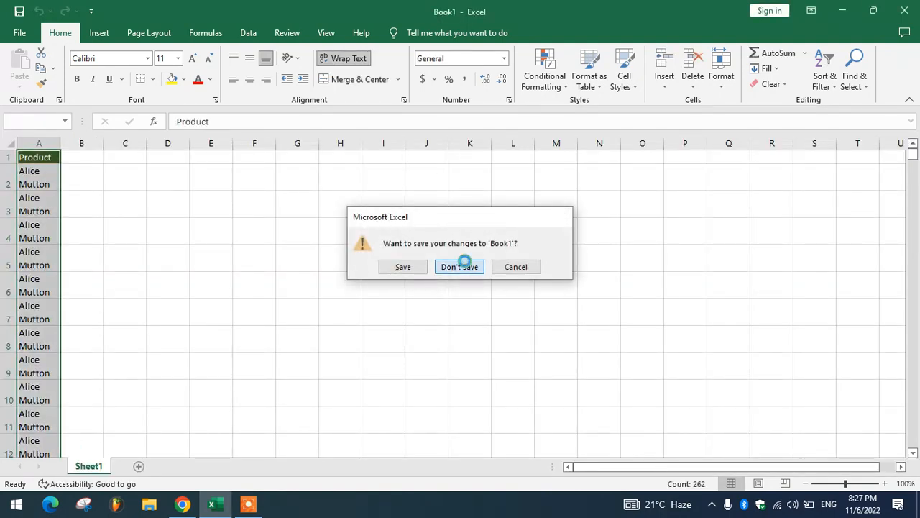
left_click(462, 265)
left_click(490, 23)
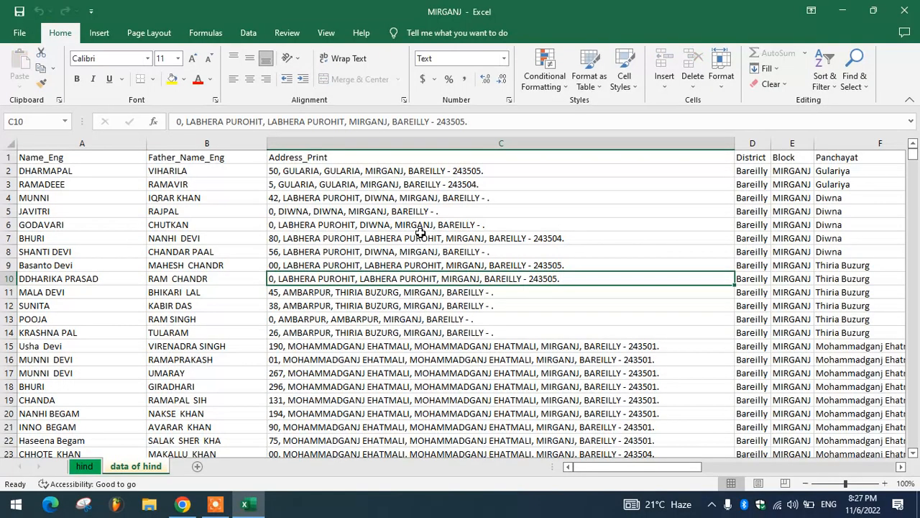
Step: Try to delete the Address_Print column from the protected sheet, and dismiss the Office license notice
left_click(421, 235)
left_click(467, 143)
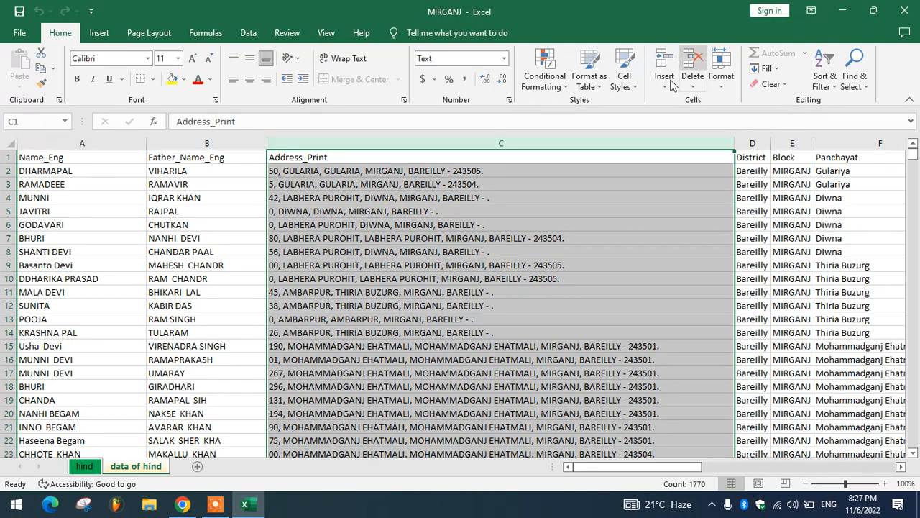
left_click(702, 59)
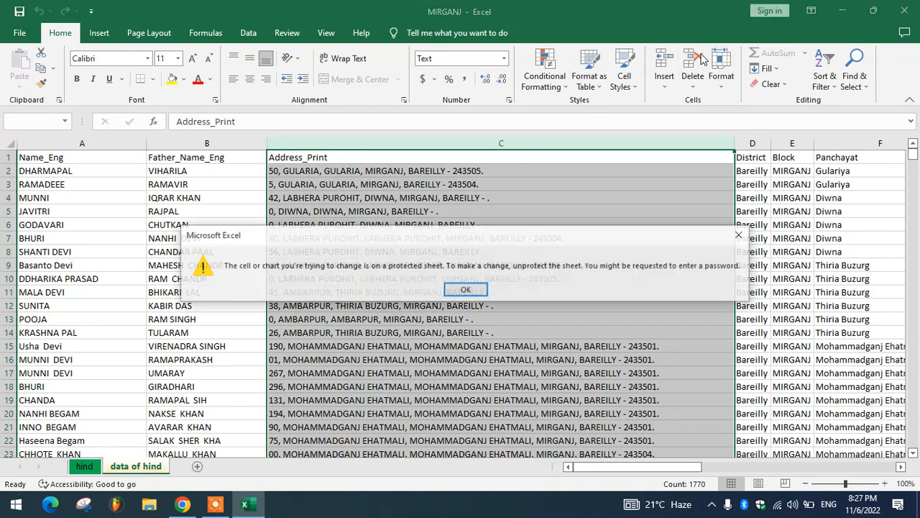
left_click(467, 289)
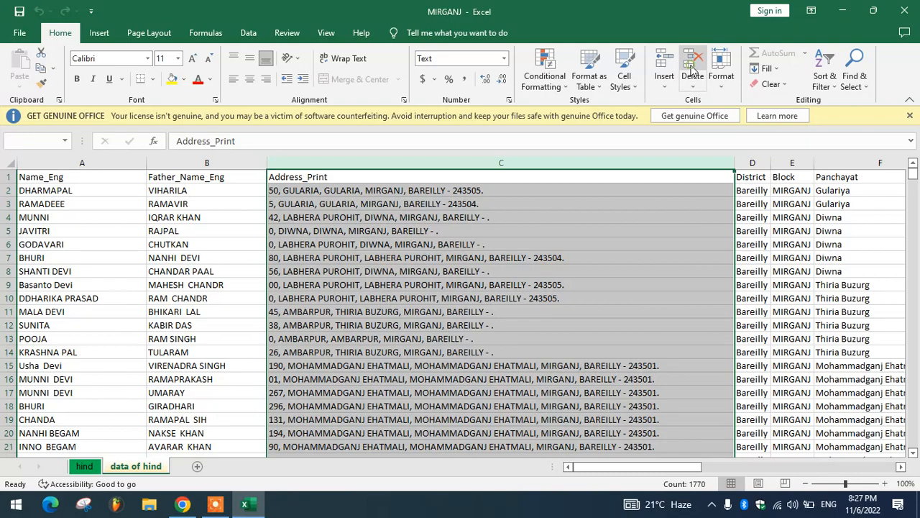
left_click(692, 66)
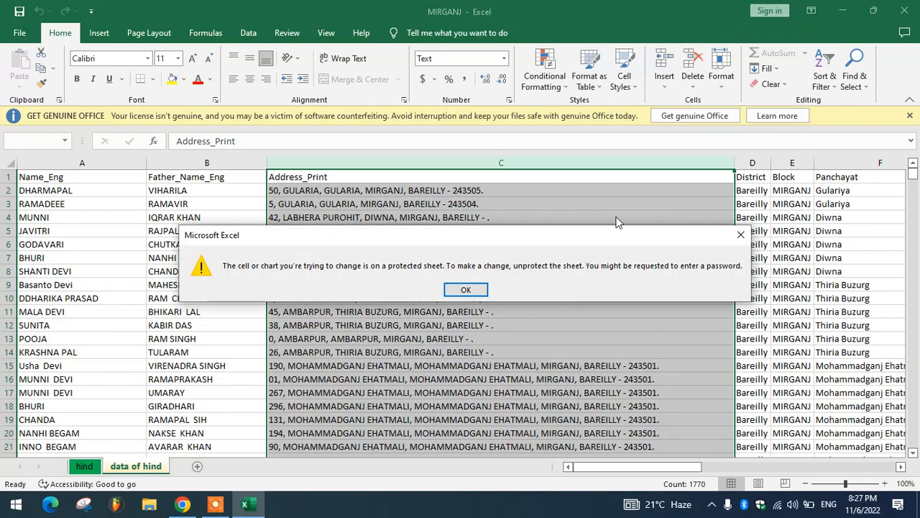
left_click(467, 290)
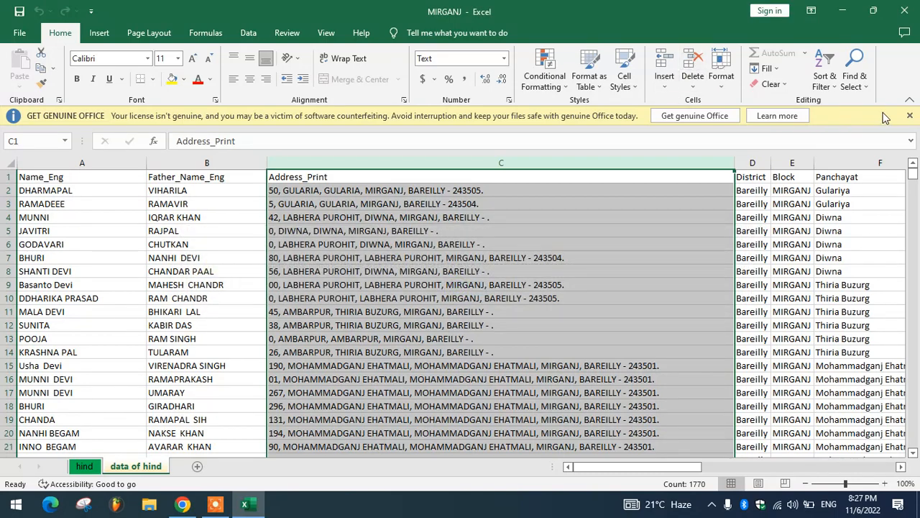
left_click(910, 117)
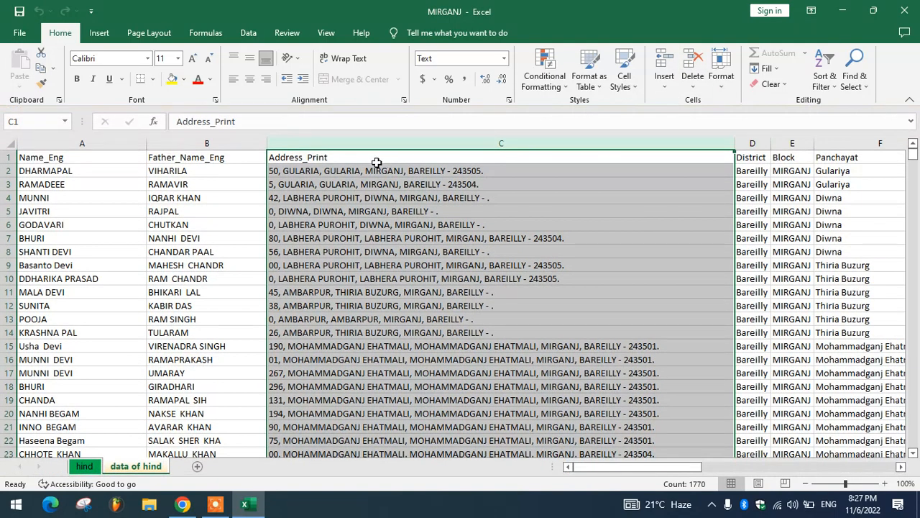
Step: Try to delete the Father_Name_Eng column and the Name_Eng column from the protected sheet
left_click(263, 144)
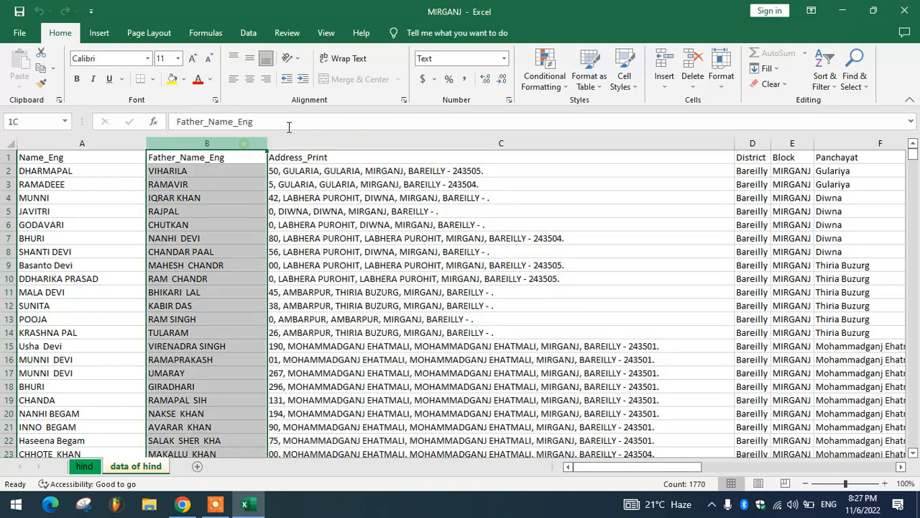
left_click(694, 65)
left_click(466, 290)
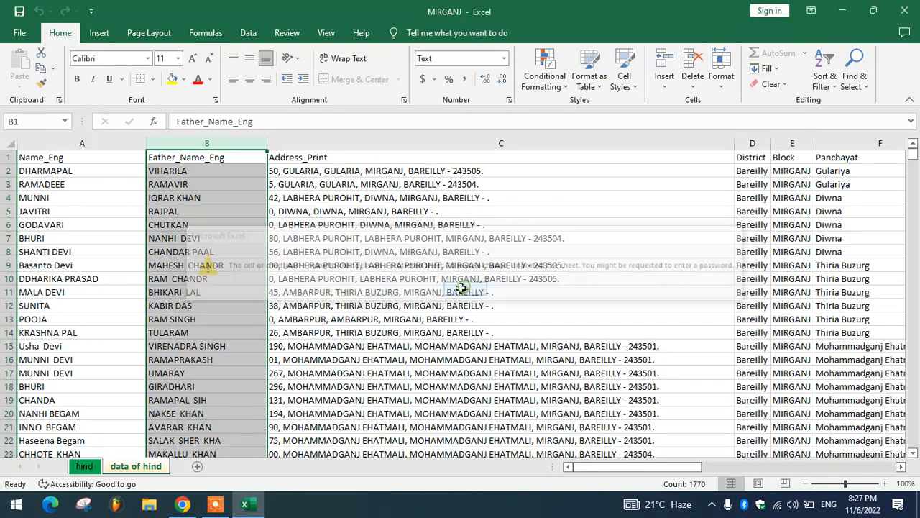
left_click(38, 144)
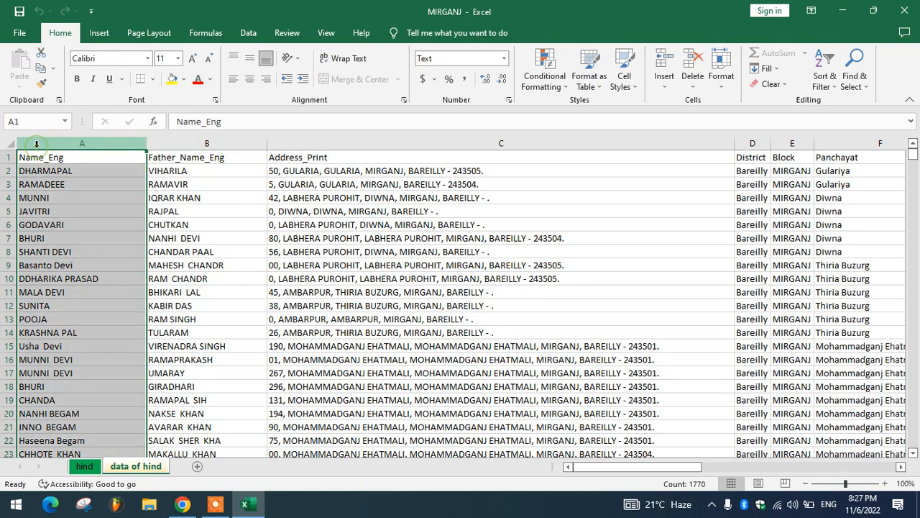
left_click(694, 65)
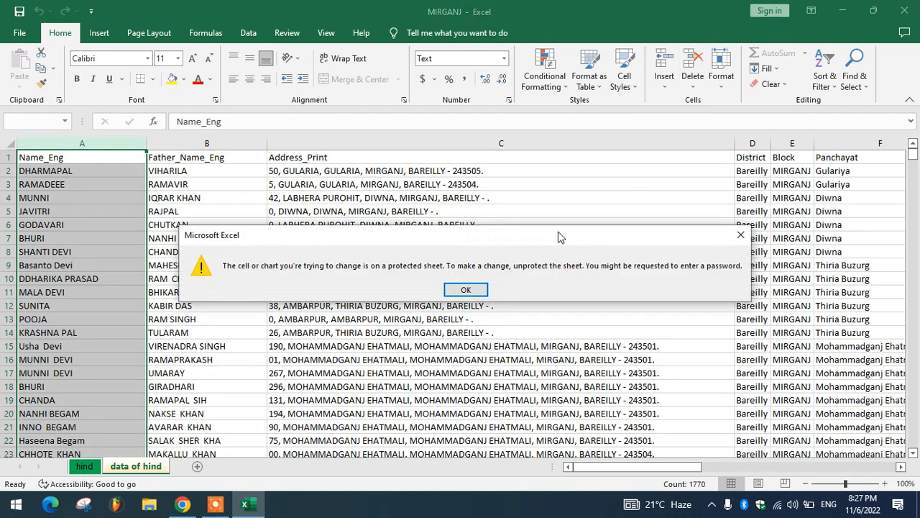
left_click(465, 290)
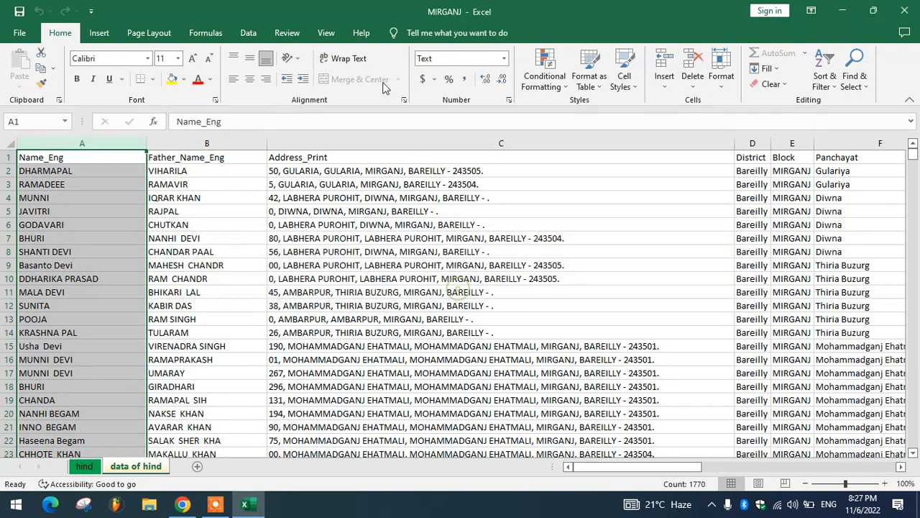
Step: Unprotect the "data of hind" sheet by entering its protection password
left_click(720, 68)
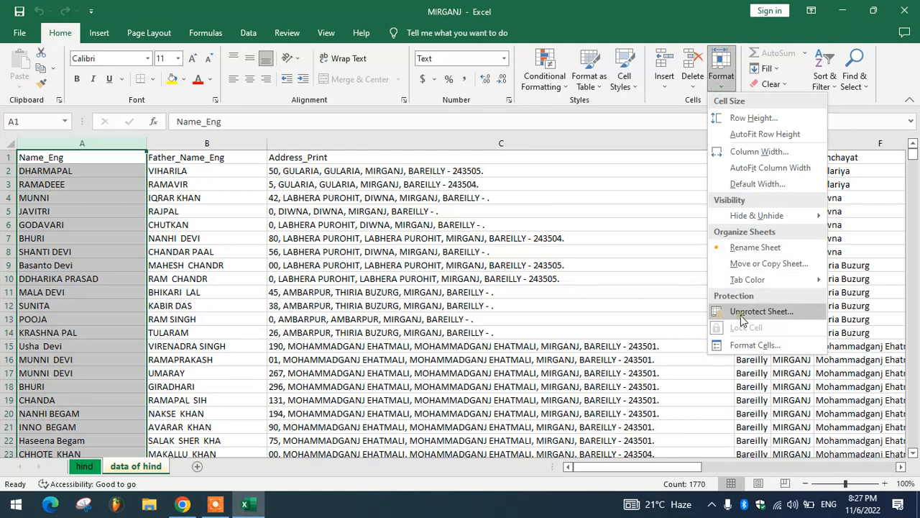
left_click(742, 316)
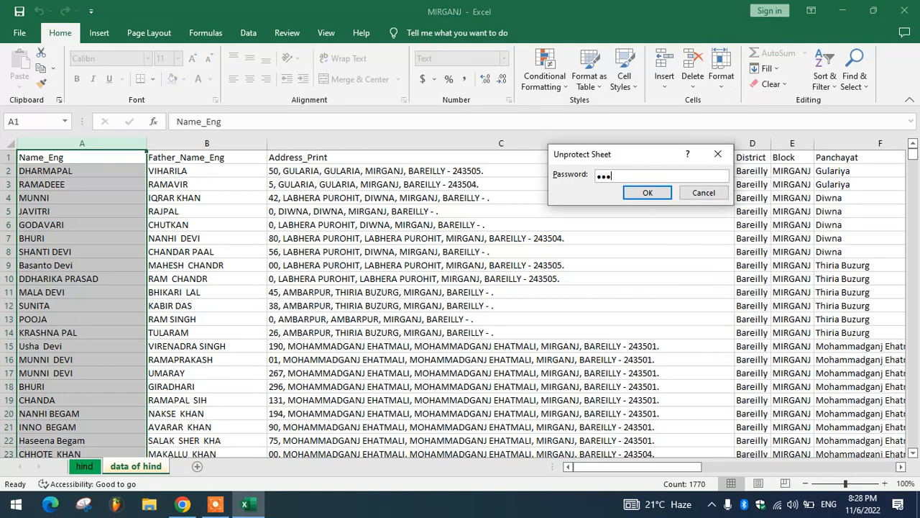
key("Return")
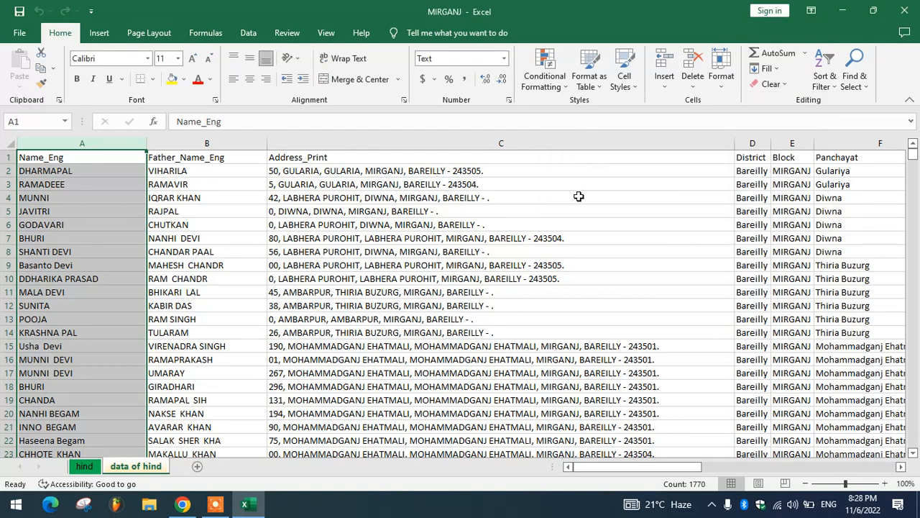
Step: Delete the Name_Eng, Father_Name_Eng and Address_Print columns from the unprotected sheet
left_click(693, 68)
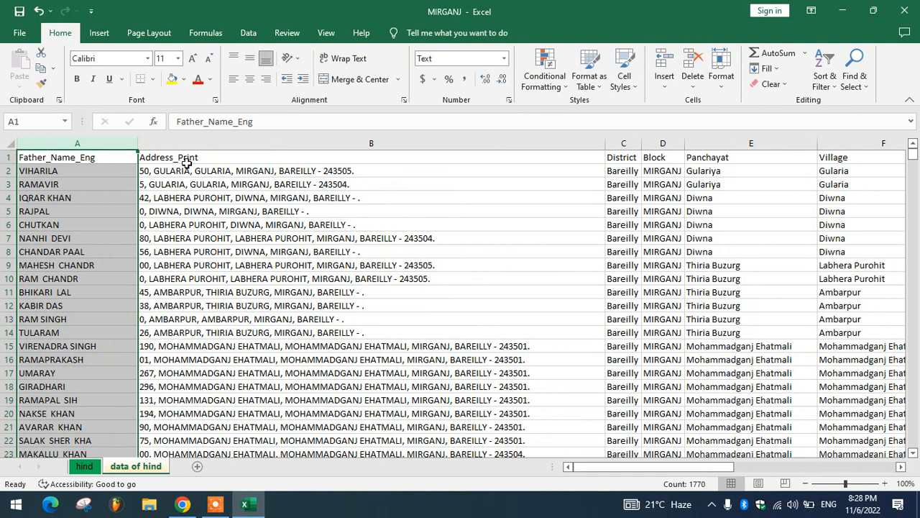
left_click(394, 143)
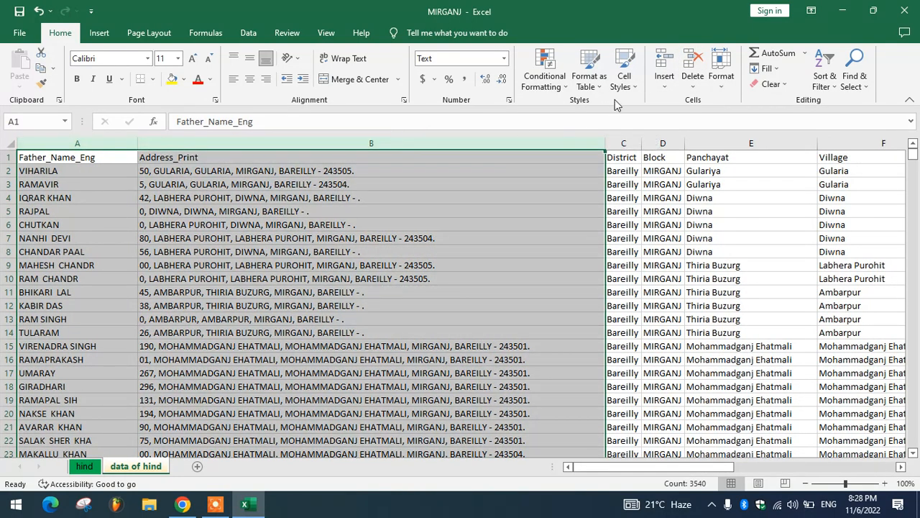
left_click(699, 65)
left_click(454, 251)
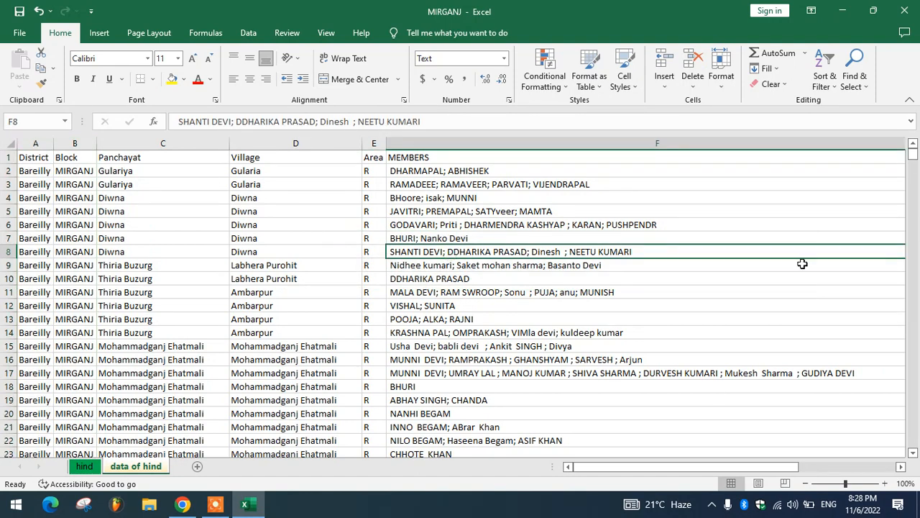
Step: Toggle the Lock Cell setting for cell F8 in the MEMBERS column
left_click(721, 79)
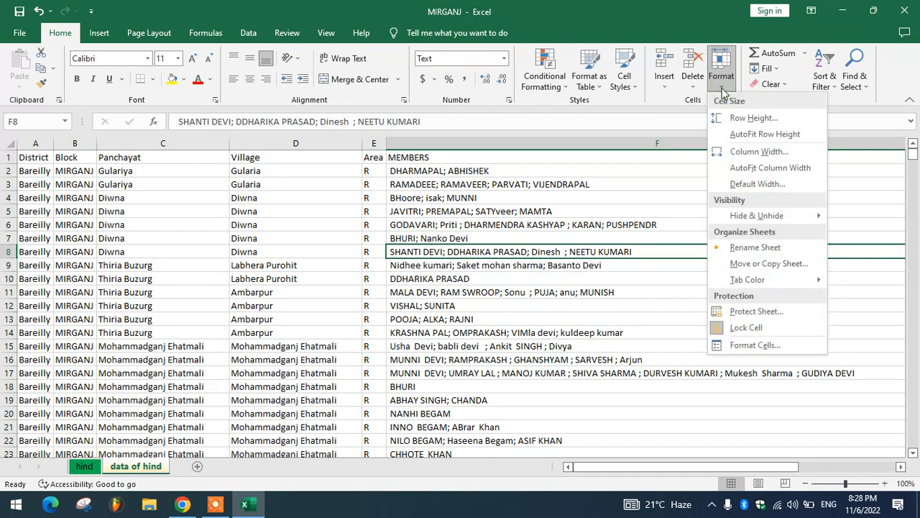
left_click(778, 328)
left_click(244, 238)
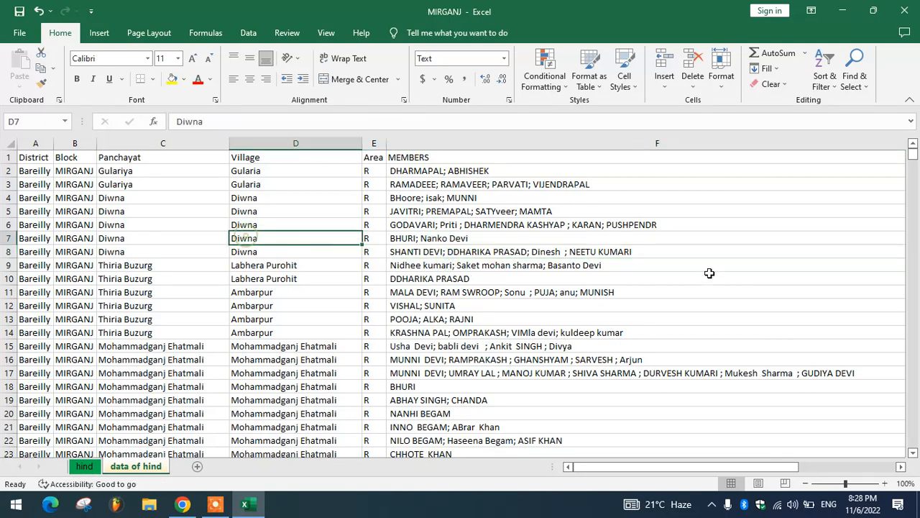
Step: Review the Number, Alignment, Font, Border, Fill and Protection settings in Format Cells for cell D7, leaving them unapplied
left_click(720, 75)
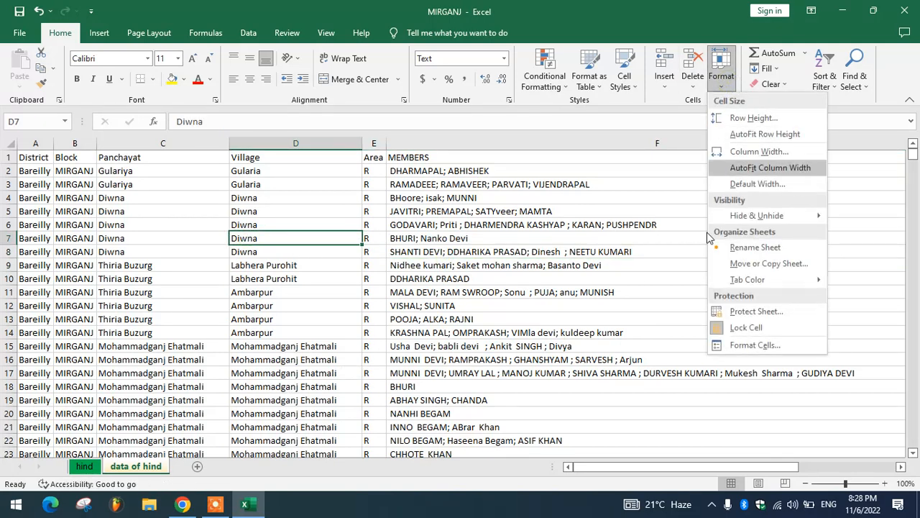
left_click(763, 347)
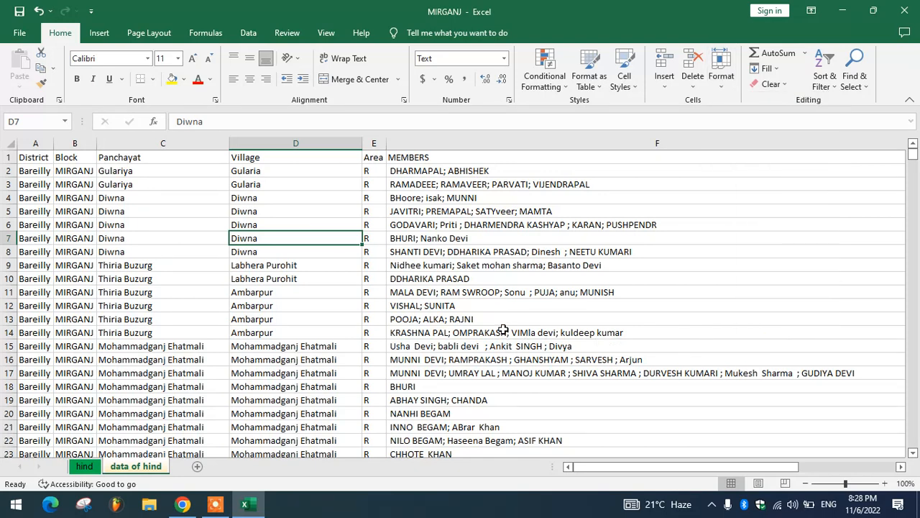
left_click_drag(547, 11, 342, 28)
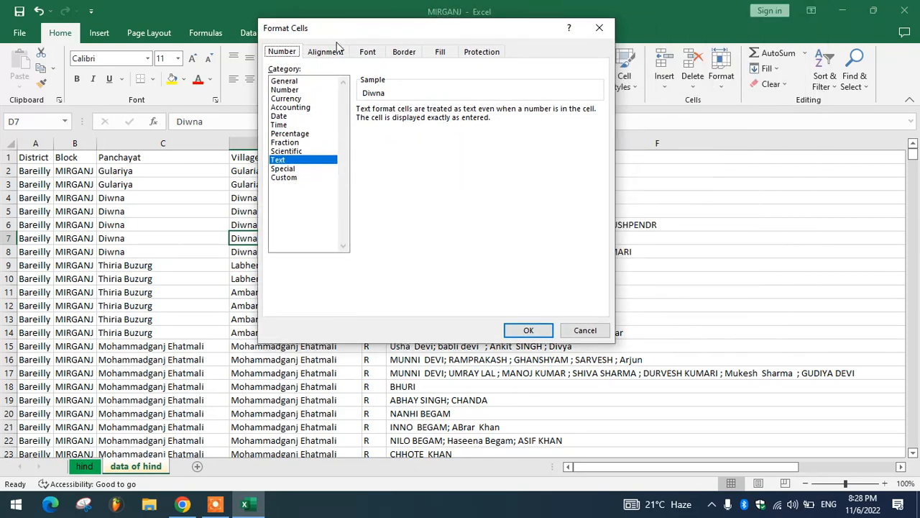
left_click(320, 54)
left_click(365, 56)
left_click(403, 55)
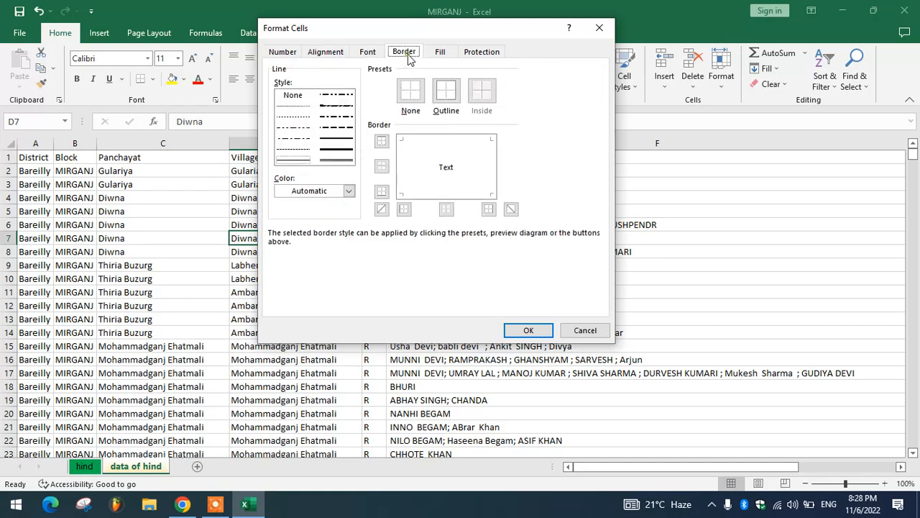
left_click(435, 55)
left_click(480, 54)
left_click(283, 54)
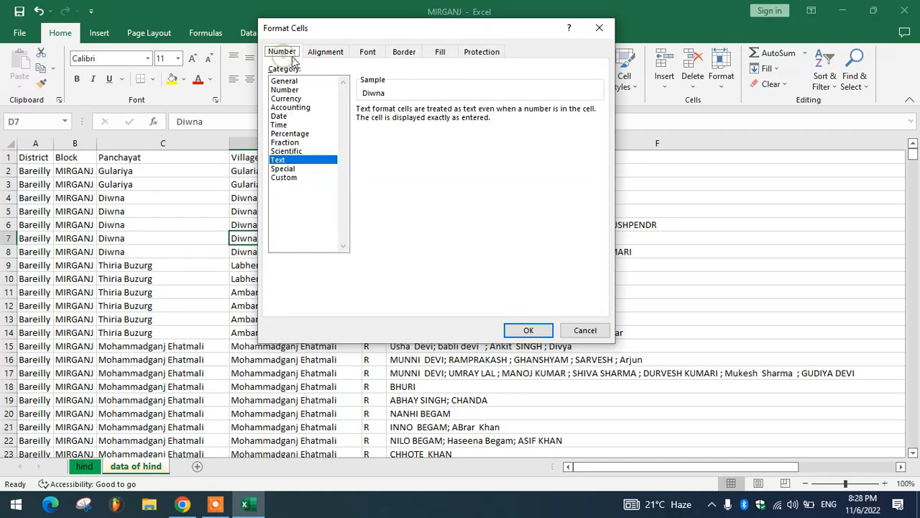
left_click(316, 56)
left_click(367, 55)
left_click(404, 54)
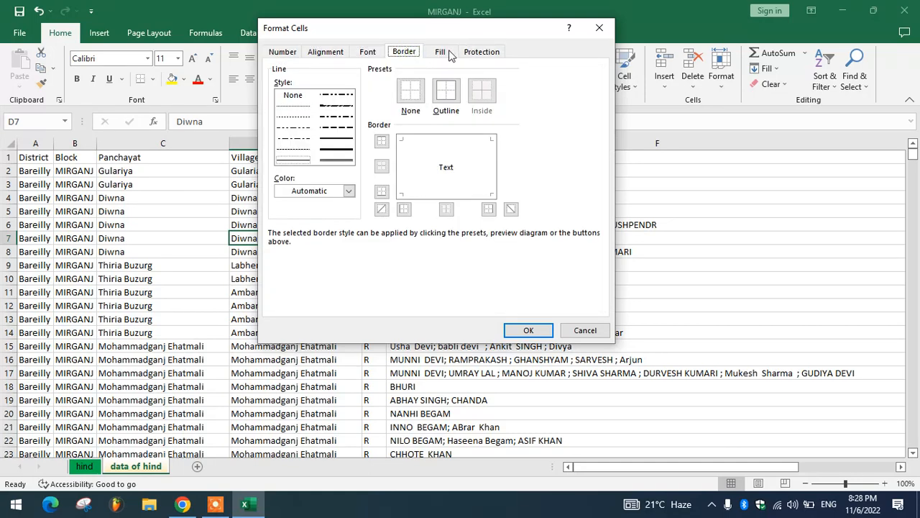
left_click(440, 54)
left_click(491, 55)
left_click(284, 55)
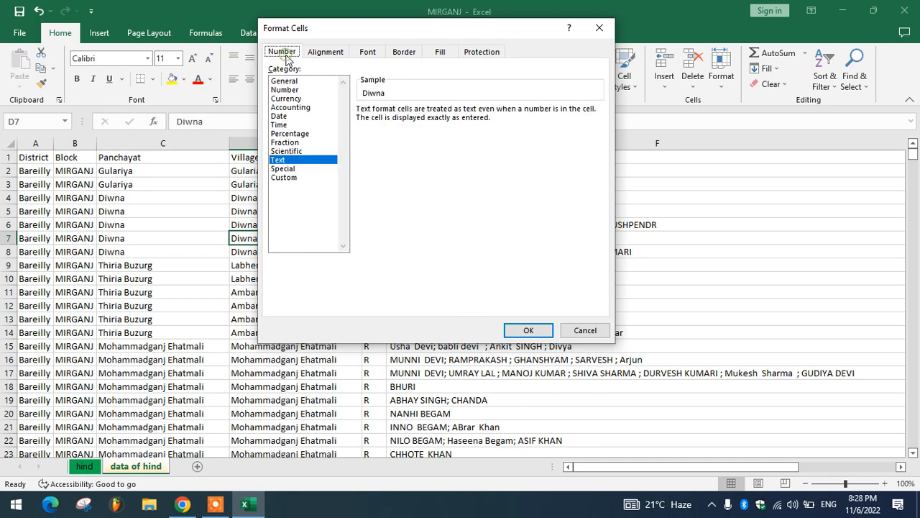
left_click(587, 329)
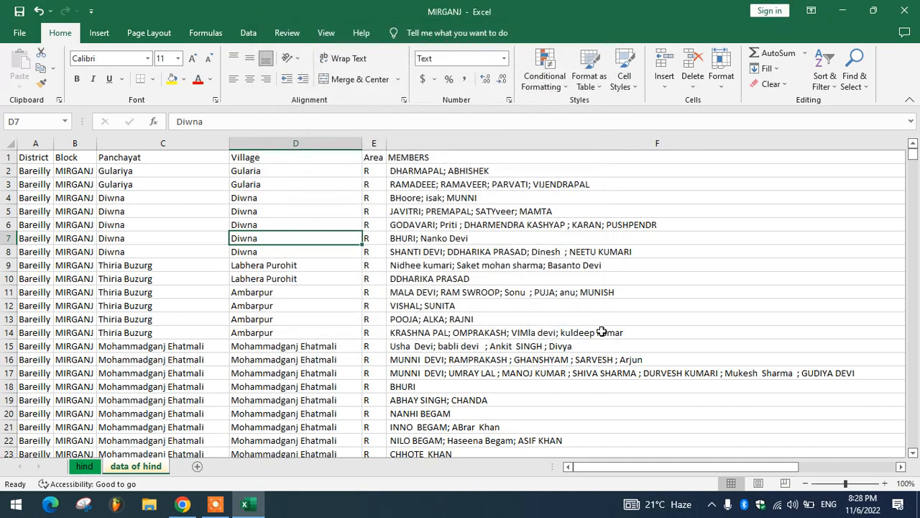
left_click(541, 290)
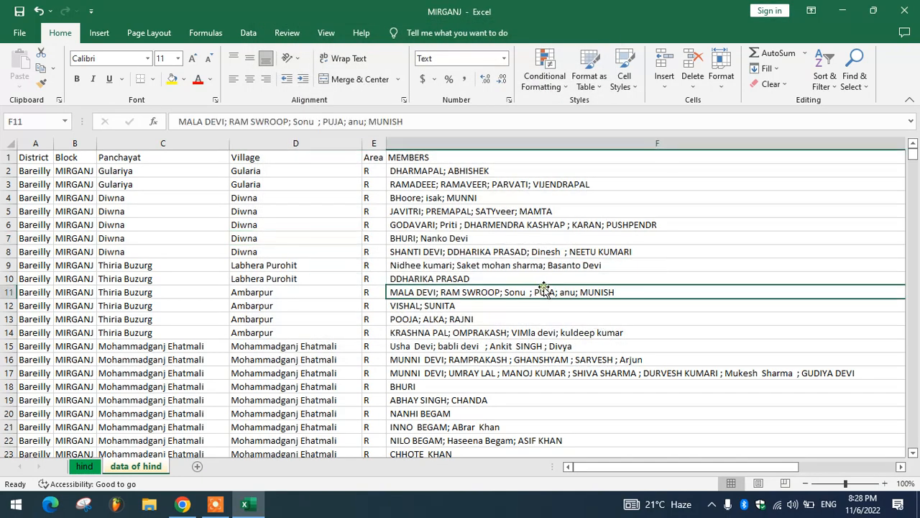
left_click(371, 143)
left_click(9, 143)
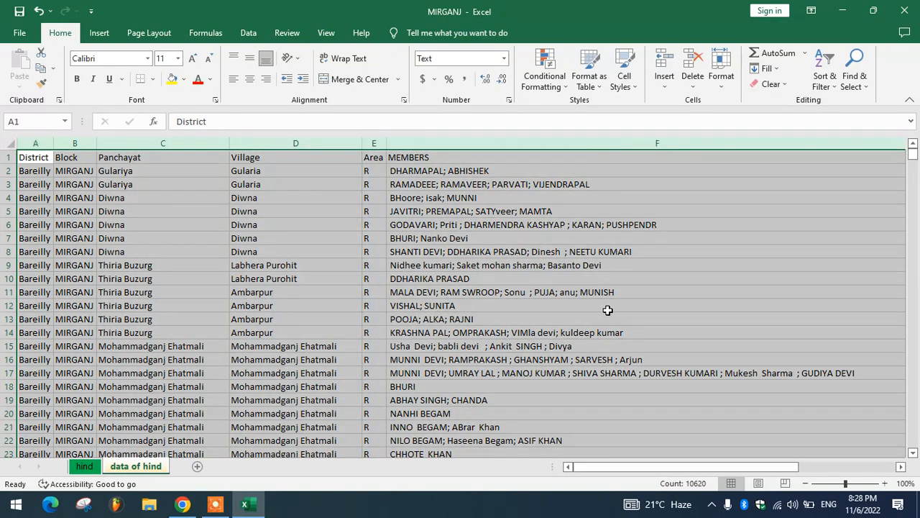
left_click(608, 309)
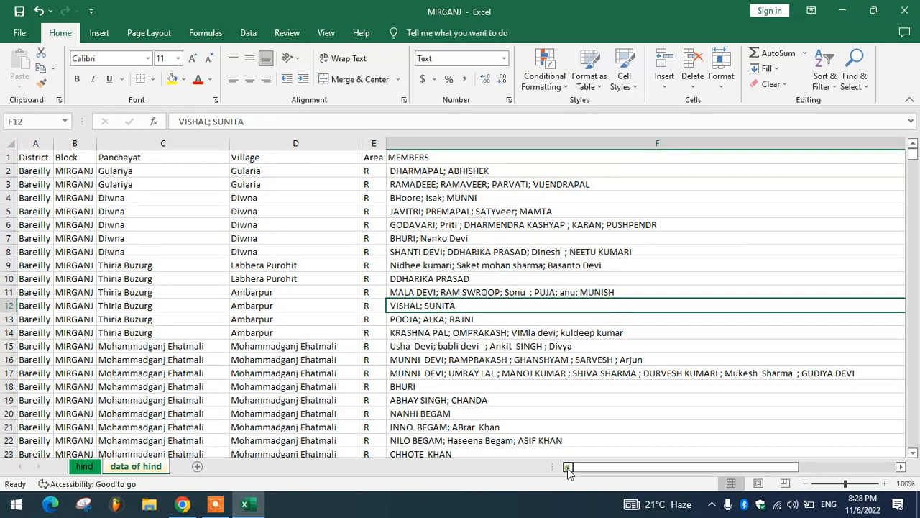
left_click_drag(569, 468, 542, 471)
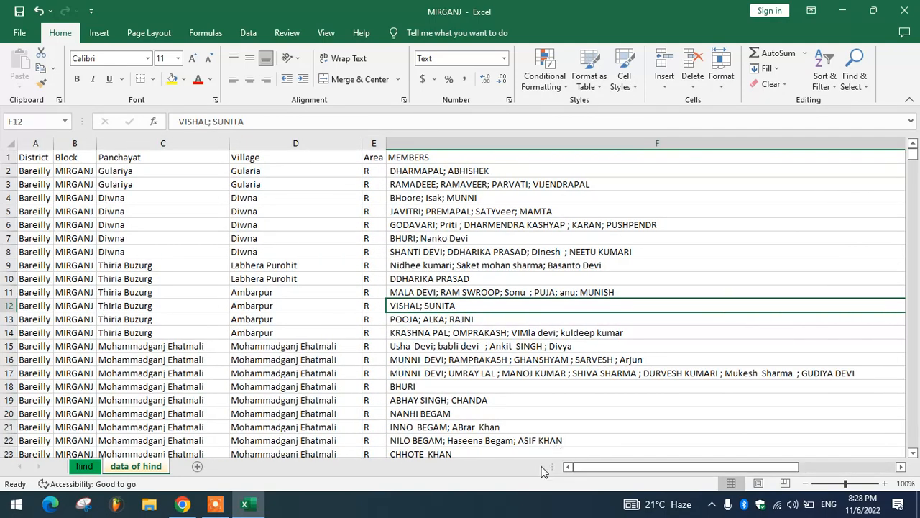
left_click(9, 305)
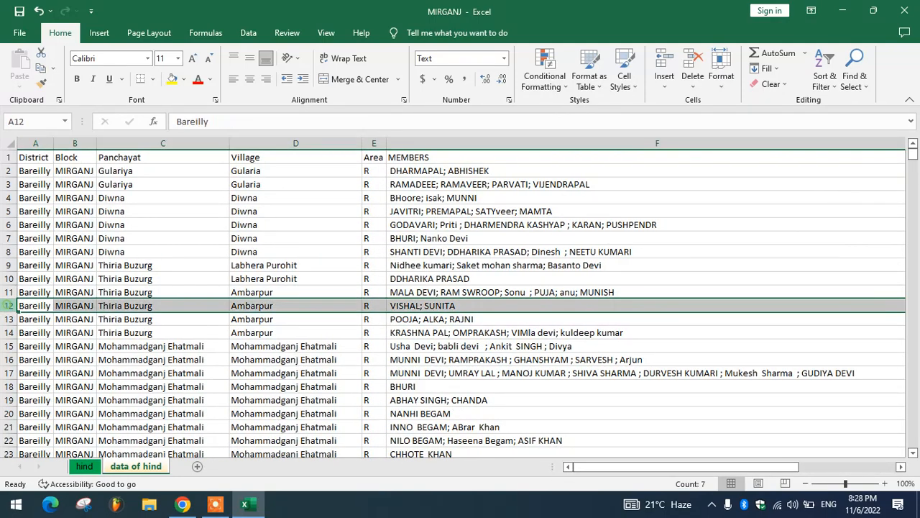
left_click(208, 321)
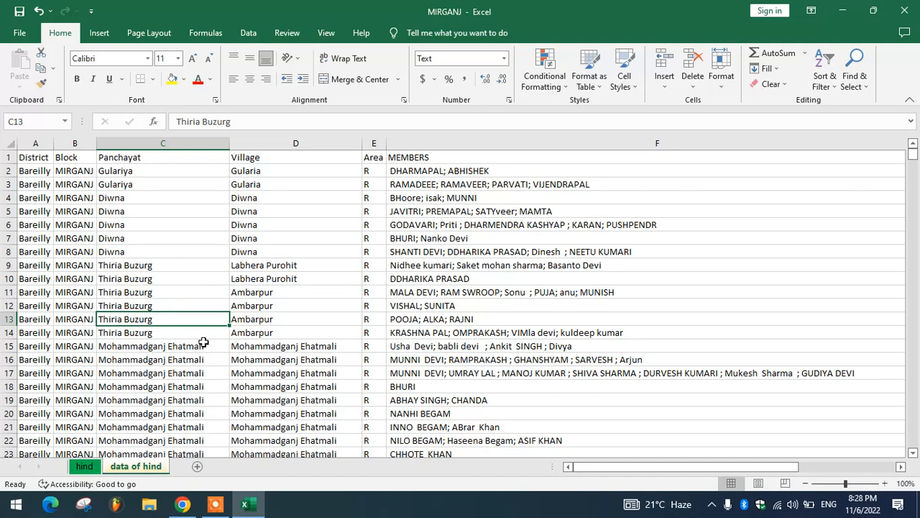